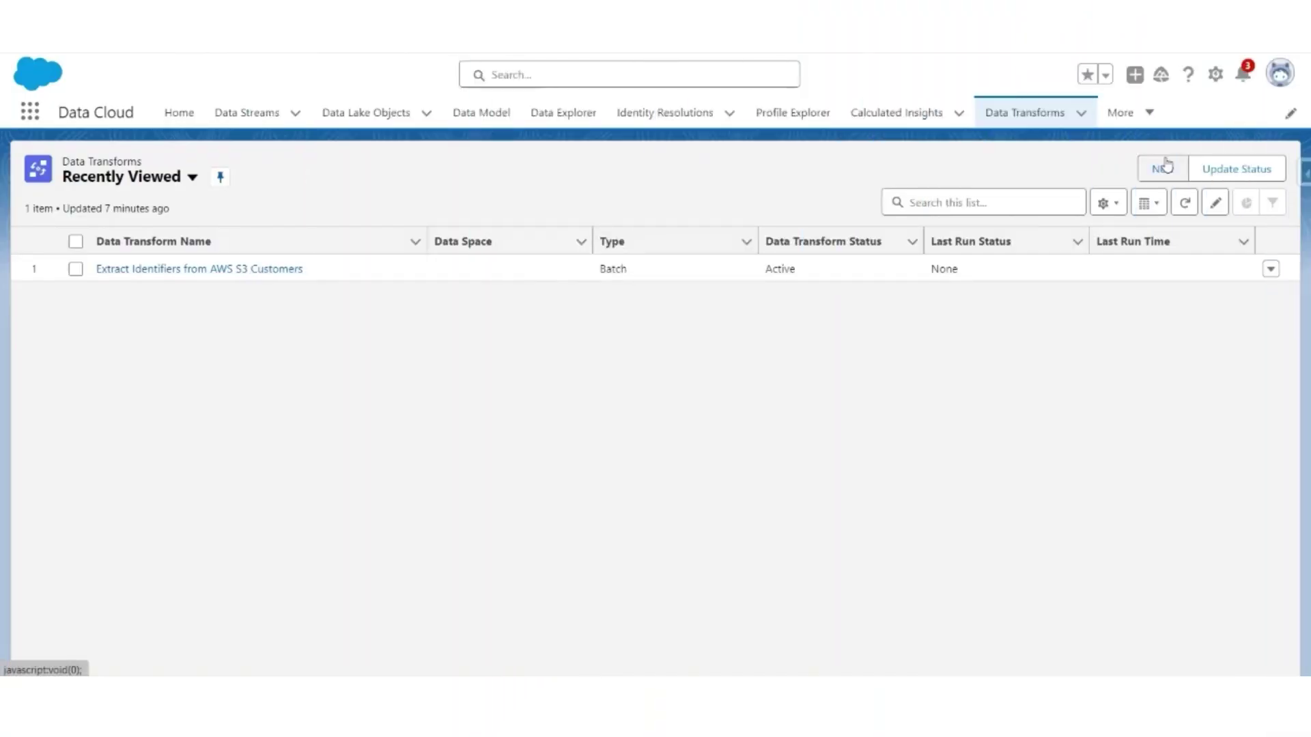
Step: Create a new Batch Data Transform built on Data Lake Objects
{"action": "left_click", "coordinate": [1161, 168]}
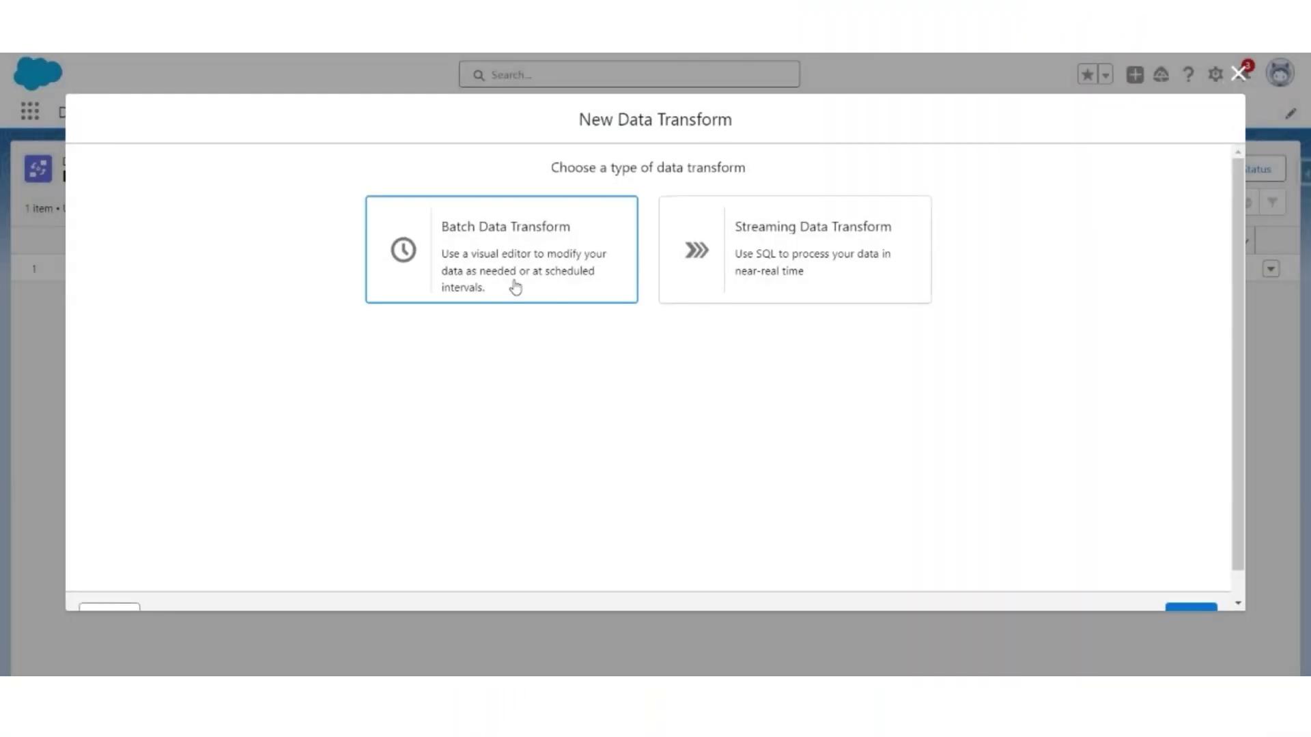
{"action": "scroll", "coordinate": [997, 400], "scroll_direction": "down", "scroll_amount": 1}
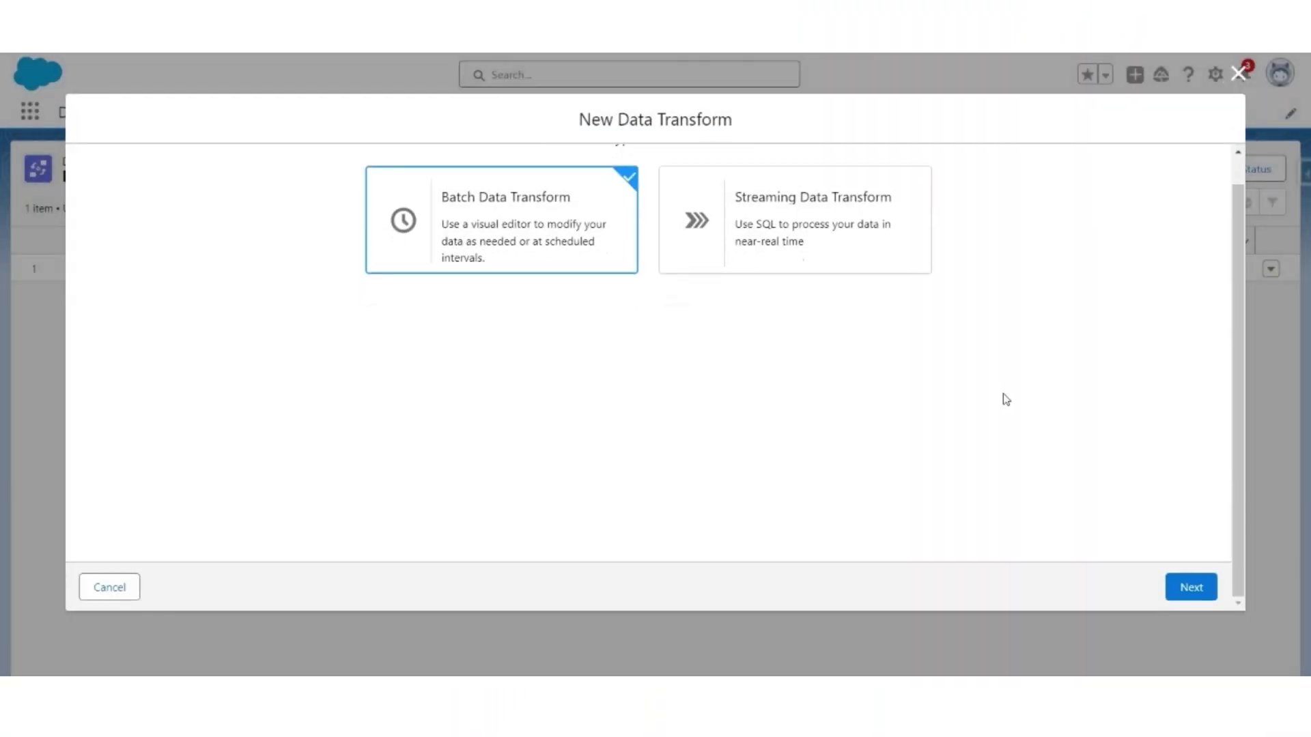
{"action": "left_click", "coordinate": [1184, 588]}
{"action": "scroll", "coordinate": [963, 301], "scroll_direction": "up", "scroll_amount": 1}
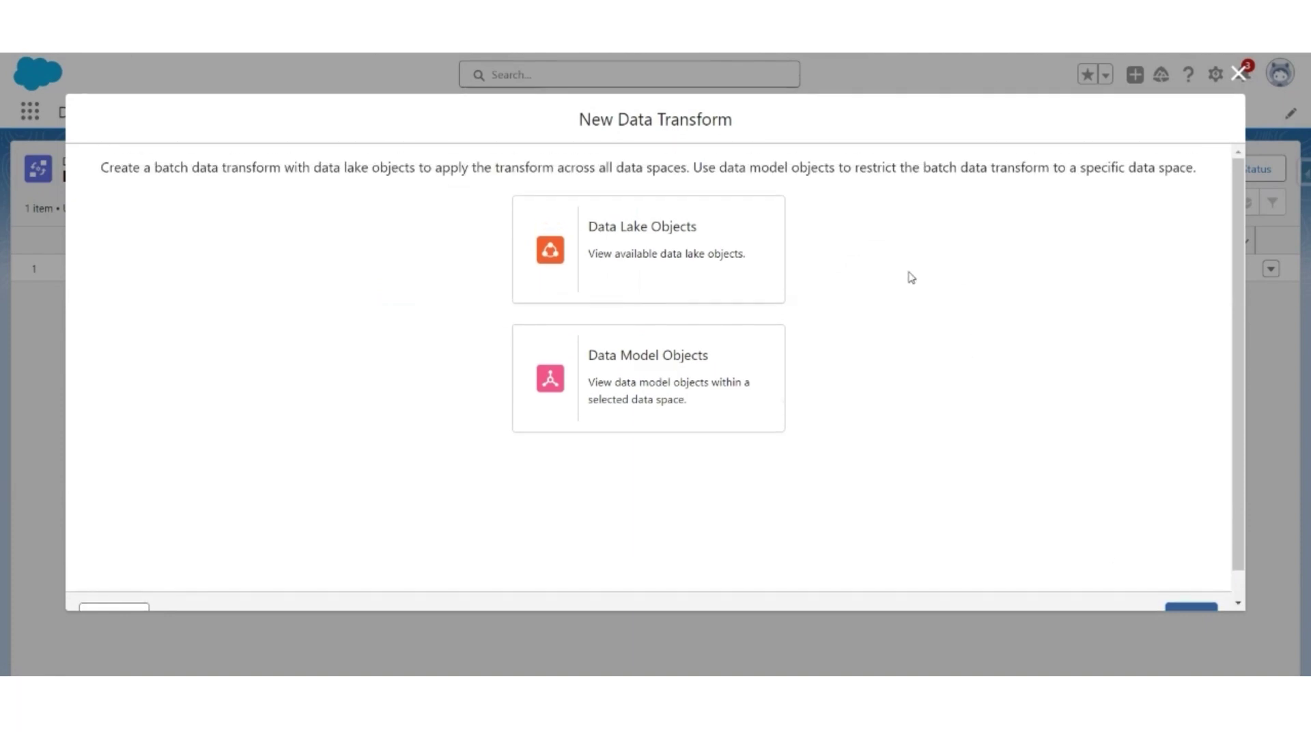
{"action": "left_click", "coordinate": [702, 283]}
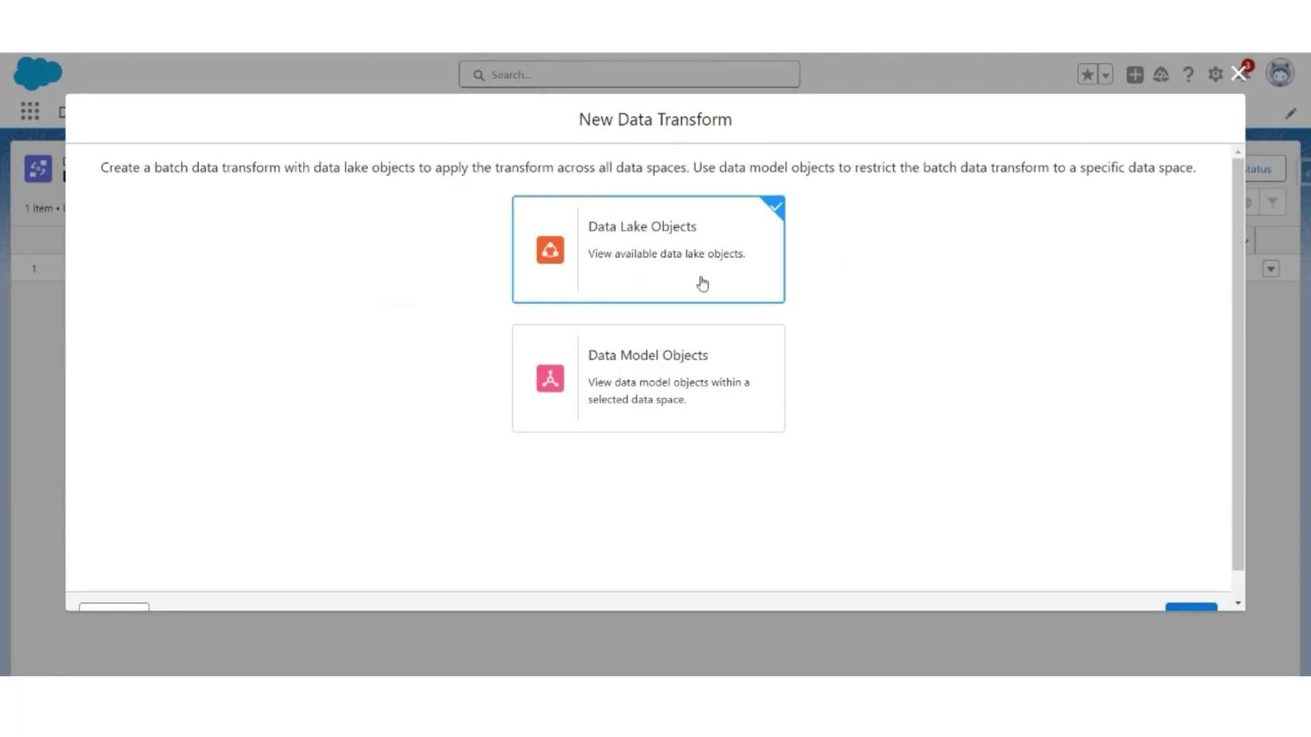
{"action": "scroll", "coordinate": [948, 319], "scroll_direction": "down", "scroll_amount": 1}
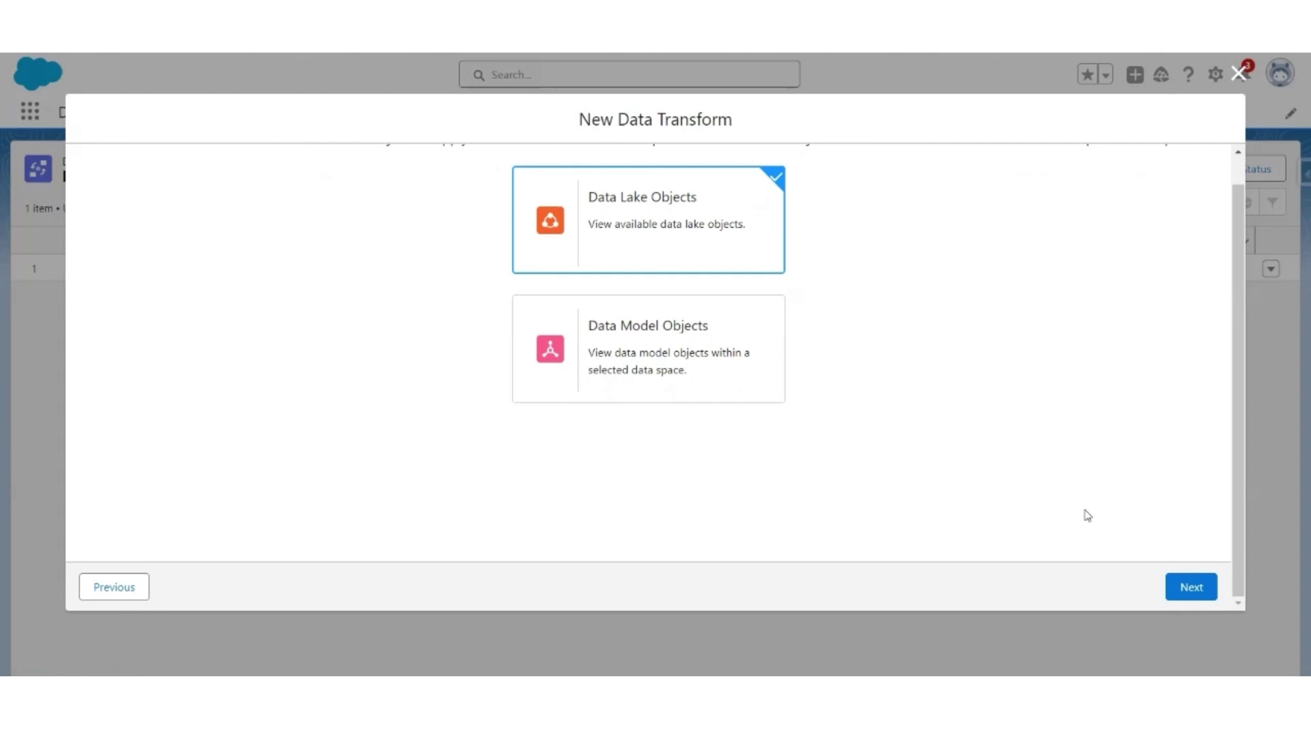
{"action": "left_click", "coordinate": [1200, 587]}
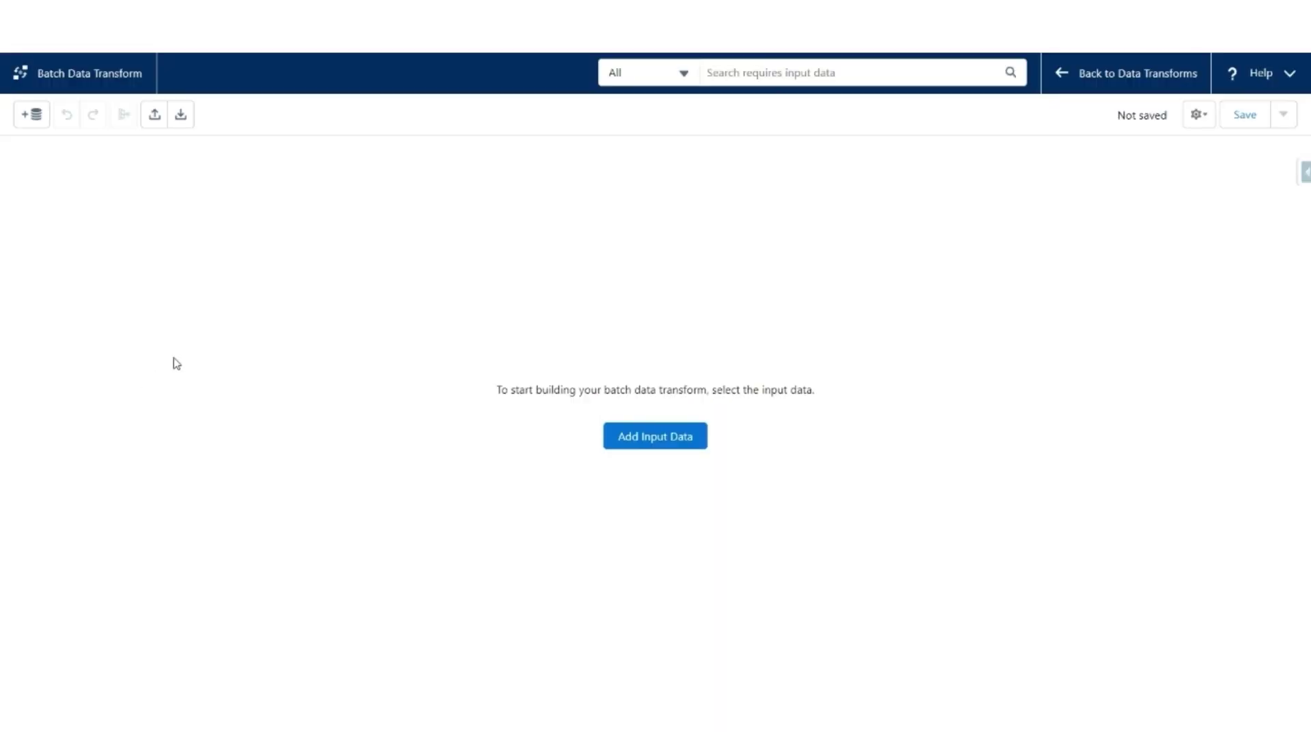
Step: Add AWS S3 Customers as input with only the alternate email, primary email and Customer Id fields
{"action": "left_click", "coordinate": [660, 442]}
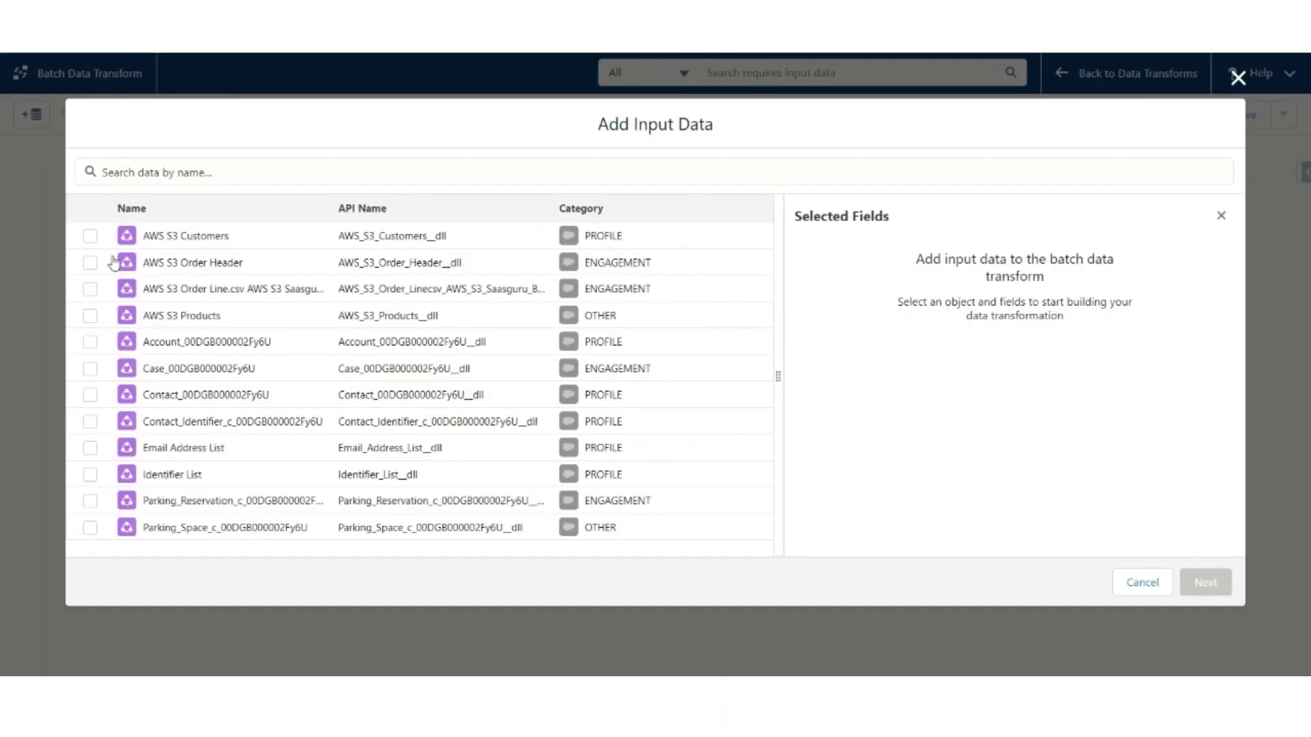
{"action": "left_click", "coordinate": [90, 237]}
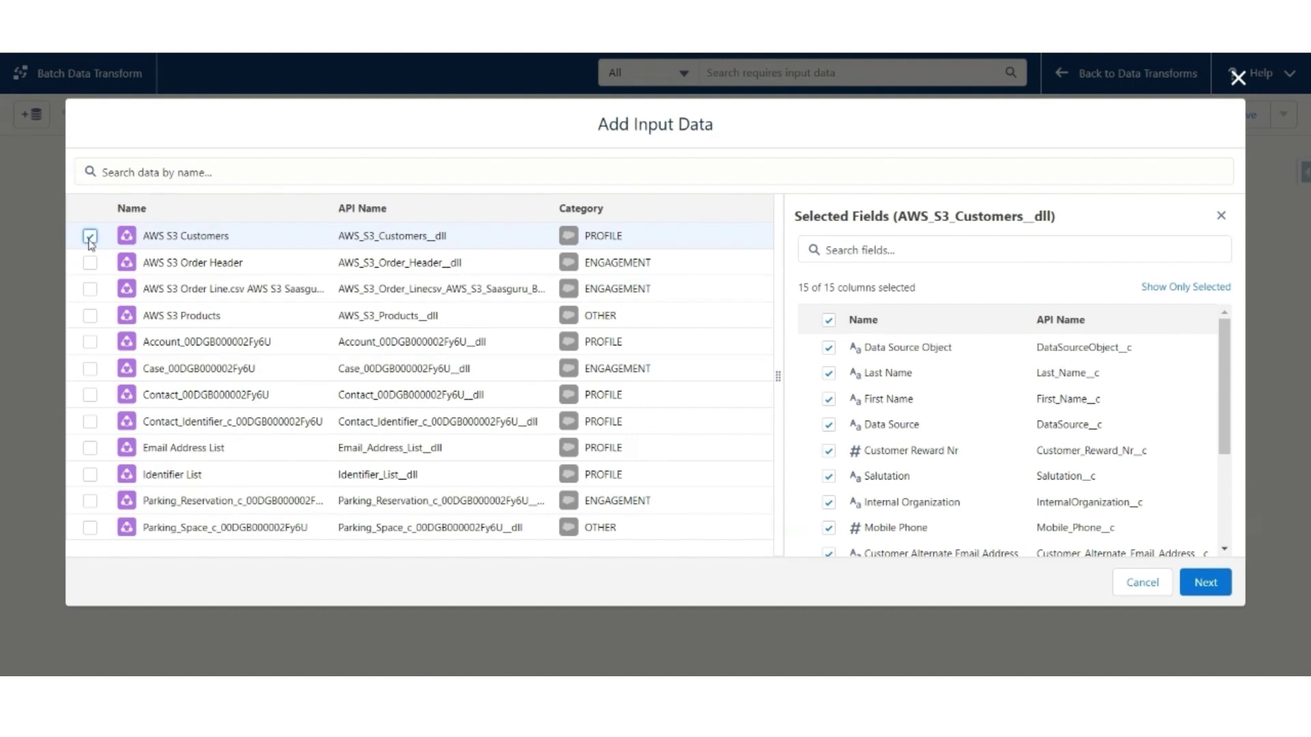
{"action": "left_click", "coordinate": [828, 320]}
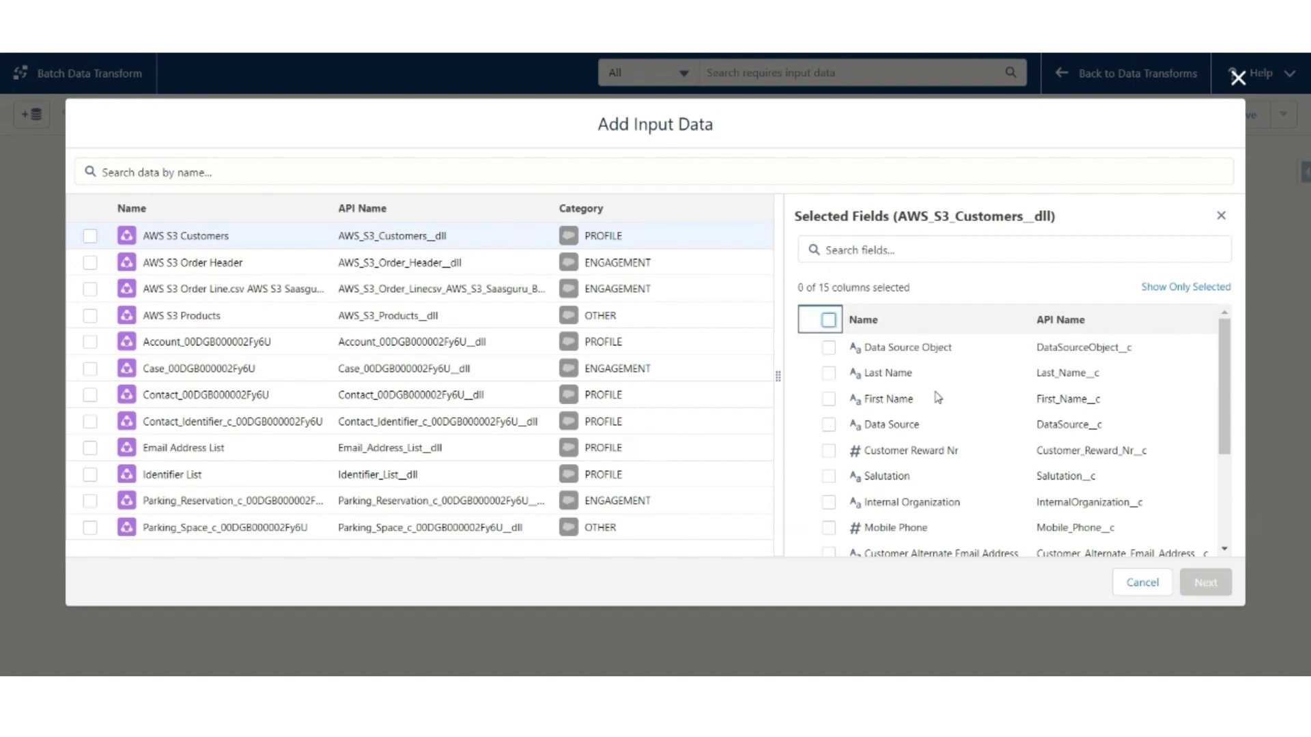
{"action": "scroll", "coordinate": [939, 396], "scroll_direction": "down", "scroll_amount": 3}
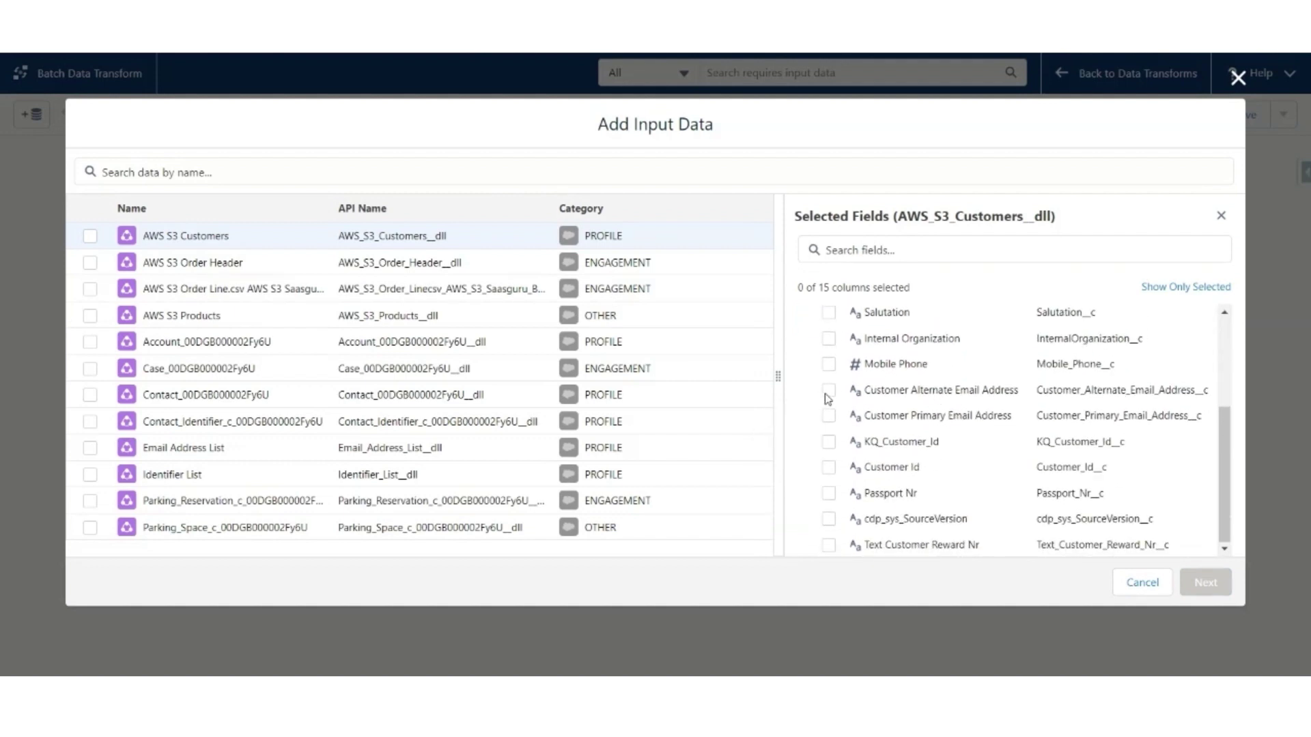
{"action": "left_click", "coordinate": [828, 392]}
{"action": "left_click", "coordinate": [828, 418]}
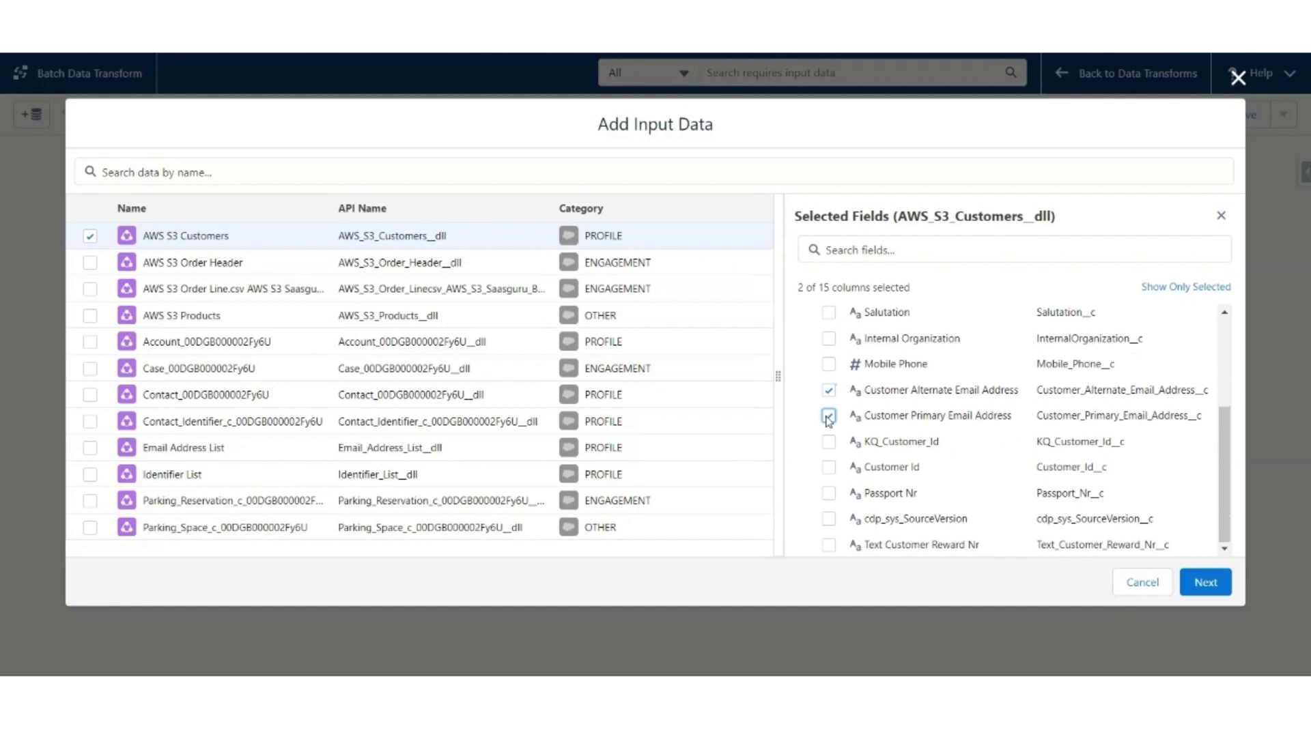
{"action": "left_click", "coordinate": [830, 471]}
{"action": "left_click", "coordinate": [1205, 582]}
{"action": "left_click", "coordinate": [106, 214]}
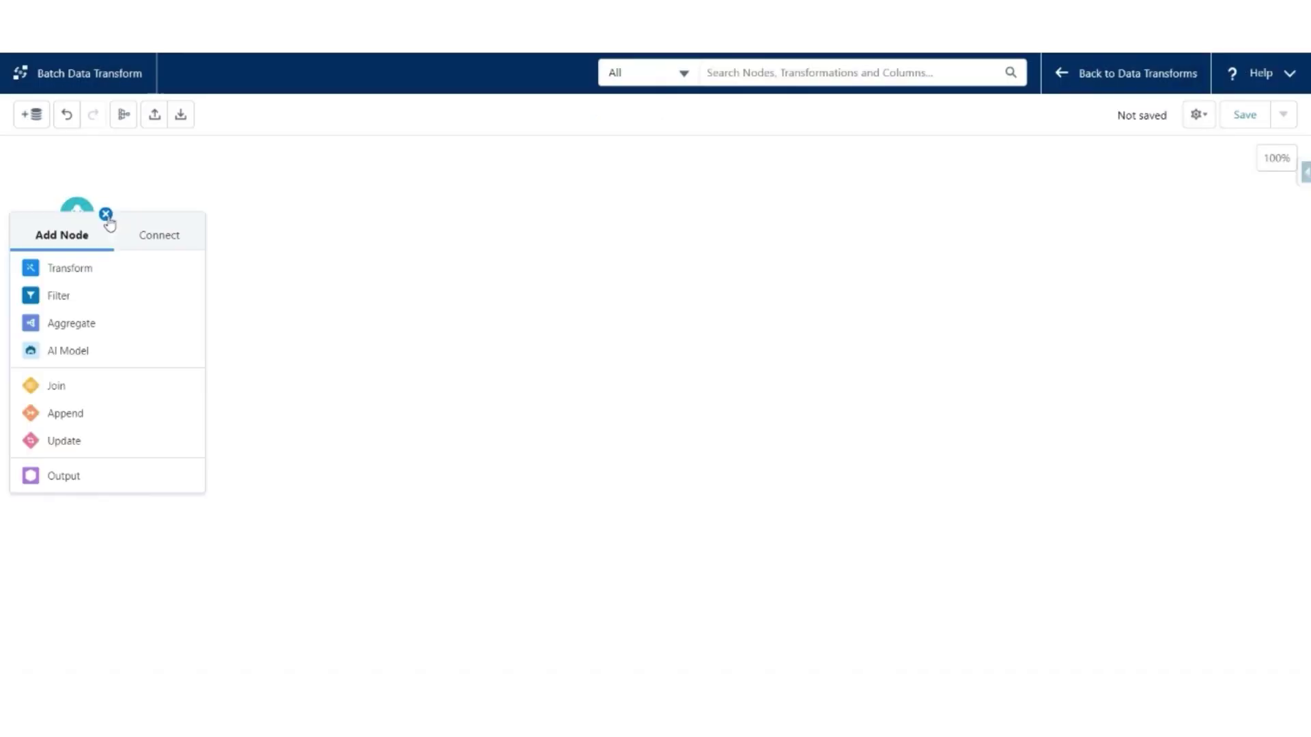
Step: Add a Filter node after the input named 'Extract Primary Email Address'
{"action": "left_click", "coordinate": [77, 296]}
{"action": "left_click", "coordinate": [89, 164]}
{"action": "type", "text": "Extract Primary Email Address"}
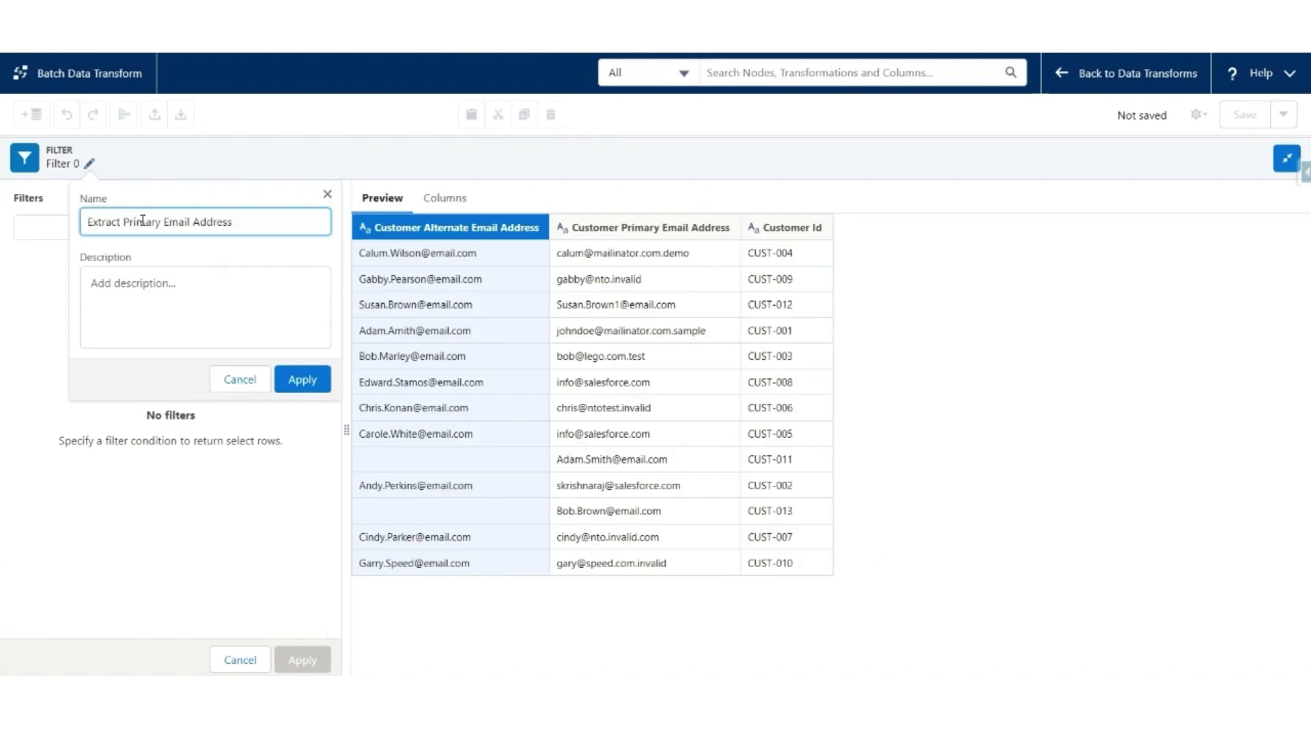
{"action": "left_click", "coordinate": [303, 379]}
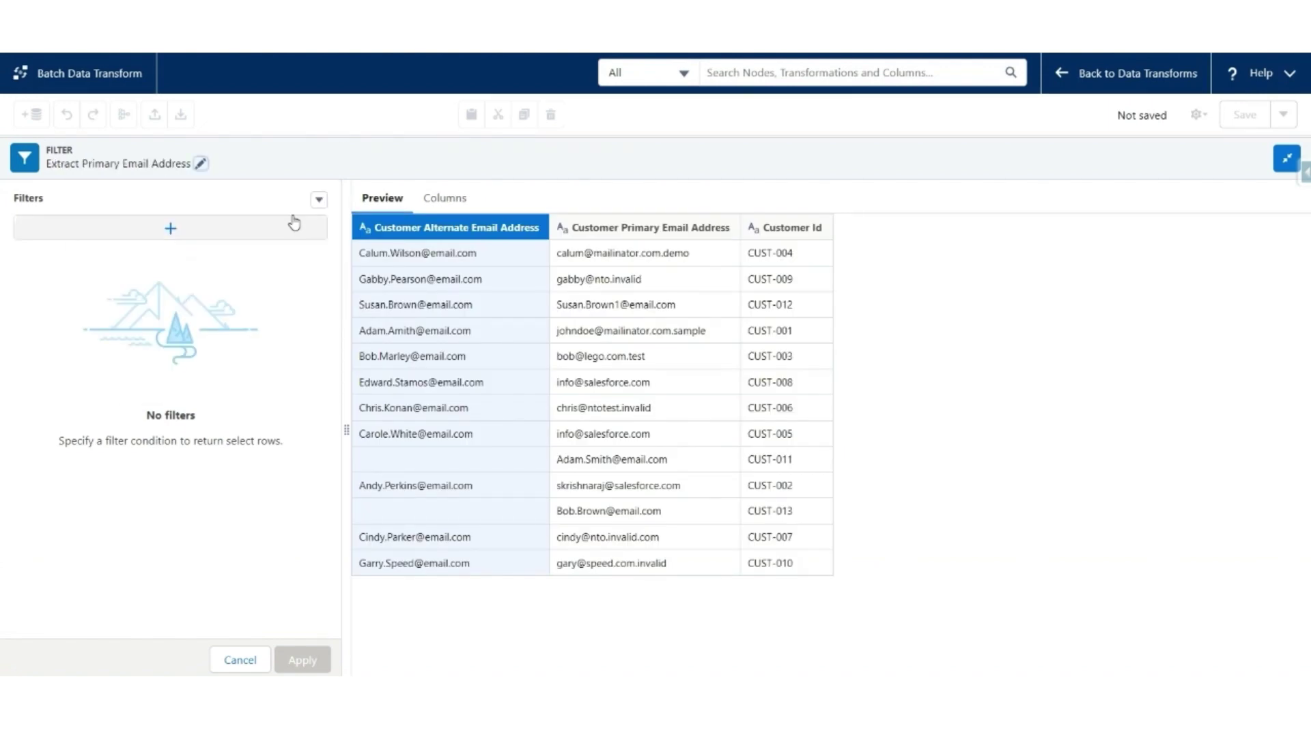
Step: Apply the custom filter expression char_length(Customer_Primary_Email_Address__c) > 0
{"action": "left_click", "coordinate": [319, 199]}
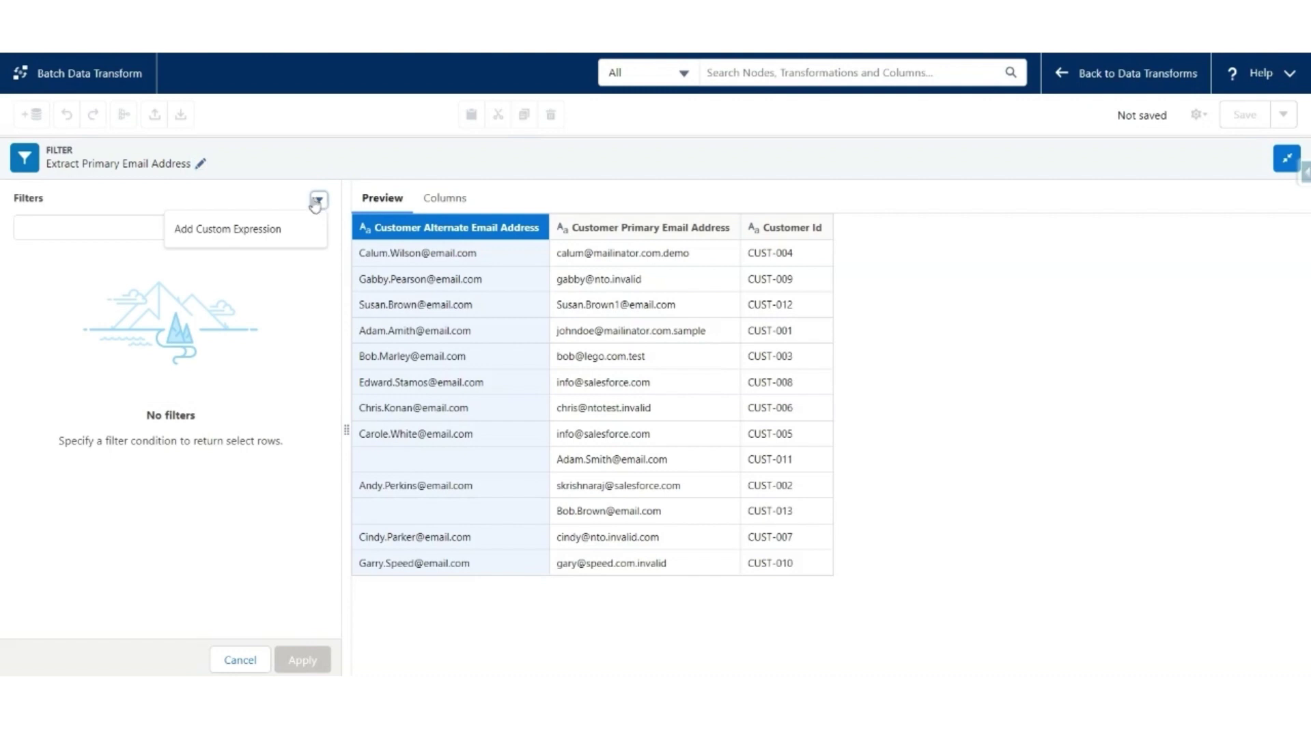
{"action": "left_click", "coordinate": [224, 231]}
{"action": "left_click", "coordinate": [111, 271]}
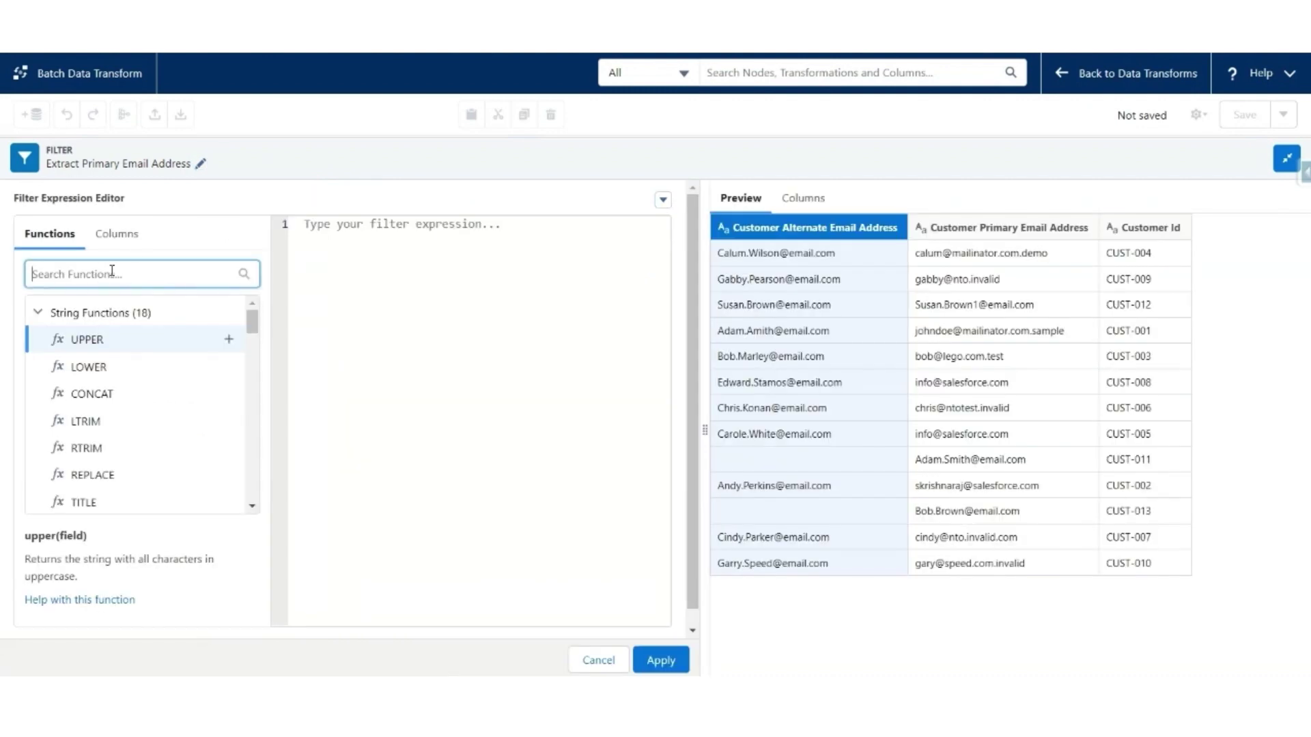
{"action": "type", "text": "char"}
{"action": "left_click", "coordinate": [226, 341]}
{"action": "left_click", "coordinate": [115, 233]}
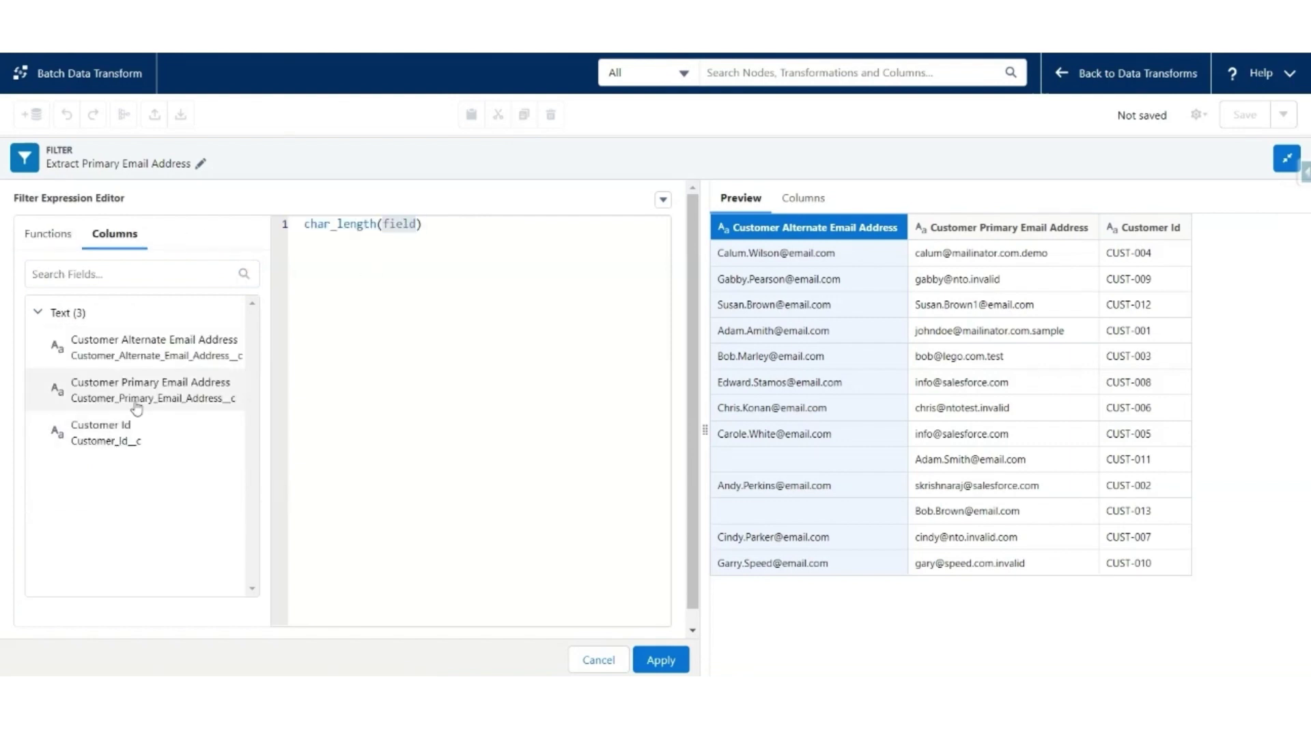
{"action": "left_click", "coordinate": [229, 389]}
{"action": "left_click", "coordinate": [637, 225]}
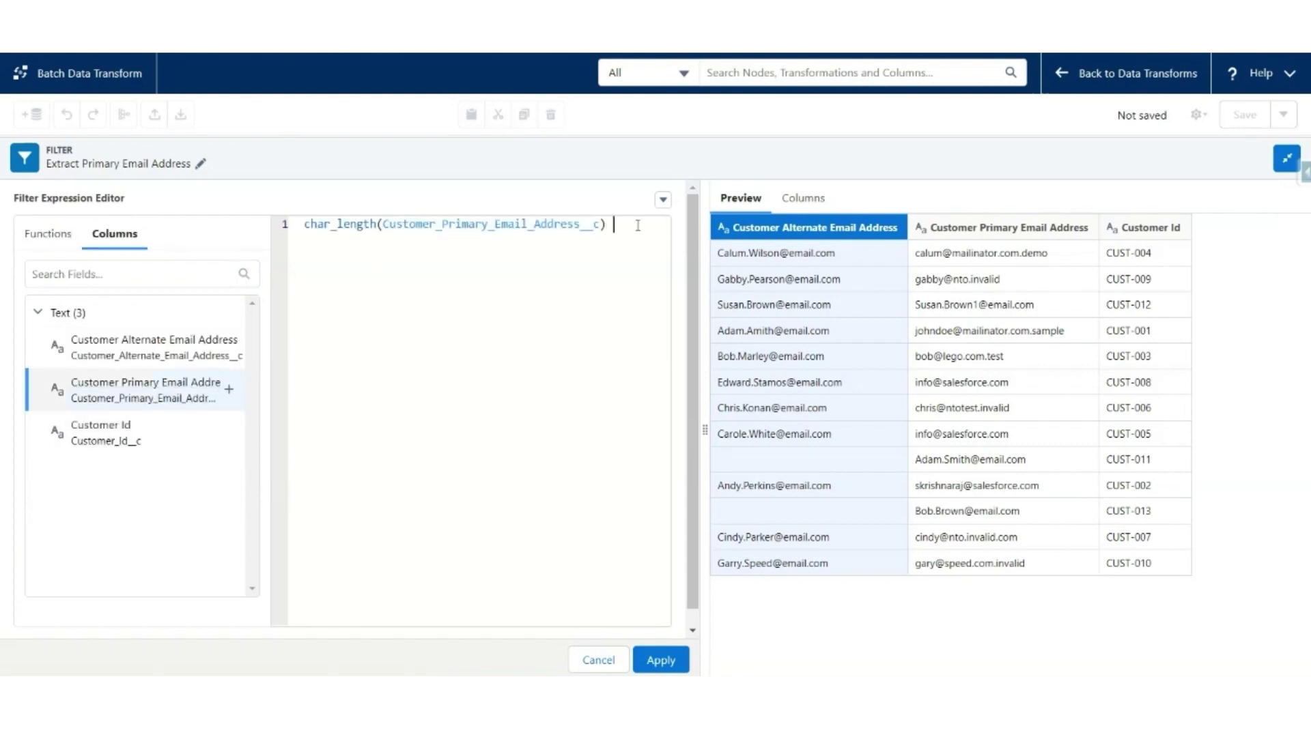
{"action": "type", "text": "> 0"}
{"action": "left_click", "coordinate": [660, 660]}
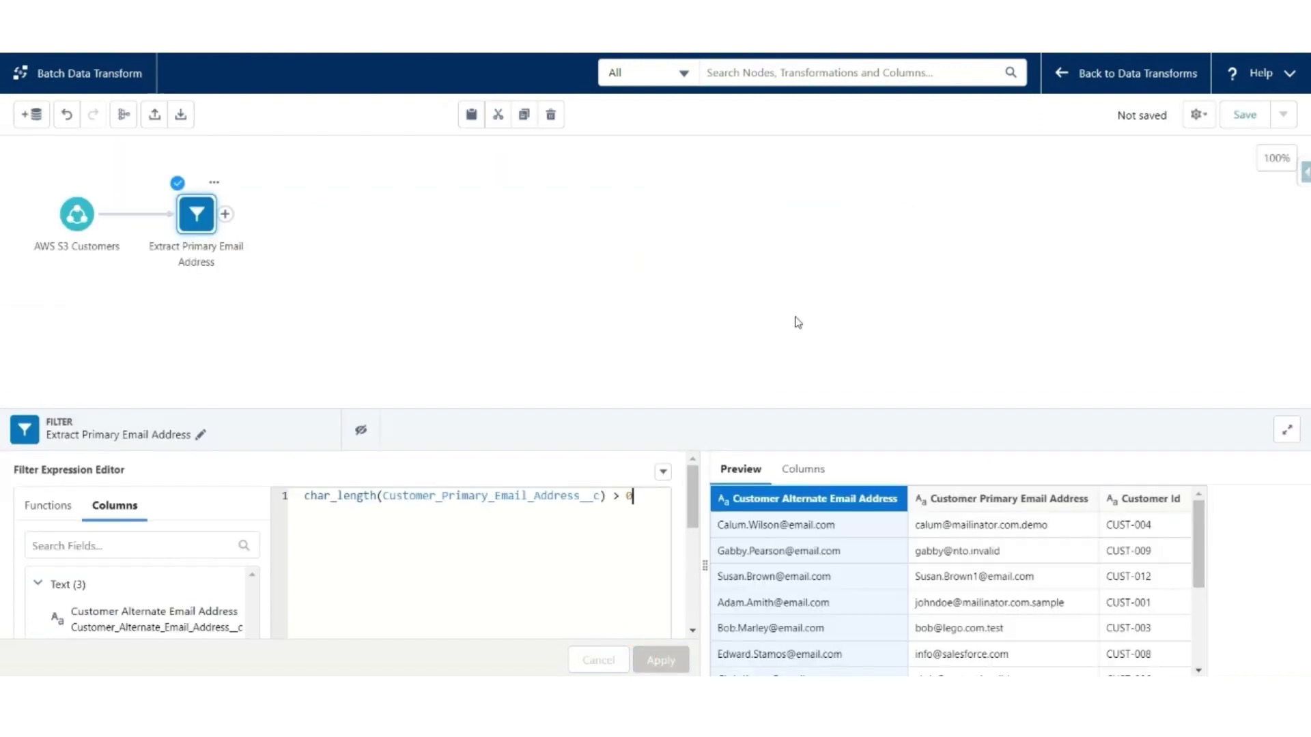
{"action": "scroll", "coordinate": [1003, 571], "scroll_direction": "down", "scroll_amount": 5}
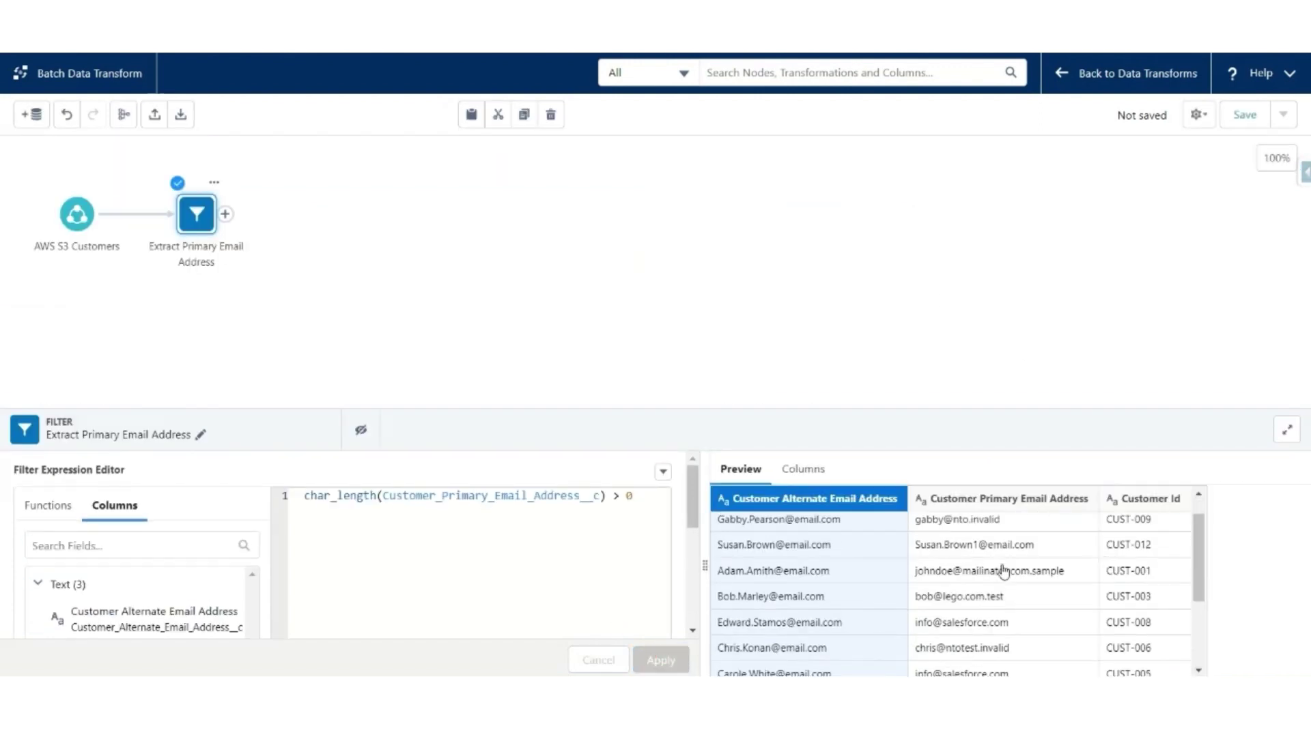
{"action": "scroll", "coordinate": [1002, 560], "scroll_direction": "up", "scroll_amount": 5}
{"action": "left_click", "coordinate": [591, 351]}
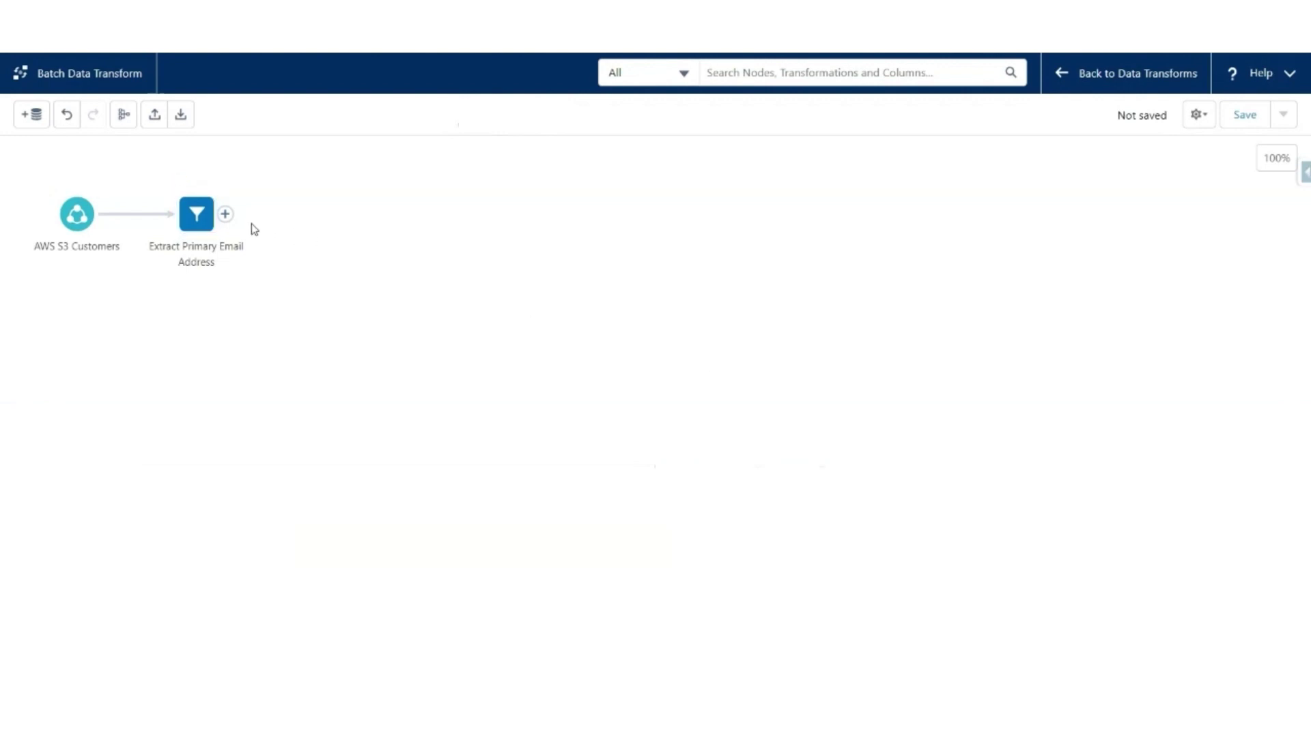
Step: Add a Transform node after the filter, named for adding the identifier key, dropping and renaming columns
{"action": "left_click", "coordinate": [225, 213]}
{"action": "left_click", "coordinate": [179, 266]}
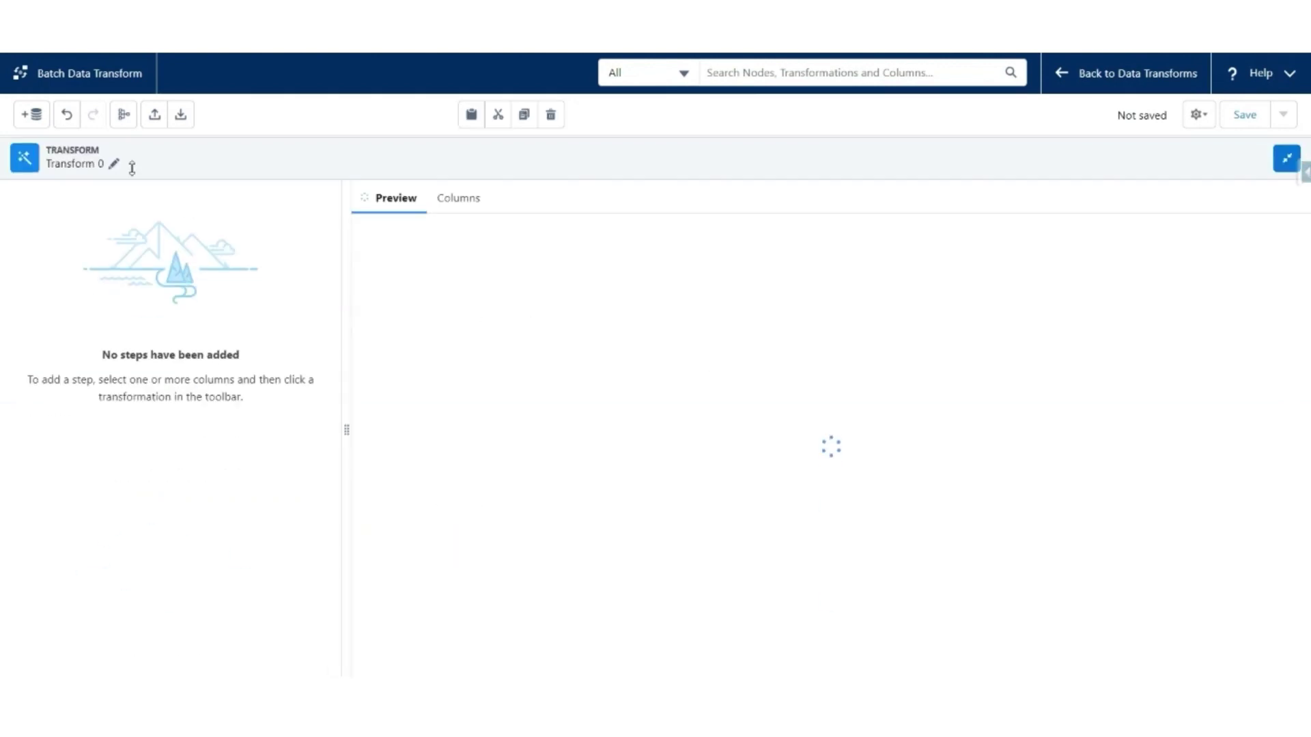
{"action": "left_click", "coordinate": [113, 163]}
{"action": "type", "text": "Add identifier key nam,e"}
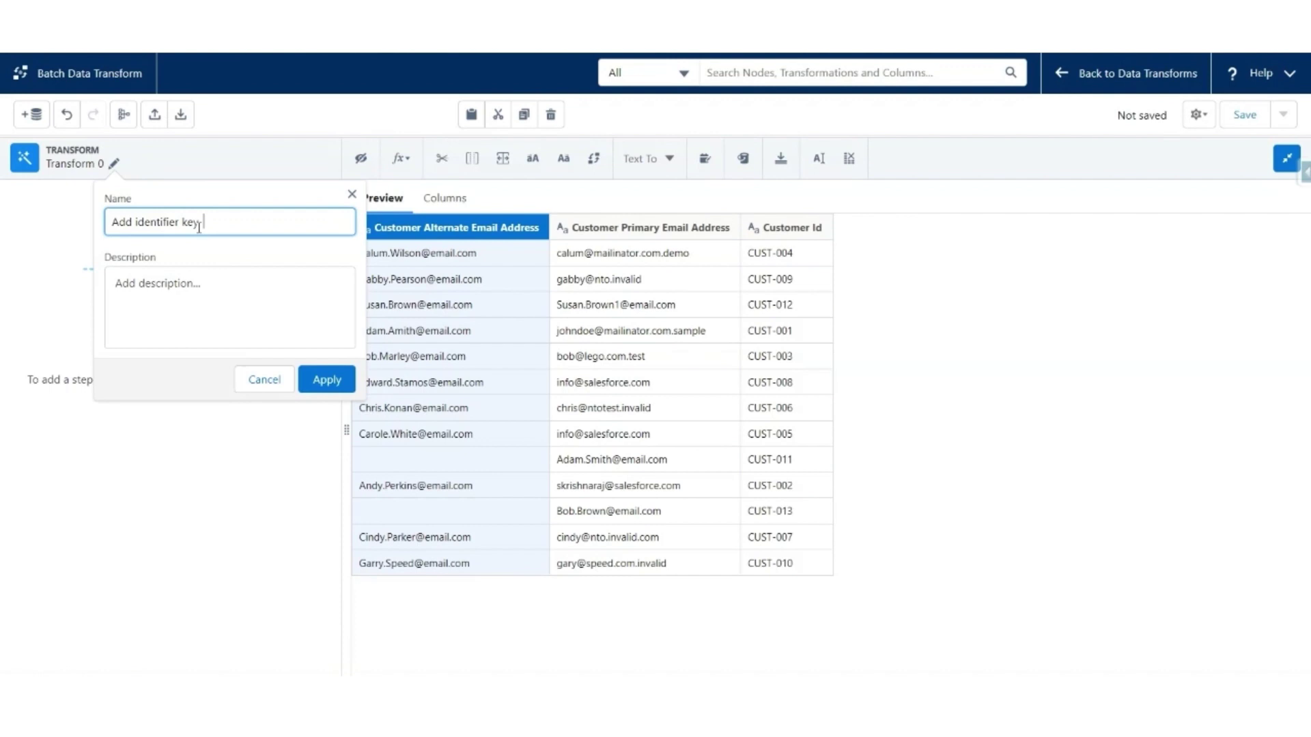
{"action": "key", "text": "BackSpace"}
{"action": "key", "text": "BackSpace"}
{"action": "type", "text": "e and typoe"}
{"action": "key", "text": "BackSpace"}
{"action": "type", "text": "e, drop dolumn and rename column"}
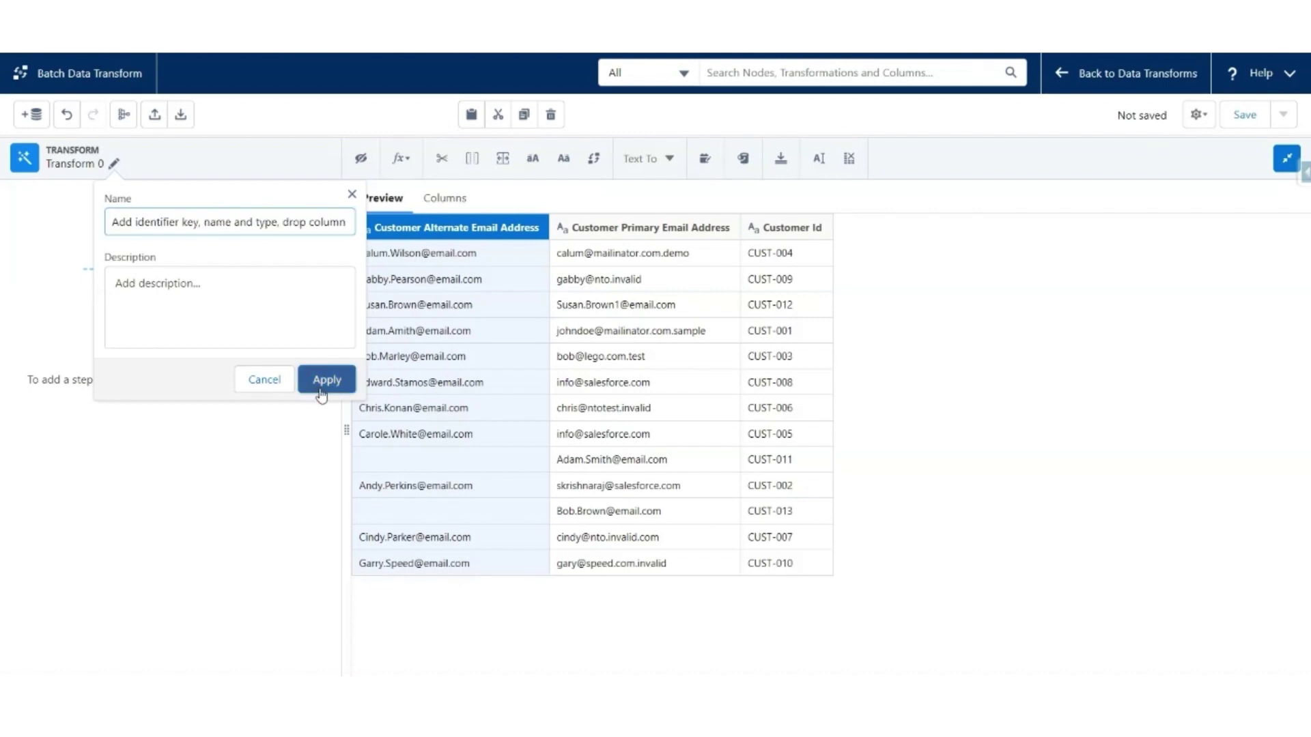
{"action": "left_click", "coordinate": [320, 380]}
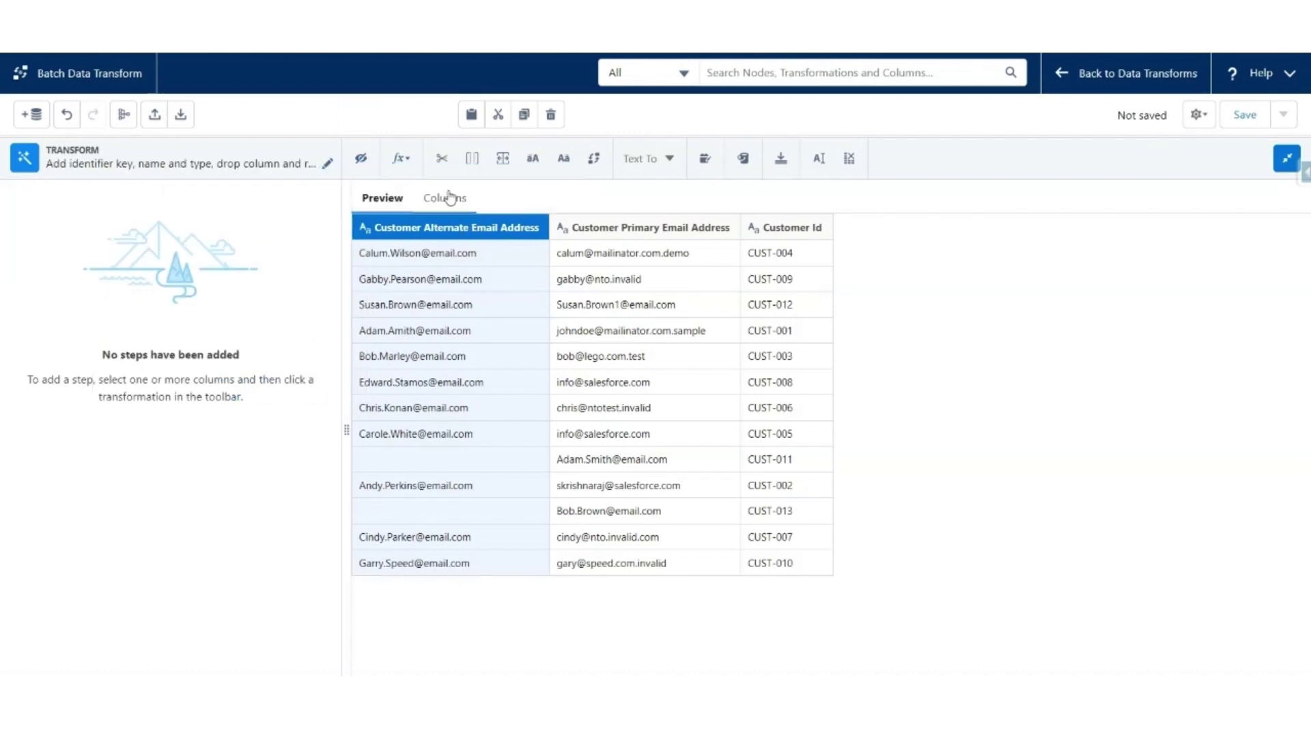
Step: Drop the Customer Alternate Email Address column in a step named 'Drop Alternate Email Address'
{"action": "left_click", "coordinate": [849, 159]}
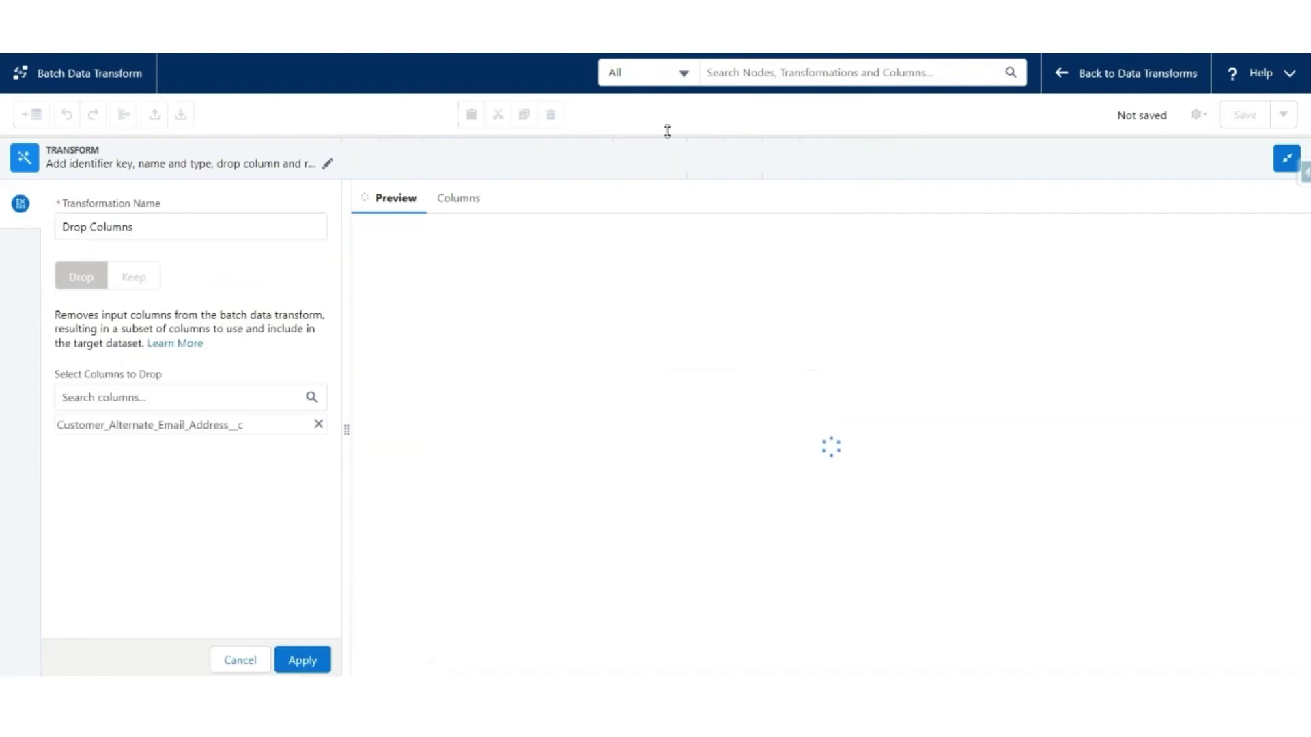
{"action": "double_click", "coordinate": [111, 225]}
{"action": "type", "text": "Alternate Email Address"}
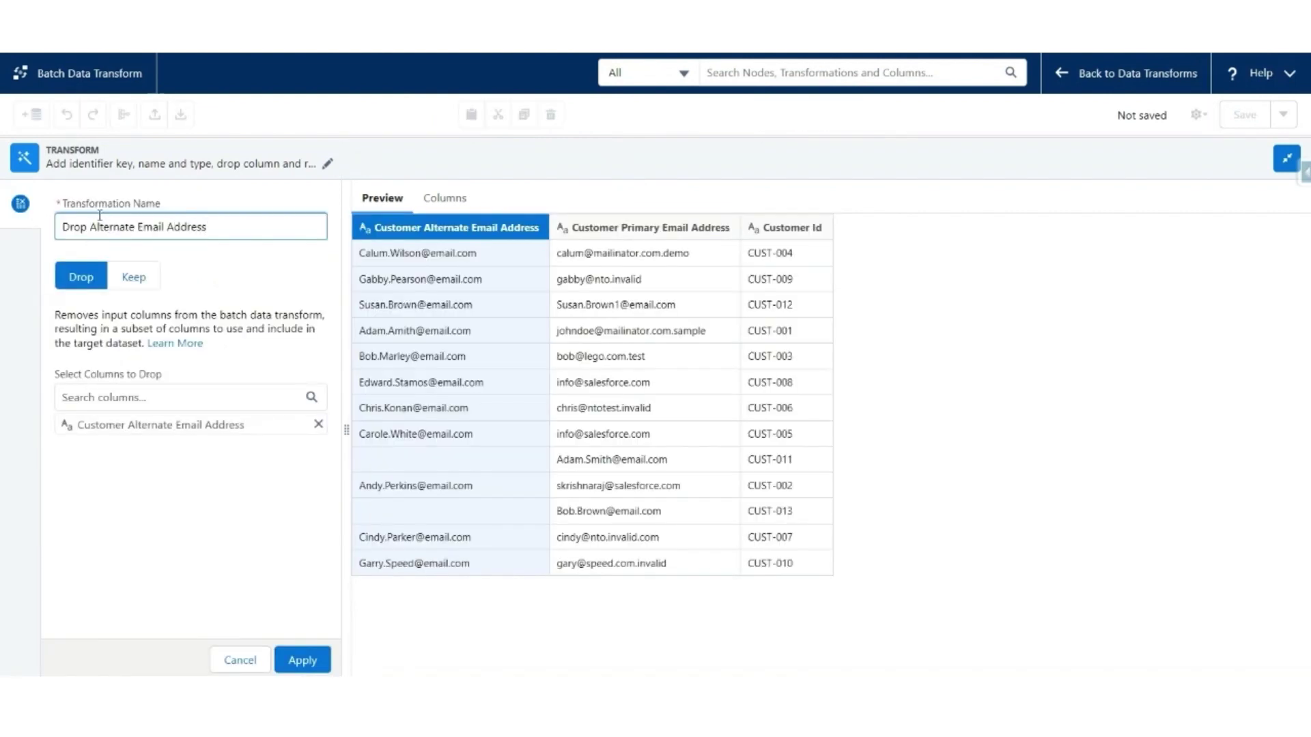
{"action": "left_click", "coordinate": [300, 652]}
{"action": "left_click", "coordinate": [400, 161]}
Step: Create a custom formula step 'Add Key' with concat(Customer_Id__c, Customer_Primary_Email_Address__c)
{"action": "left_click", "coordinate": [443, 266]}
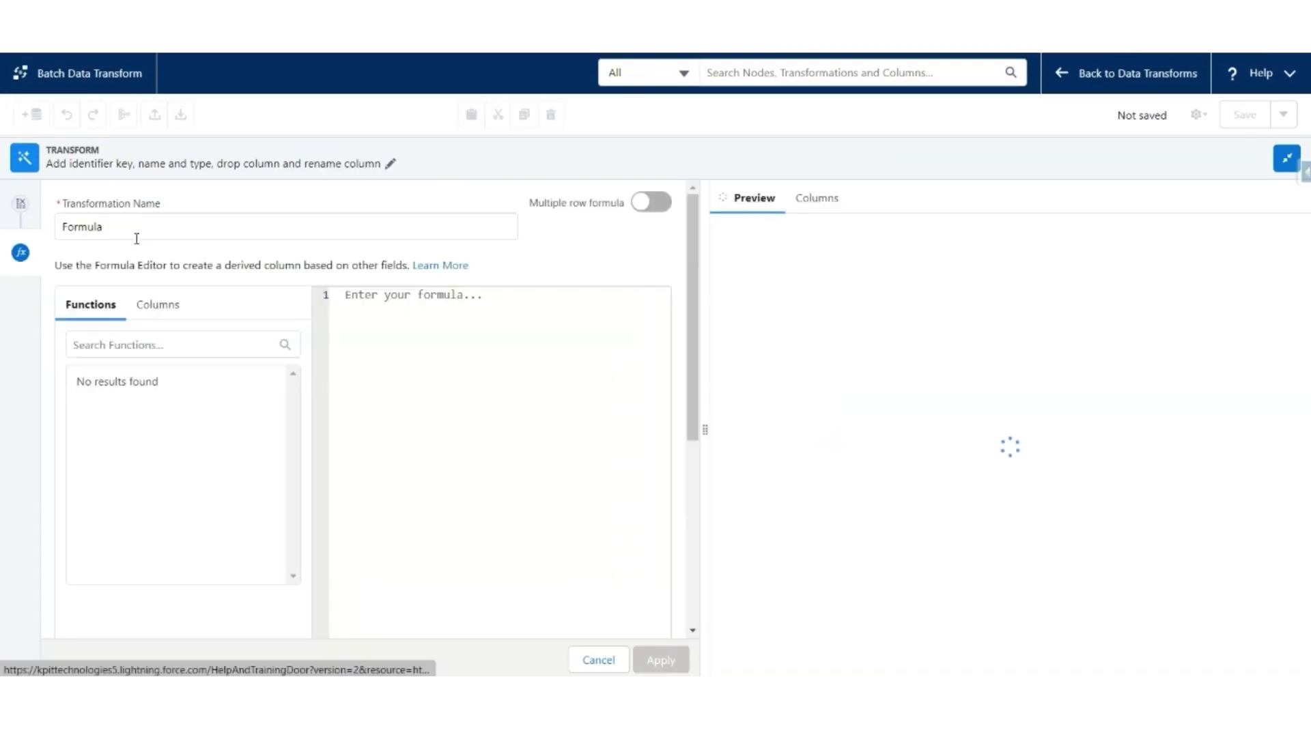
{"action": "left_click", "coordinate": [224, 220]}
{"action": "key", "text": "ctrl+a"}
{"action": "type", "text": "Add Key"}
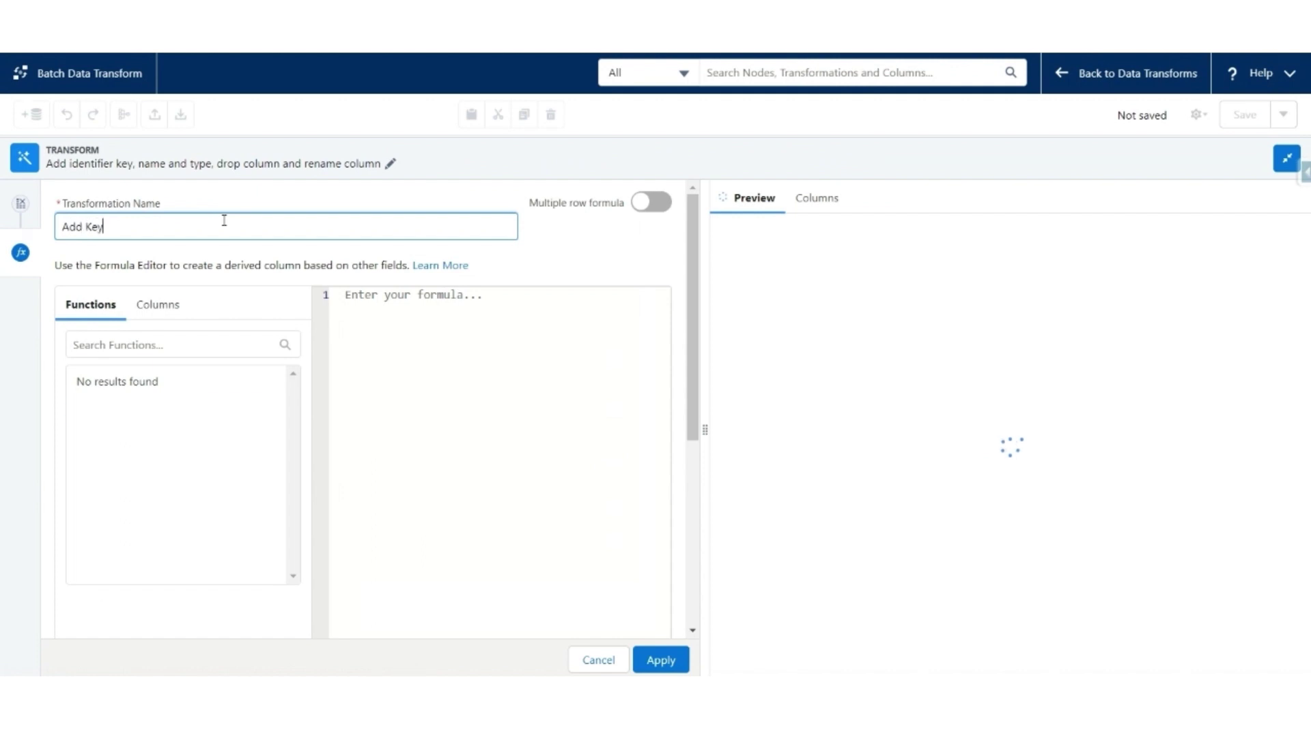
{"action": "left_click", "coordinate": [171, 352]}
{"action": "type", "text": "nca"}
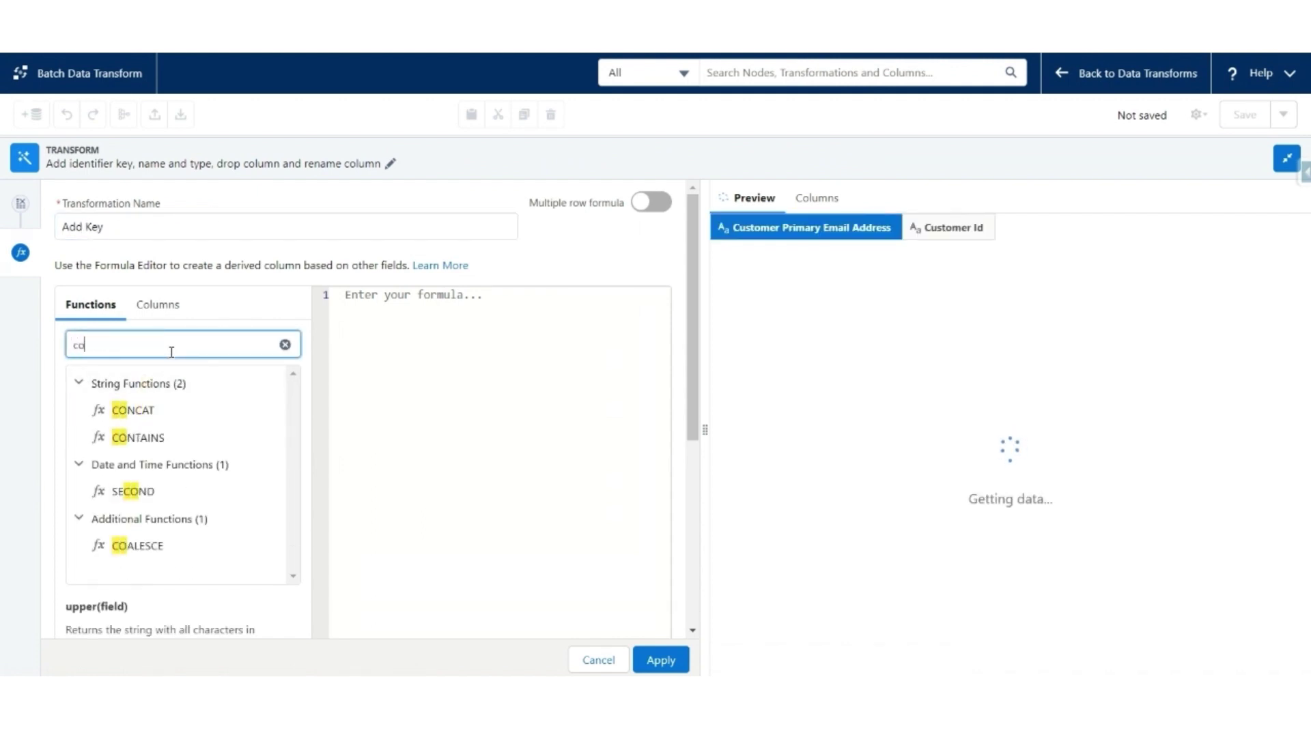
{"action": "left_click", "coordinate": [134, 411]}
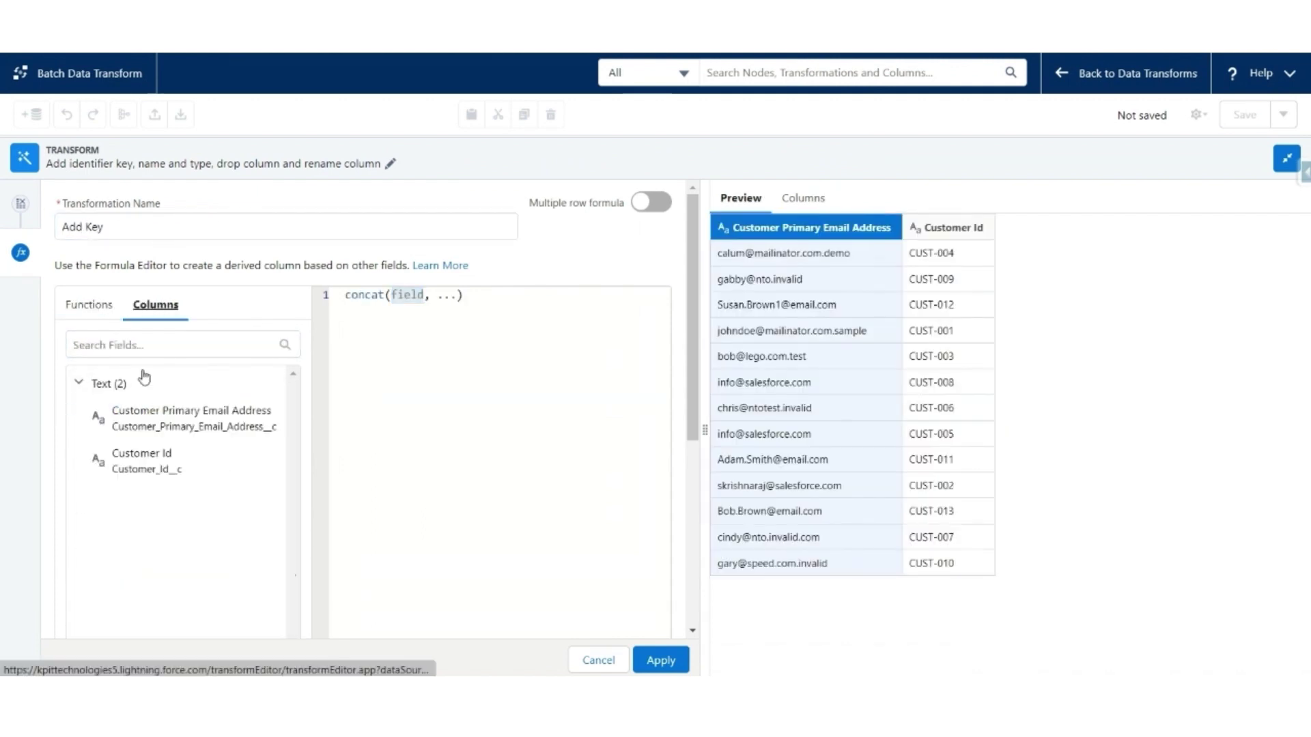
{"action": "double_click", "coordinate": [394, 297]}
{"action": "left_click", "coordinate": [270, 459]}
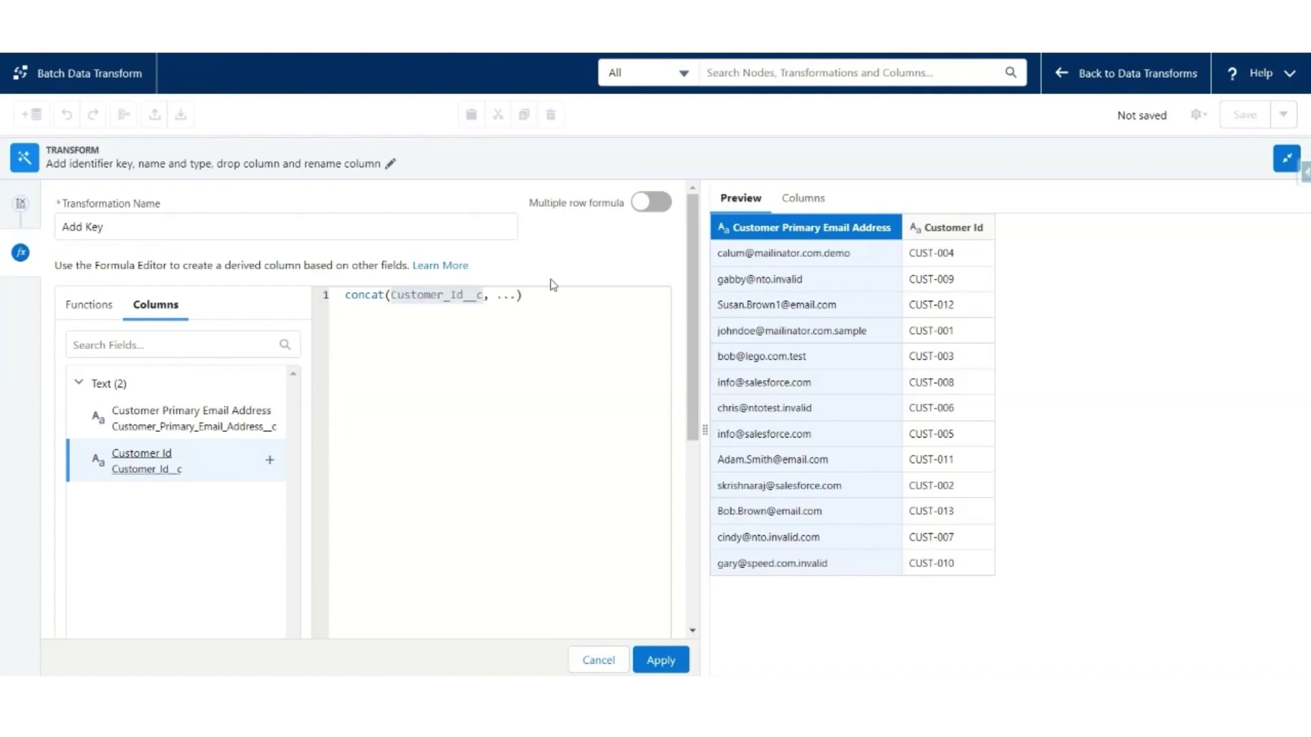
{"action": "key", "text": "BackSpace"}
{"action": "key", "text": "BackSpace"}
{"action": "key", "text": "BackSpace"}
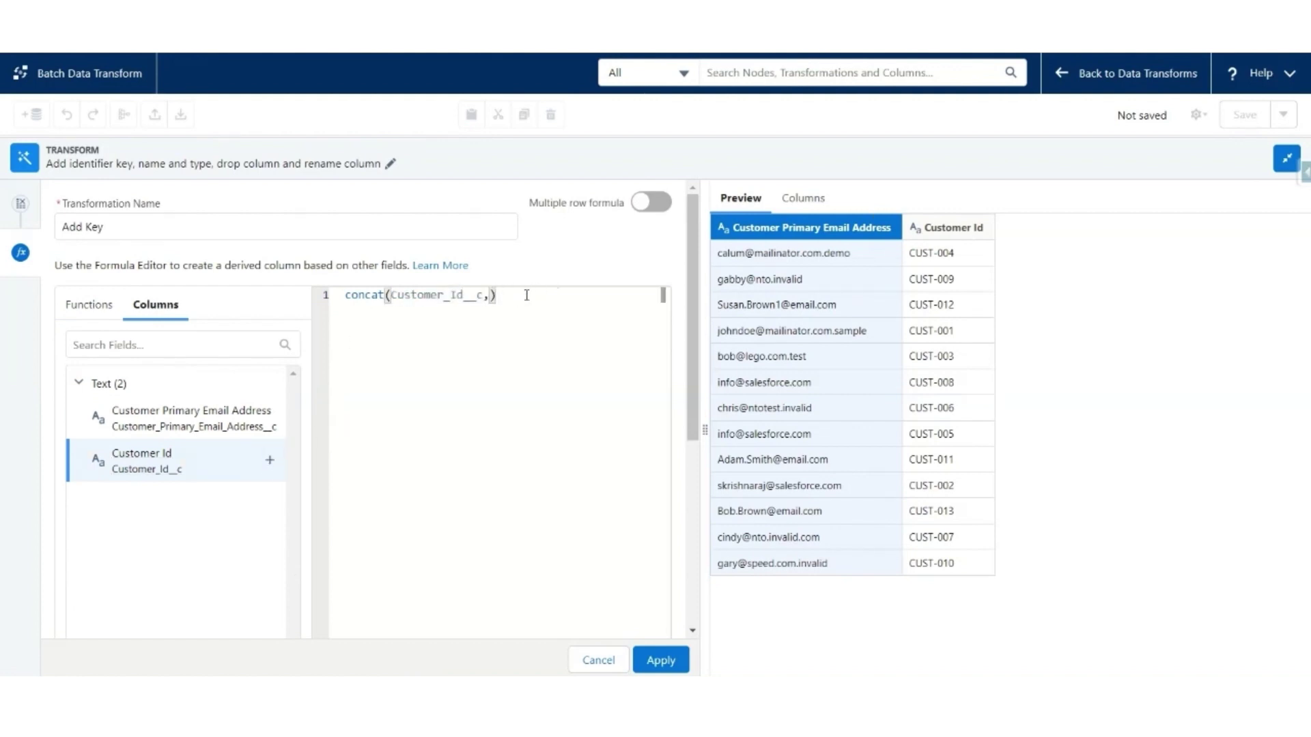
{"action": "left_click", "coordinate": [270, 417]}
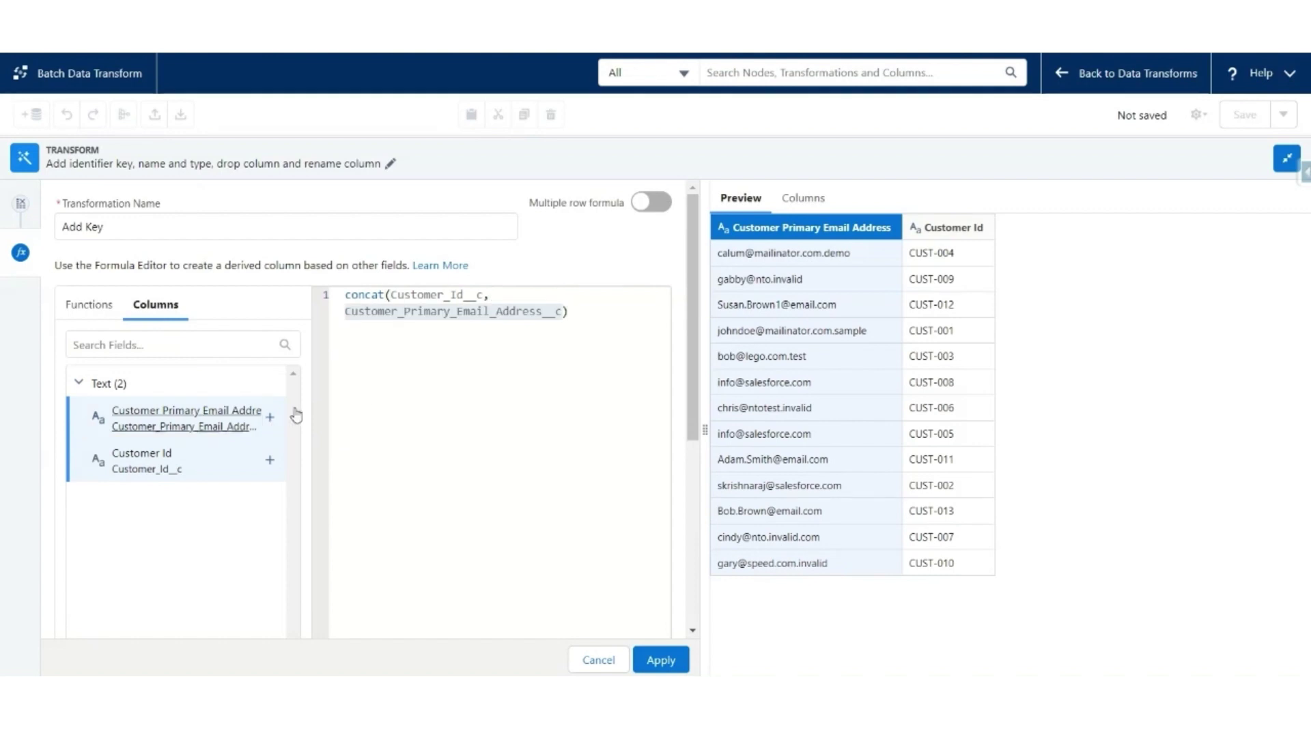
{"action": "left_click_drag", "start_coordinate": [691, 307], "coordinate": [677, 518]}
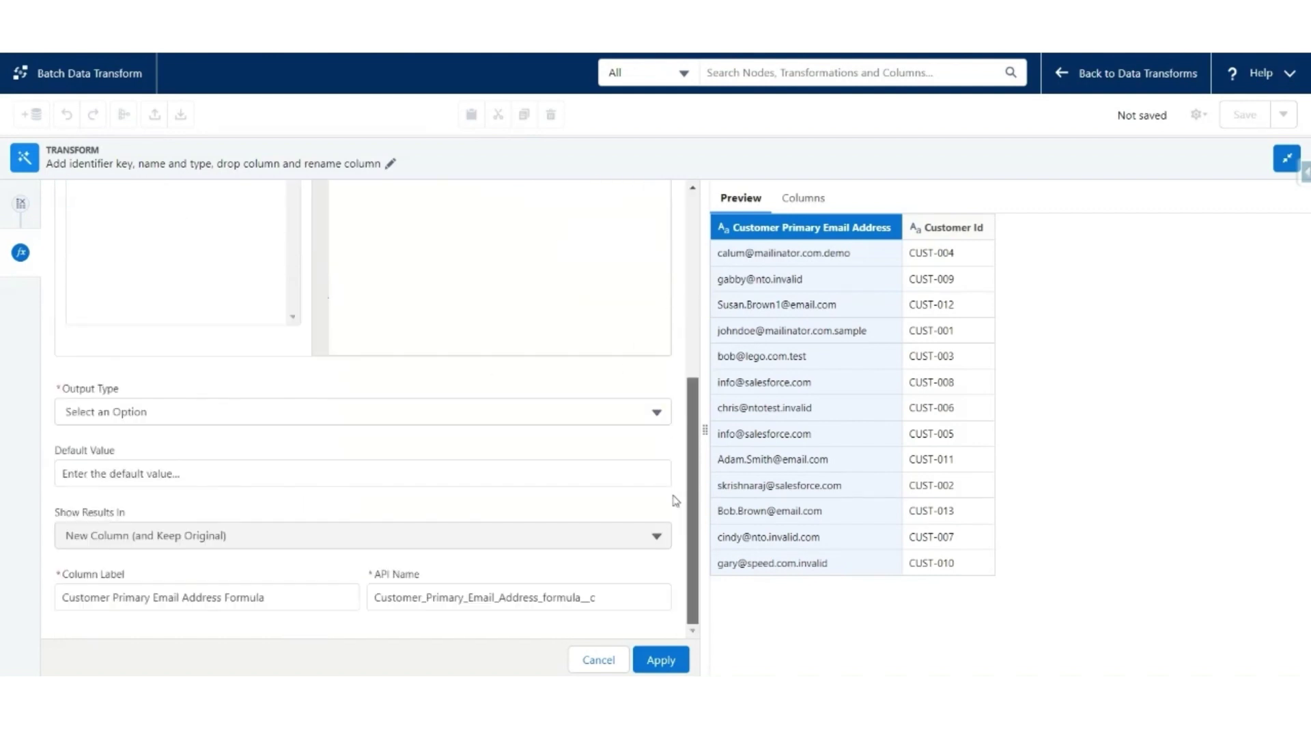
Step: Set the output type to Text, label 'Email Address Key', API name Email_Address_Key__c, and apply
{"action": "left_click", "coordinate": [208, 417]}
{"action": "left_click", "coordinate": [164, 447]}
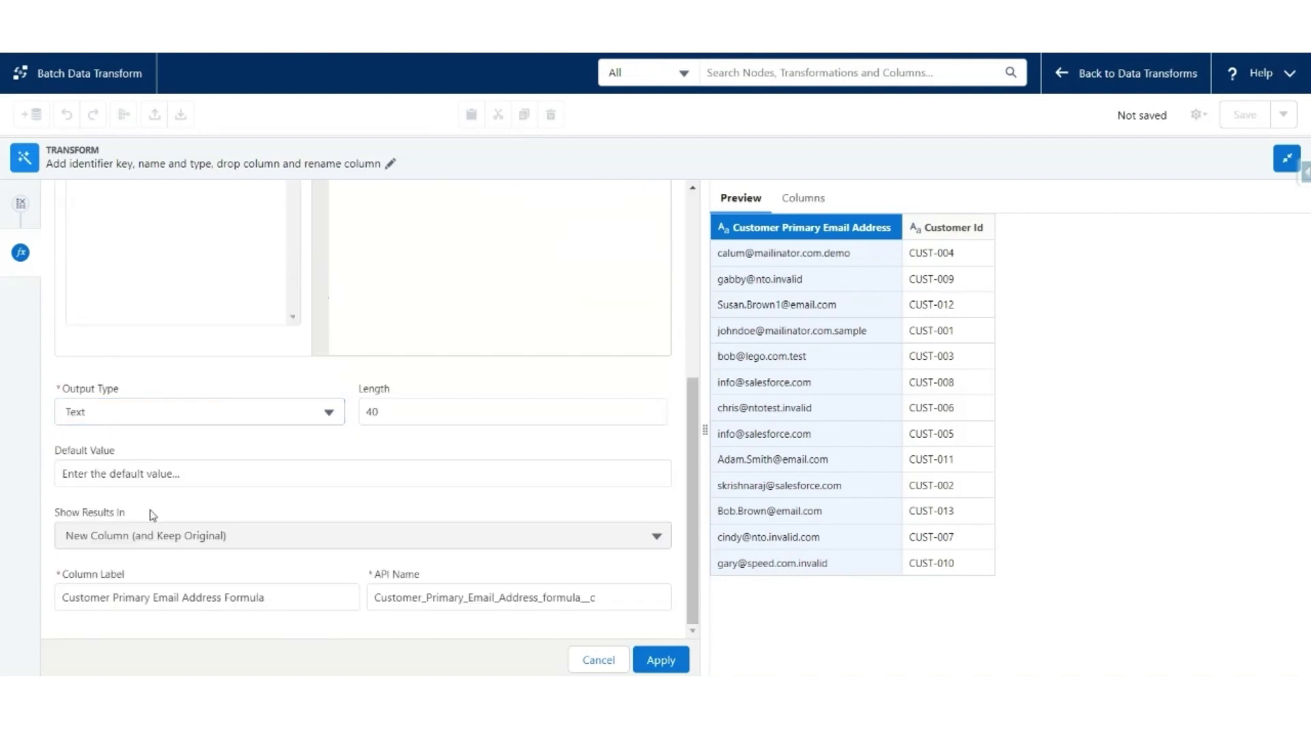
{"action": "left_click", "coordinate": [286, 594]}
{"action": "key", "text": "ctrl+a"}
{"action": "type", "text": "Em"}
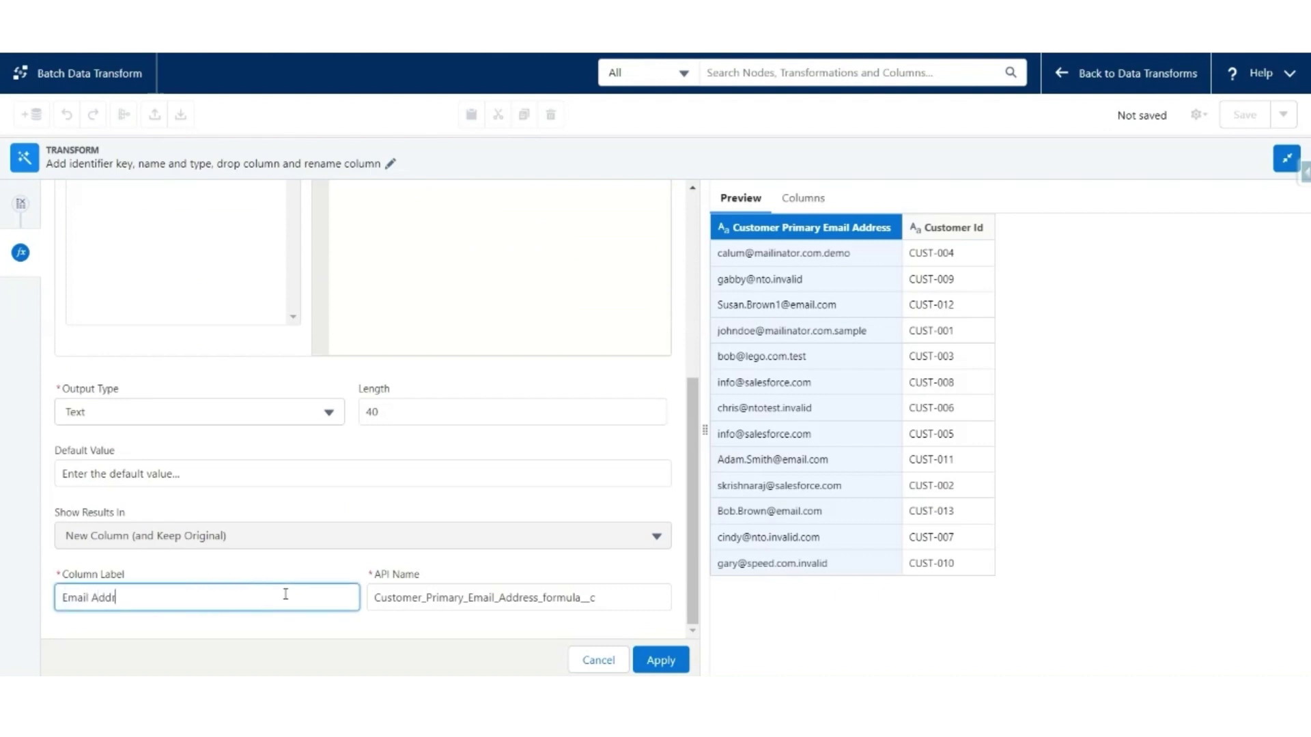
{"action": "type", "text": "ail Address Key"}
{"action": "key", "text": "Tab"}
{"action": "type", "text": "Email_Address_Key__c"}
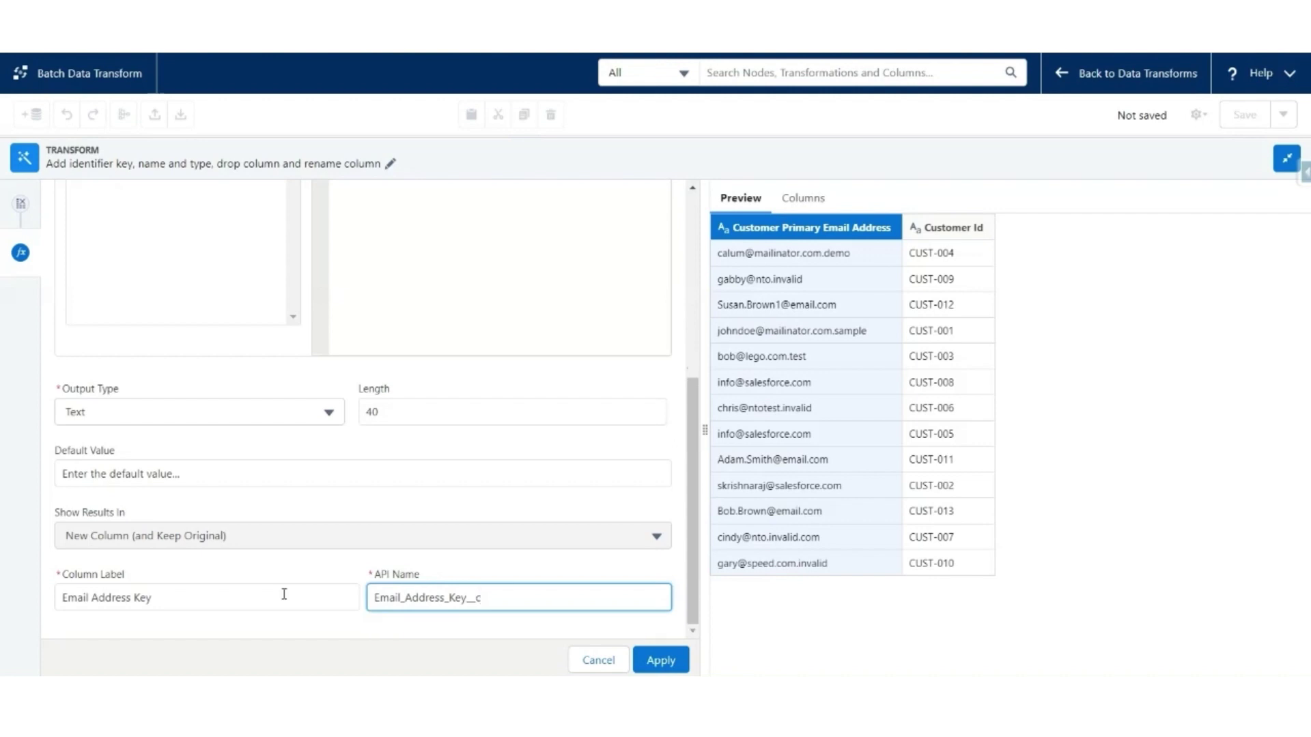
{"action": "left_click", "coordinate": [661, 661]}
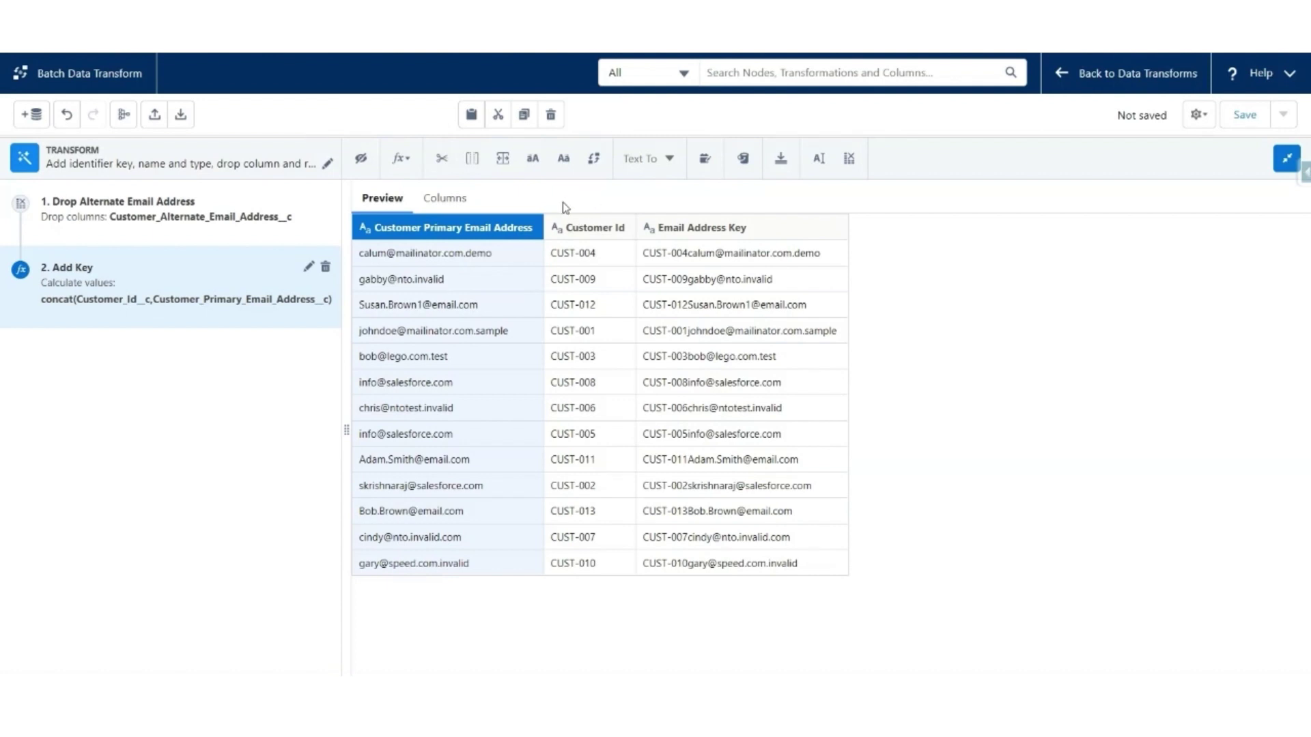
Step: Relabel the primary email column to Email (API Email_Address__c) in step 'Edit Email Address Field'
{"action": "left_click", "coordinate": [816, 158]}
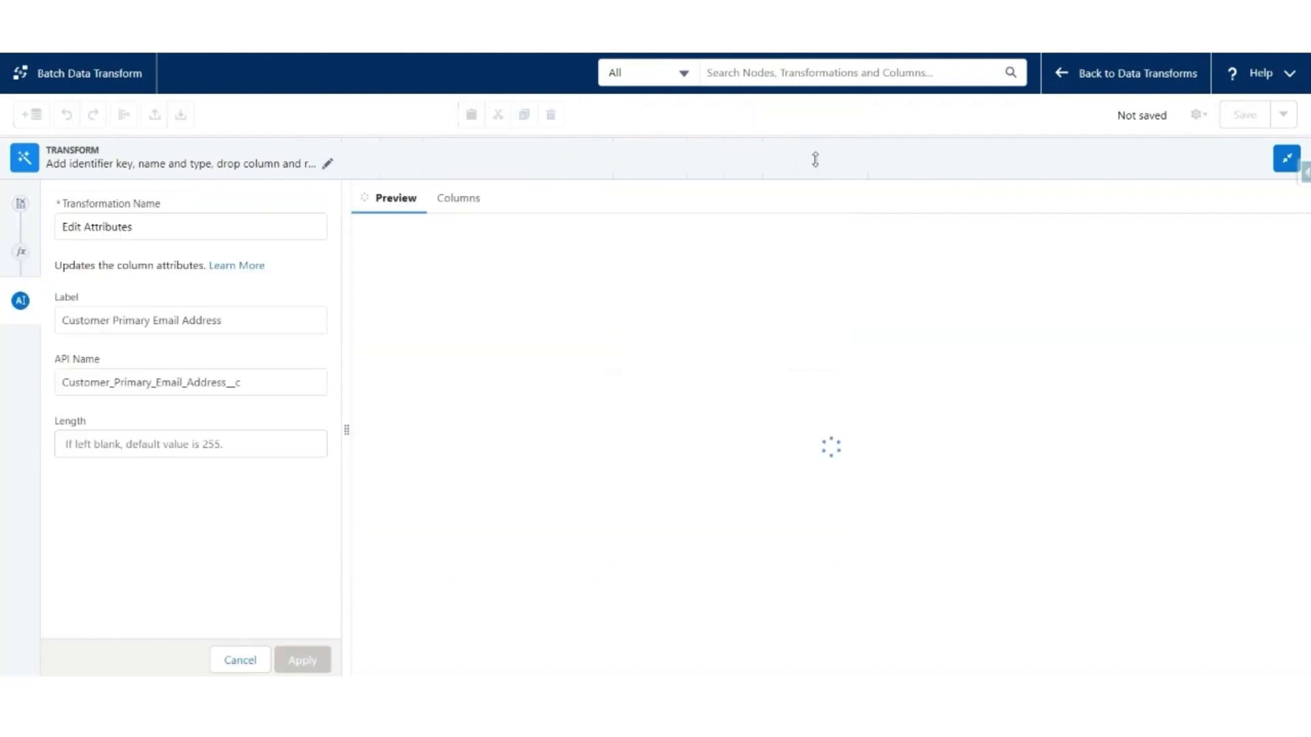
{"action": "double_click", "coordinate": [151, 227]}
{"action": "left_click", "coordinate": [113, 228]}
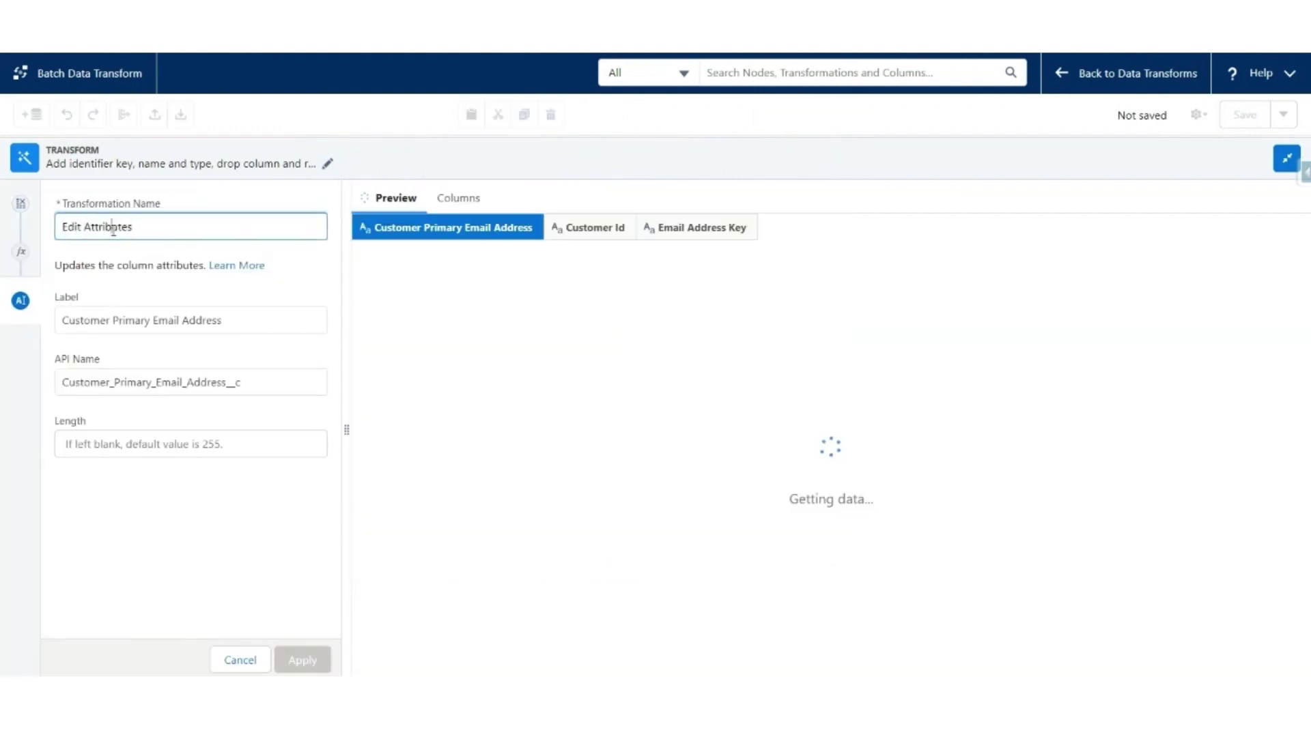
{"action": "double_click", "coordinate": [113, 228]}
{"action": "type", "text": "Email Address"}
{"action": "type", "text": "Field"}
{"action": "triple_click", "coordinate": [240, 320]}
{"action": "type", "text": "Email"}
{"action": "key", "text": "Tab"}
{"action": "type", "text": "Email_Address__c"}
{"action": "left_click", "coordinate": [309, 662]}
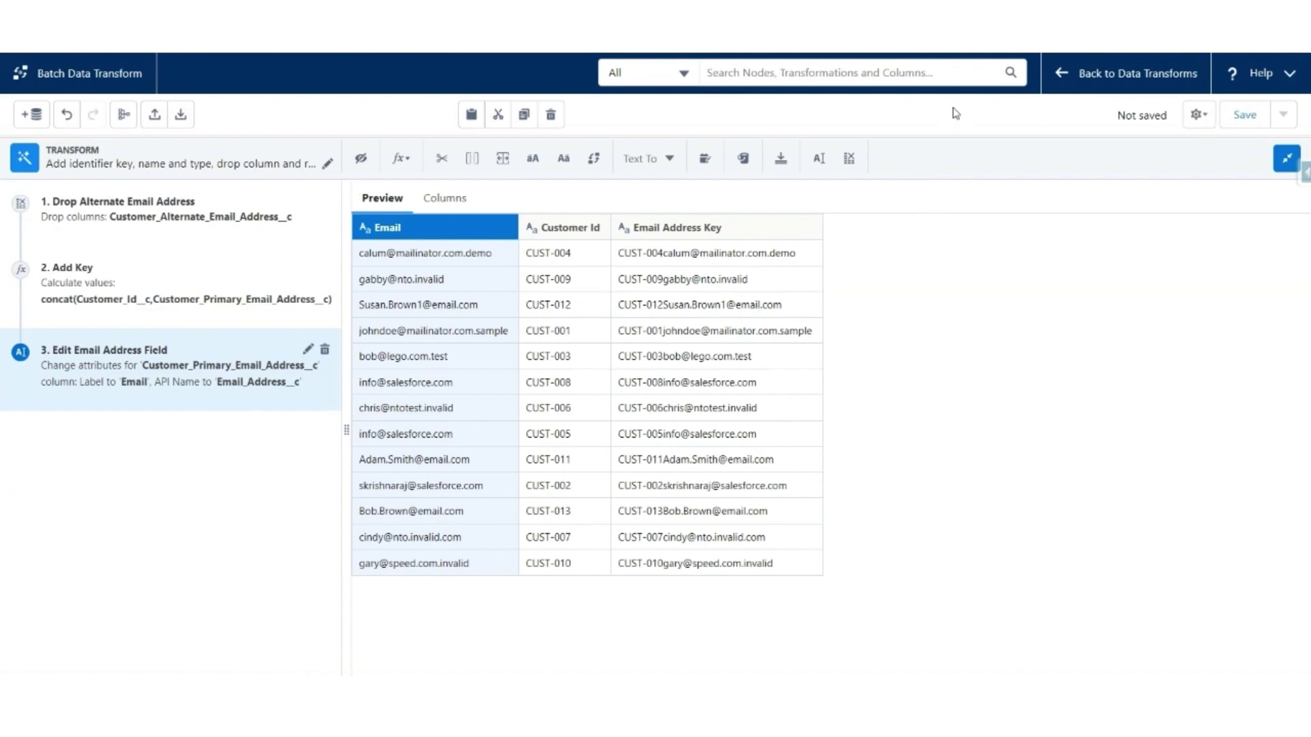
Step: Add an Output node writing to Email Address List, mapping Customer Id to Party__c
{"action": "left_click", "coordinate": [1286, 158]}
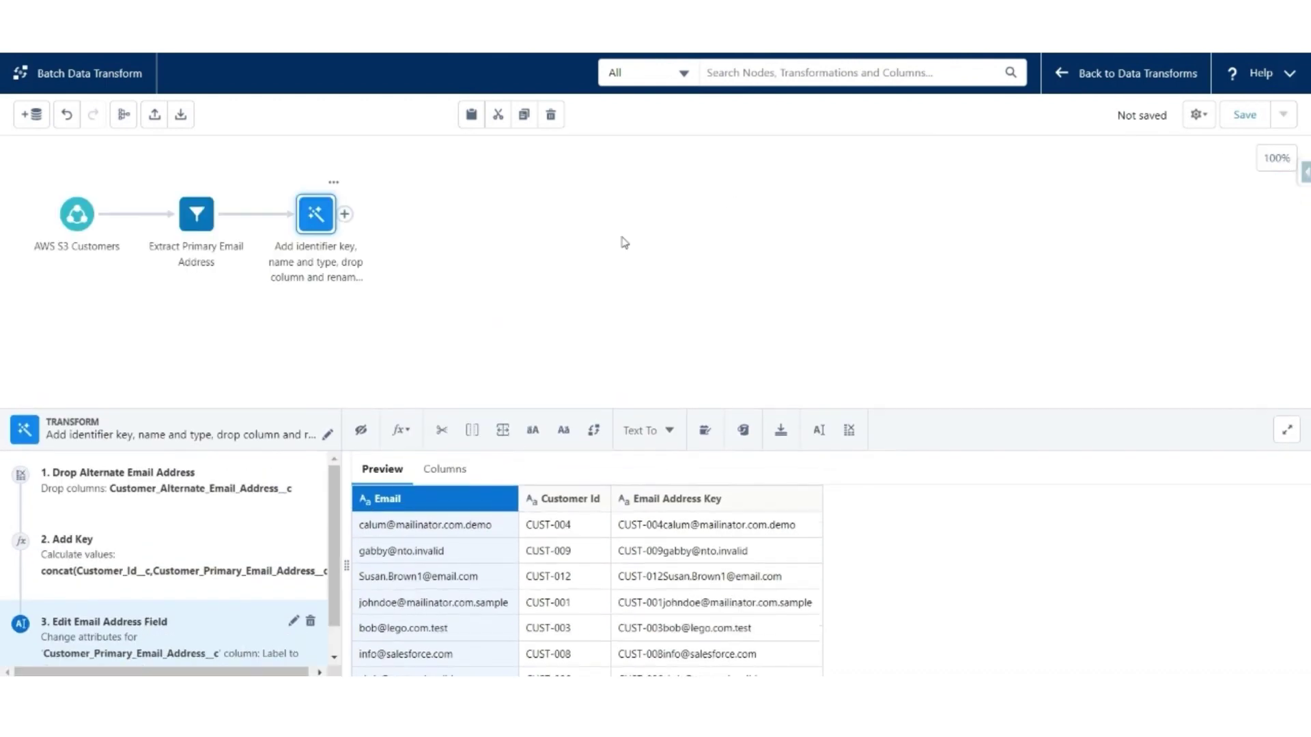
{"action": "left_click", "coordinate": [346, 216]}
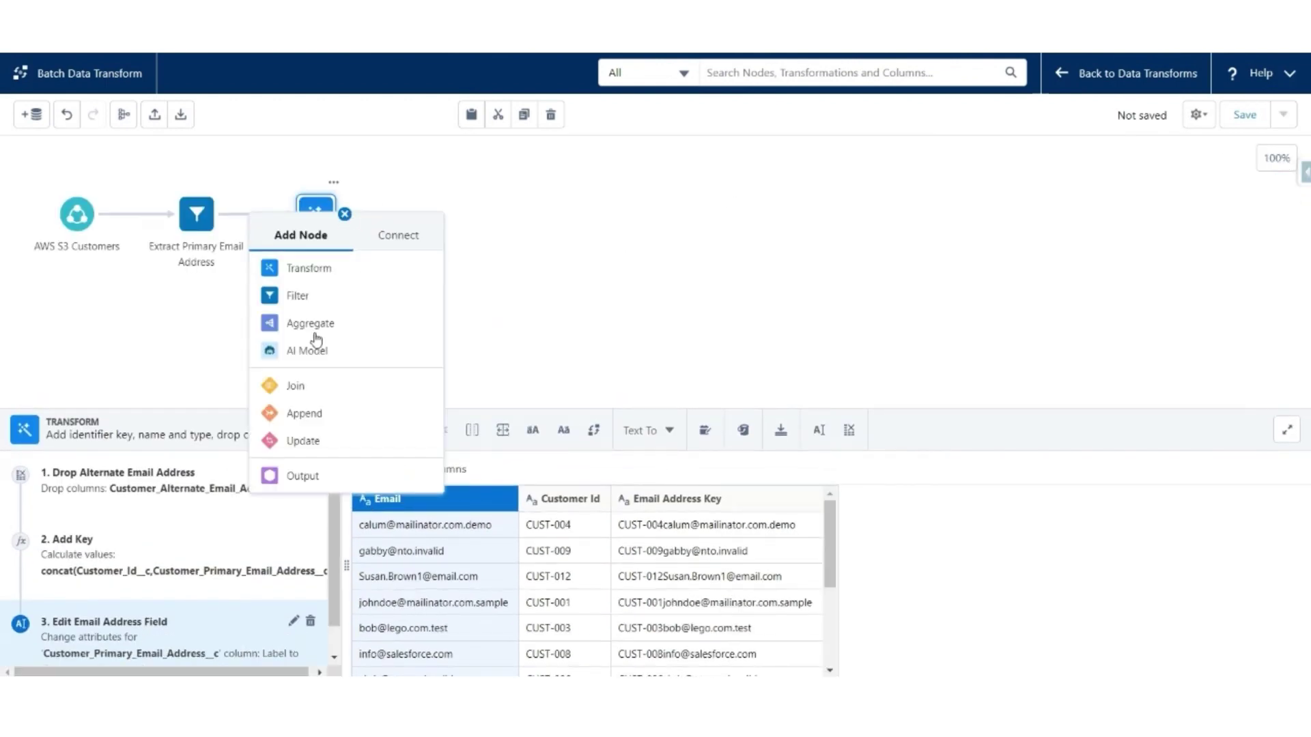
{"action": "left_click", "coordinate": [344, 214]}
{"action": "left_click", "coordinate": [301, 482]}
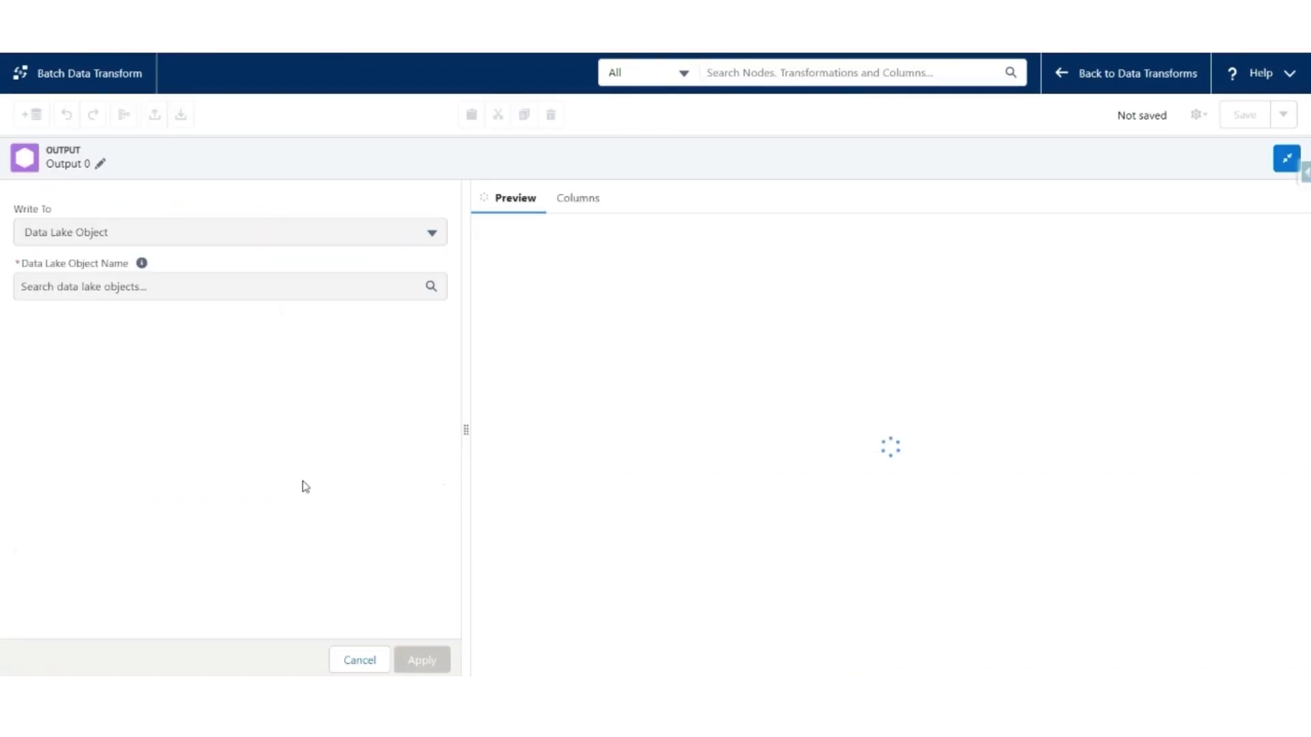
{"action": "left_click", "coordinate": [111, 286]}
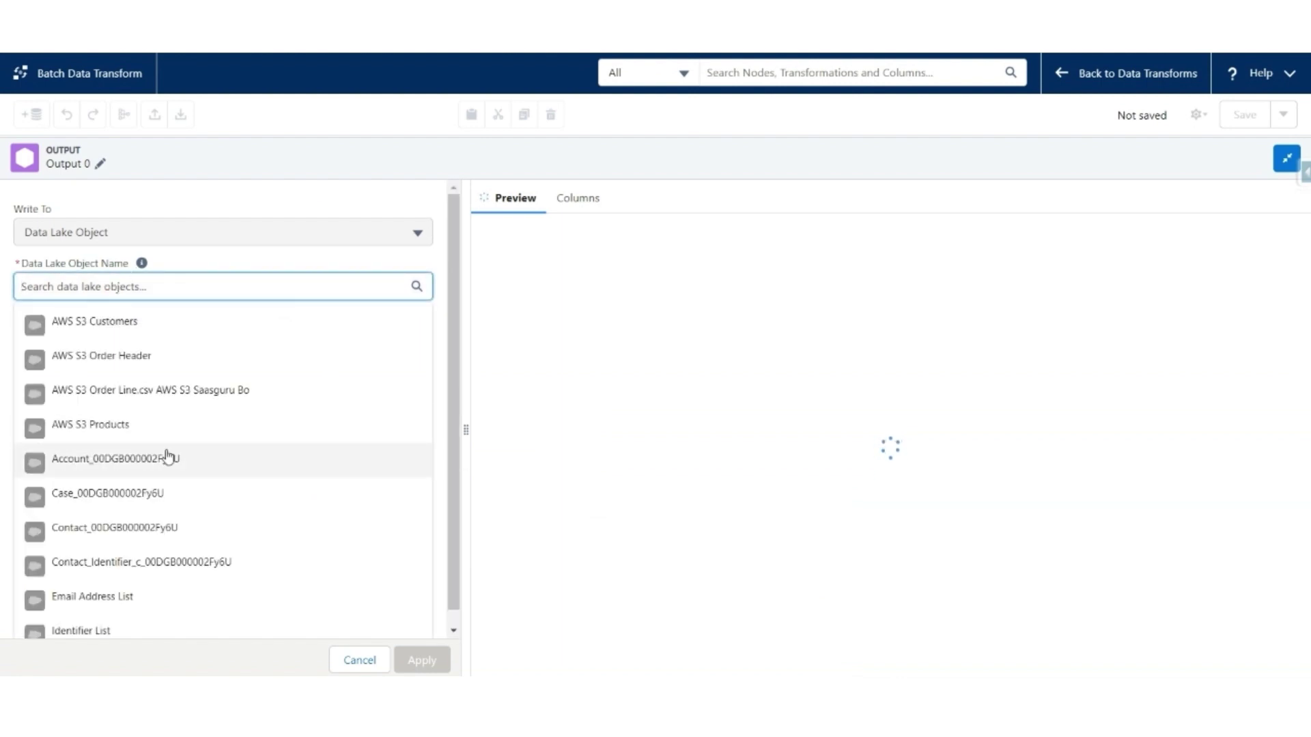
{"action": "left_click", "coordinate": [112, 601]}
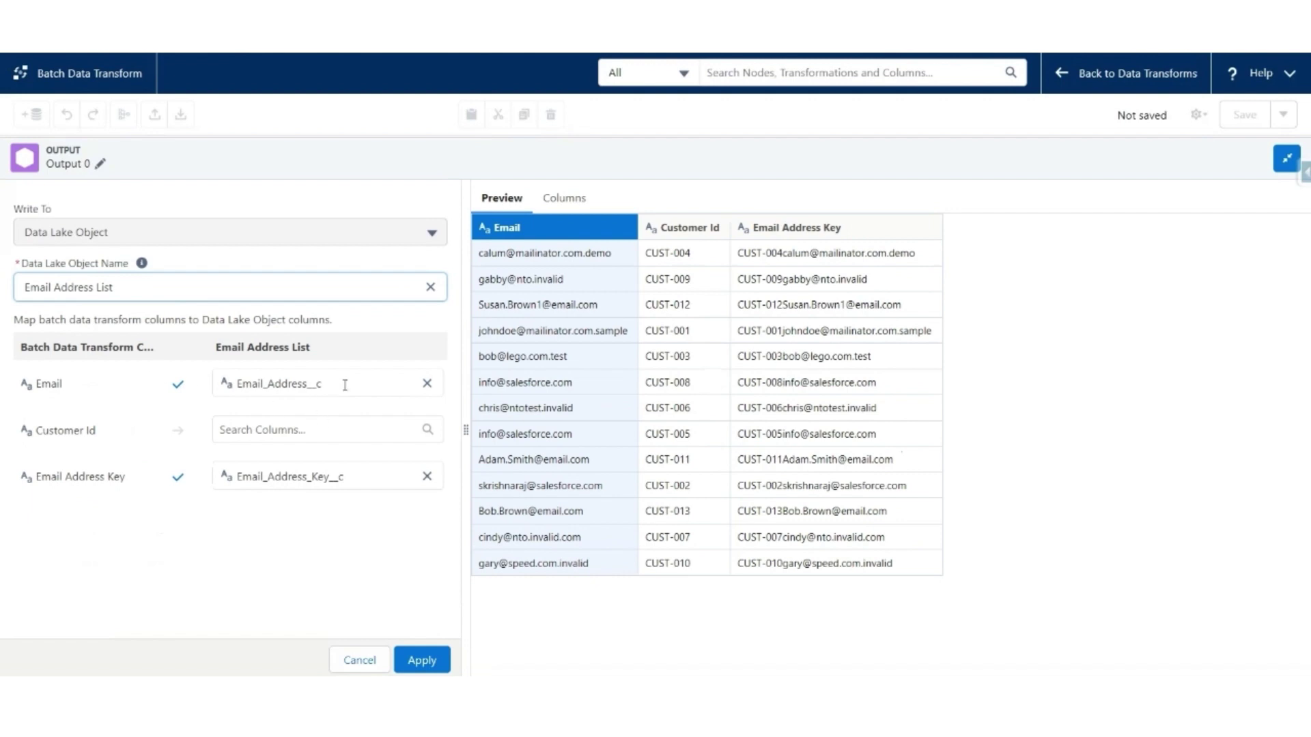
{"action": "left_click", "coordinate": [299, 434]}
{"action": "left_click", "coordinate": [262, 509]}
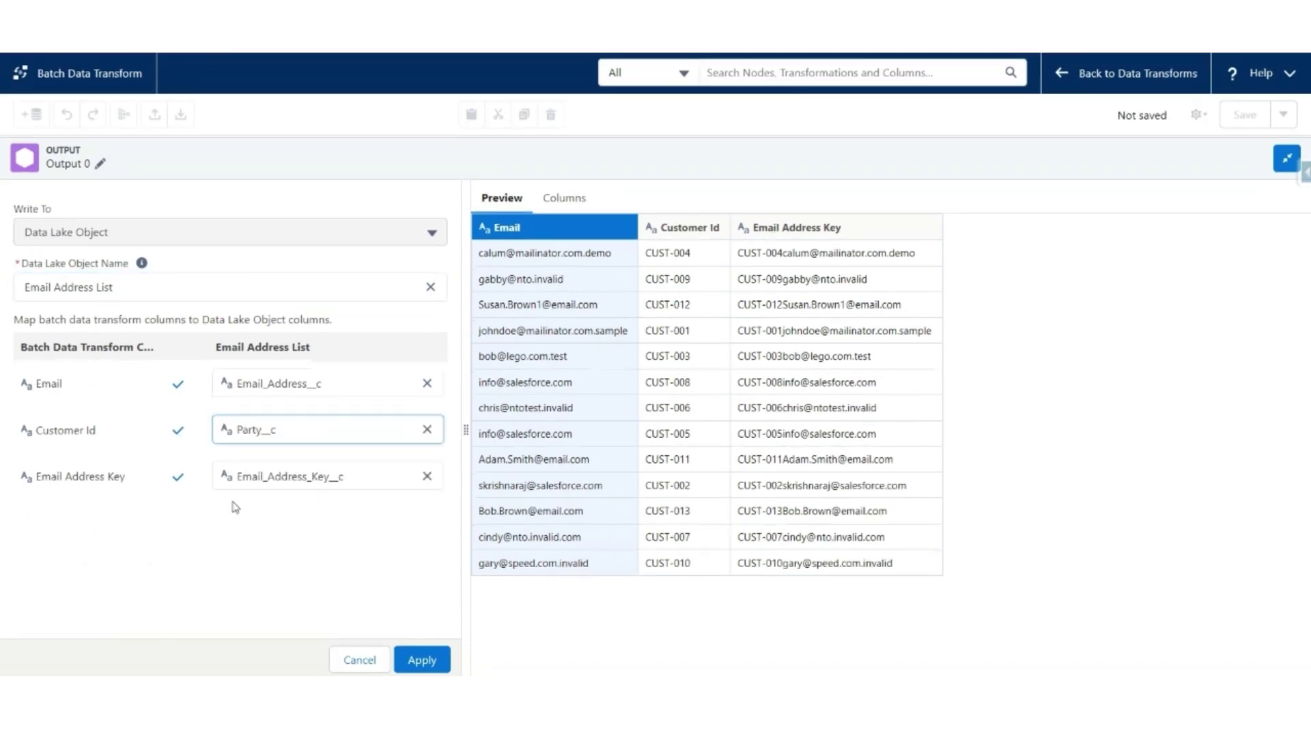
{"action": "left_click", "coordinate": [381, 484]}
{"action": "left_click", "coordinate": [421, 659]}
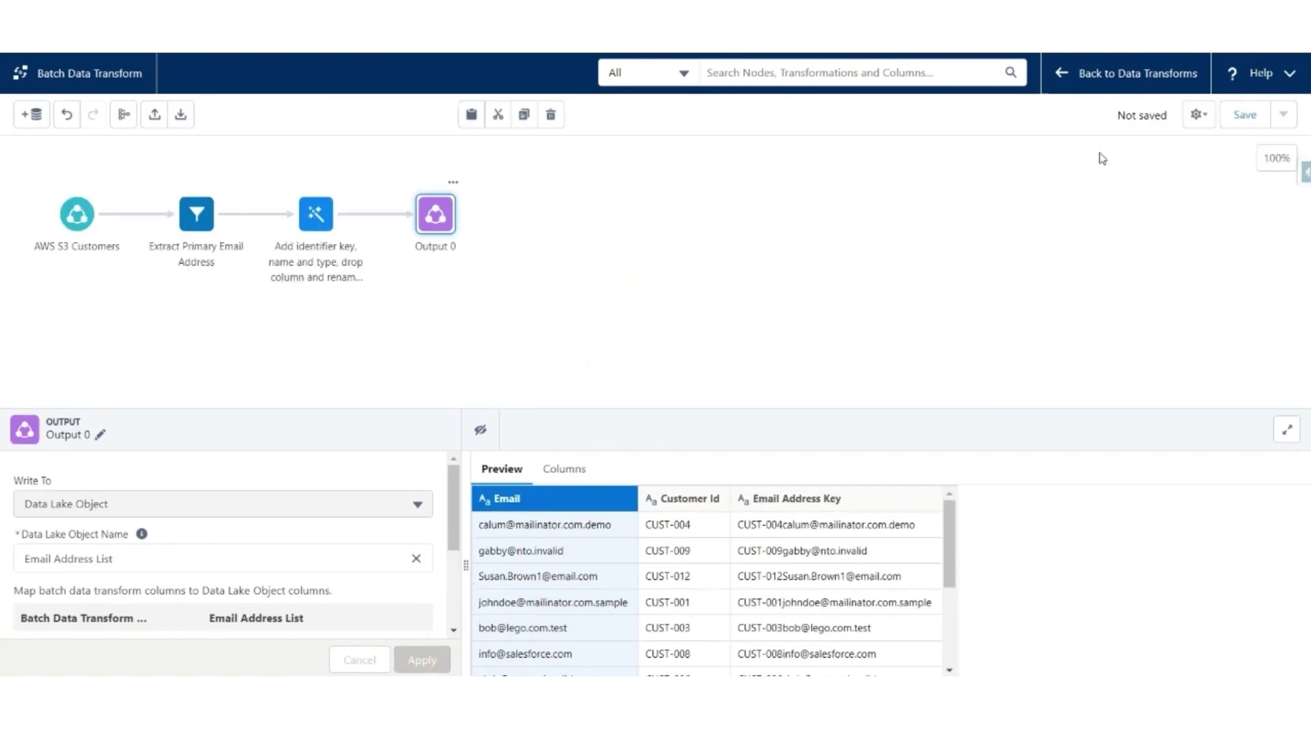
Step: Save the transform as 'Extract Email Address from AWS S3 Customer'
{"action": "left_click", "coordinate": [1249, 120]}
{"action": "left_click", "coordinate": [585, 369]}
{"action": "type", "text": "Extract Email Address from AWS S3 Custom"}
{"action": "left_click", "coordinate": [885, 430]}
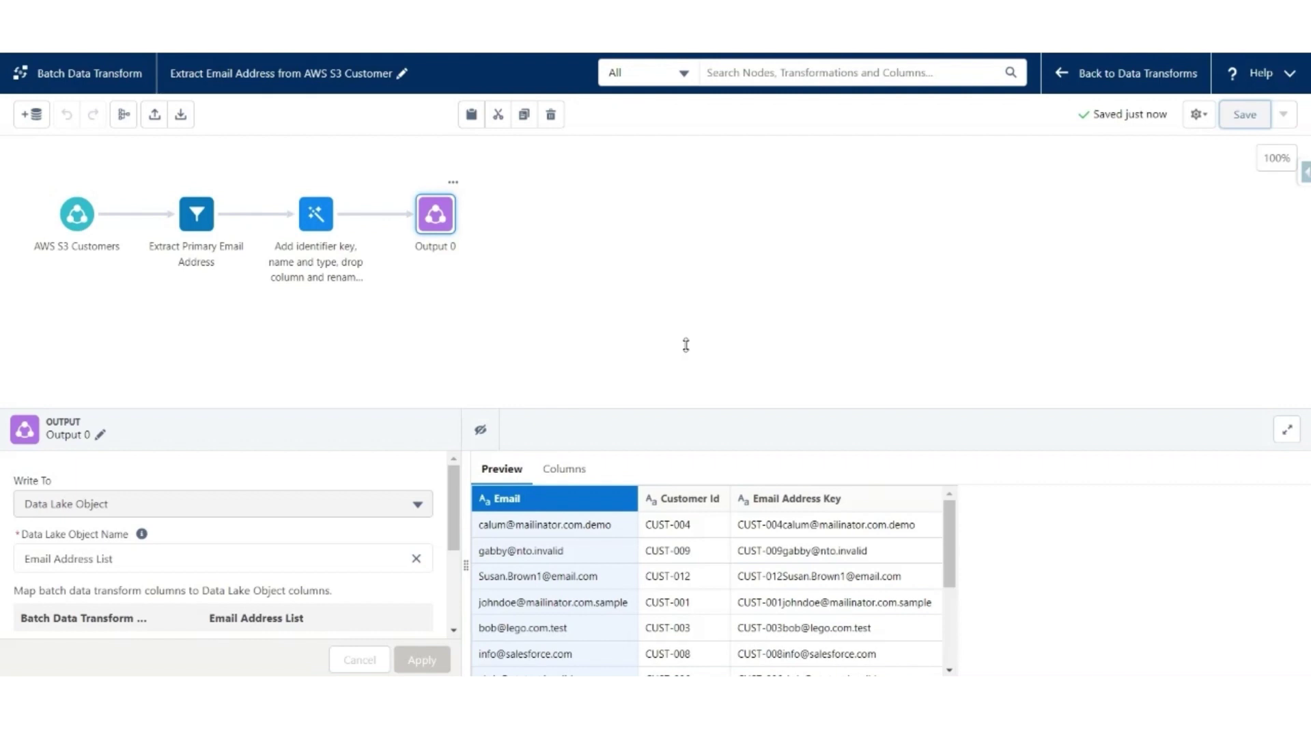
{"action": "left_click", "coordinate": [119, 293]}
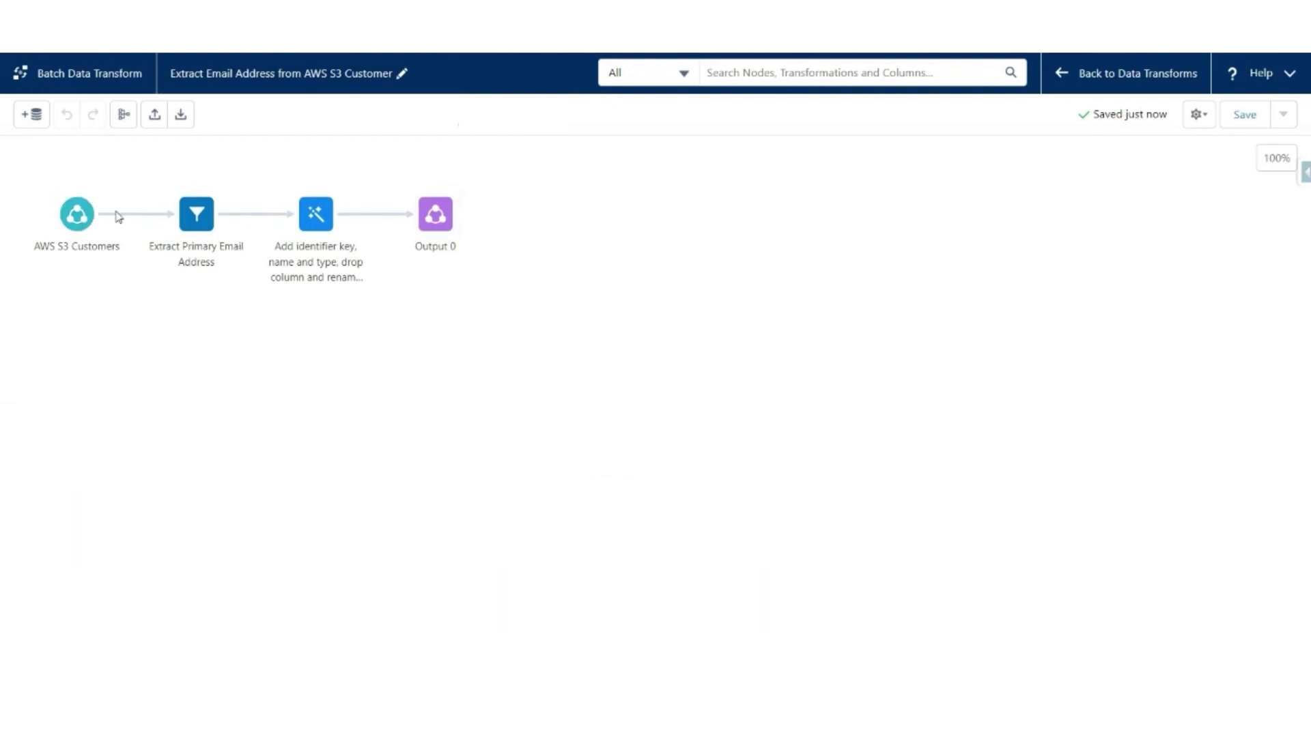
Step: Add a second Filter branch from AWS S3 Customers named 'Extract Alternate Email'
{"action": "left_click", "coordinate": [106, 215]}
{"action": "left_click", "coordinate": [64, 295]}
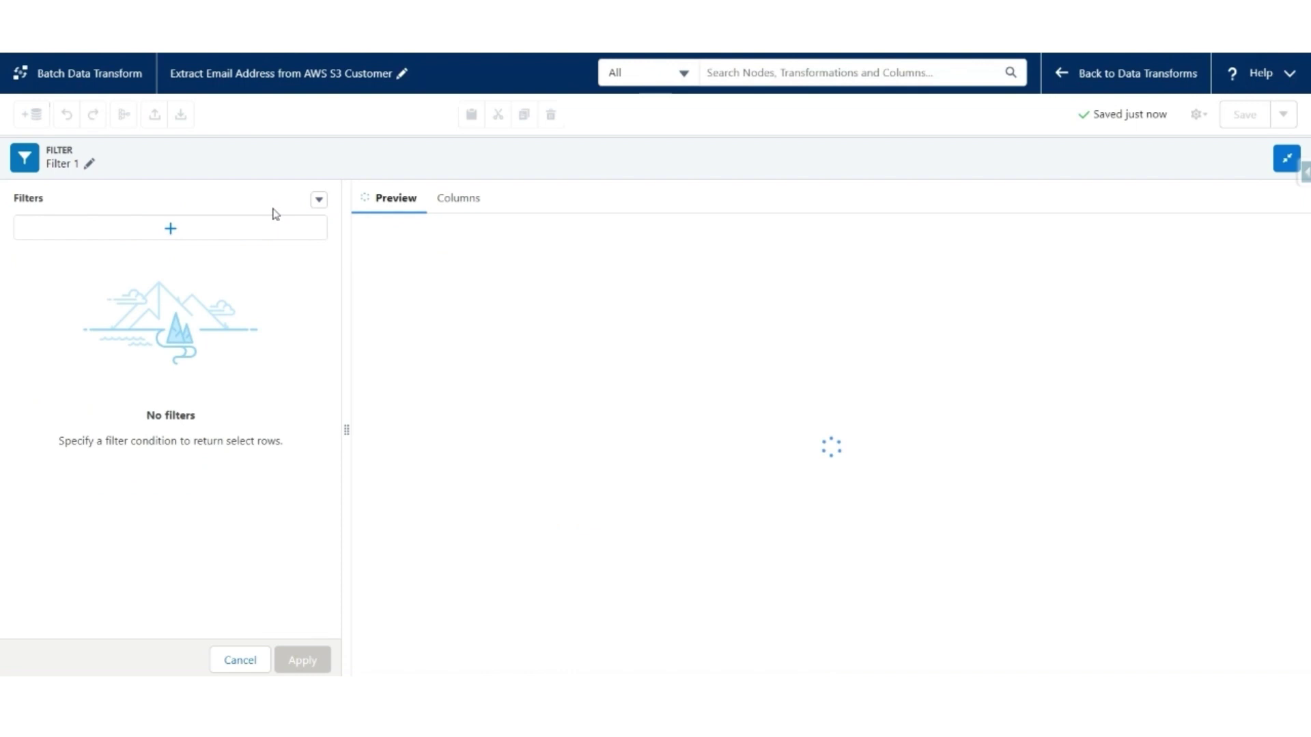
{"action": "left_click", "coordinate": [89, 164]}
{"action": "type", "text": "Extract Alternate Email"}
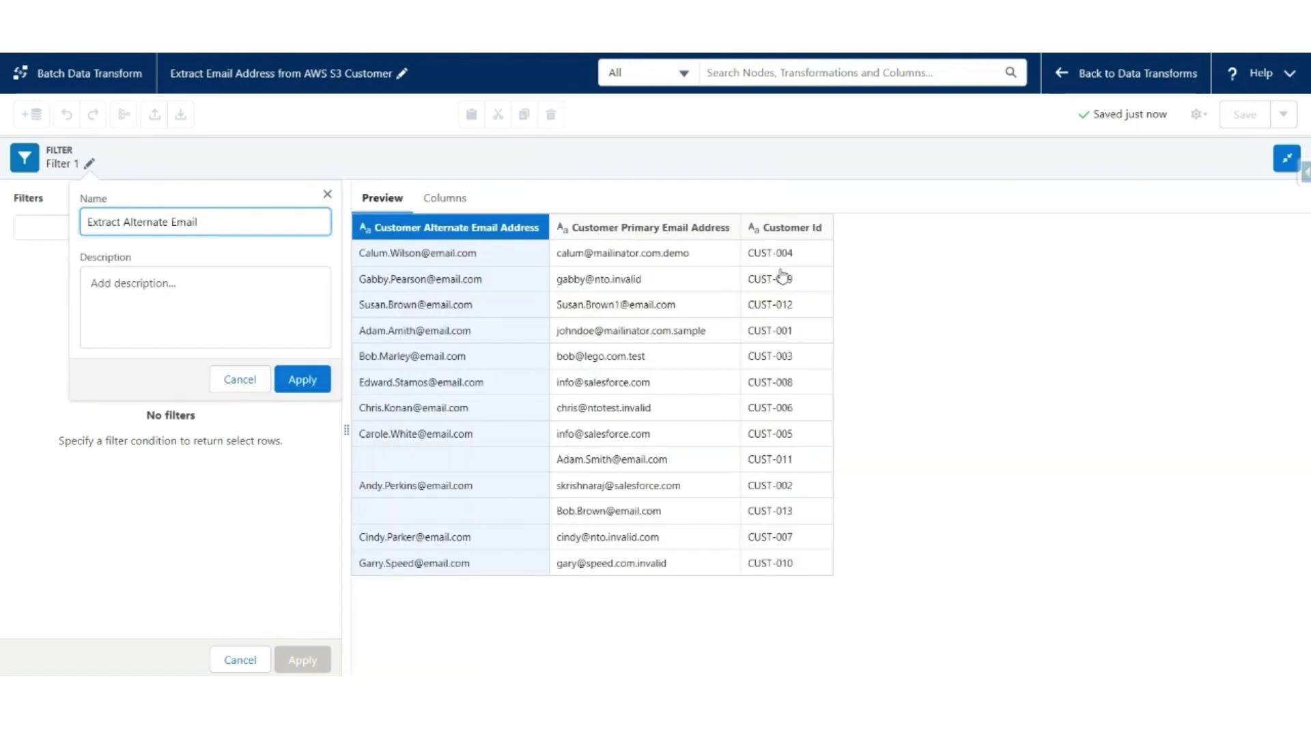
{"action": "left_click", "coordinate": [302, 379]}
Step: Apply the custom filter expression char_length(Customer_Alternate_Email_Address__c) > 0
{"action": "left_click", "coordinate": [171, 225]}
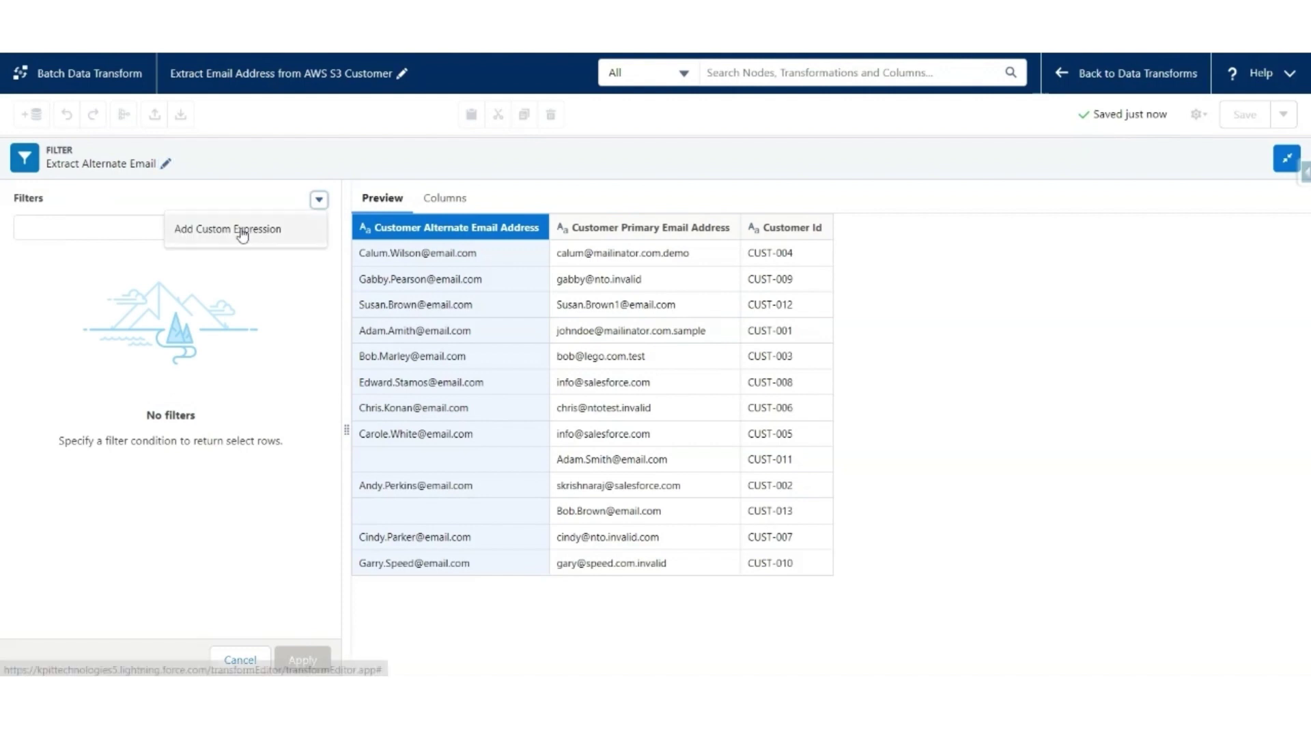
{"action": "left_click", "coordinate": [241, 232]}
{"action": "left_click", "coordinate": [106, 273]}
{"action": "type", "text": "char"}
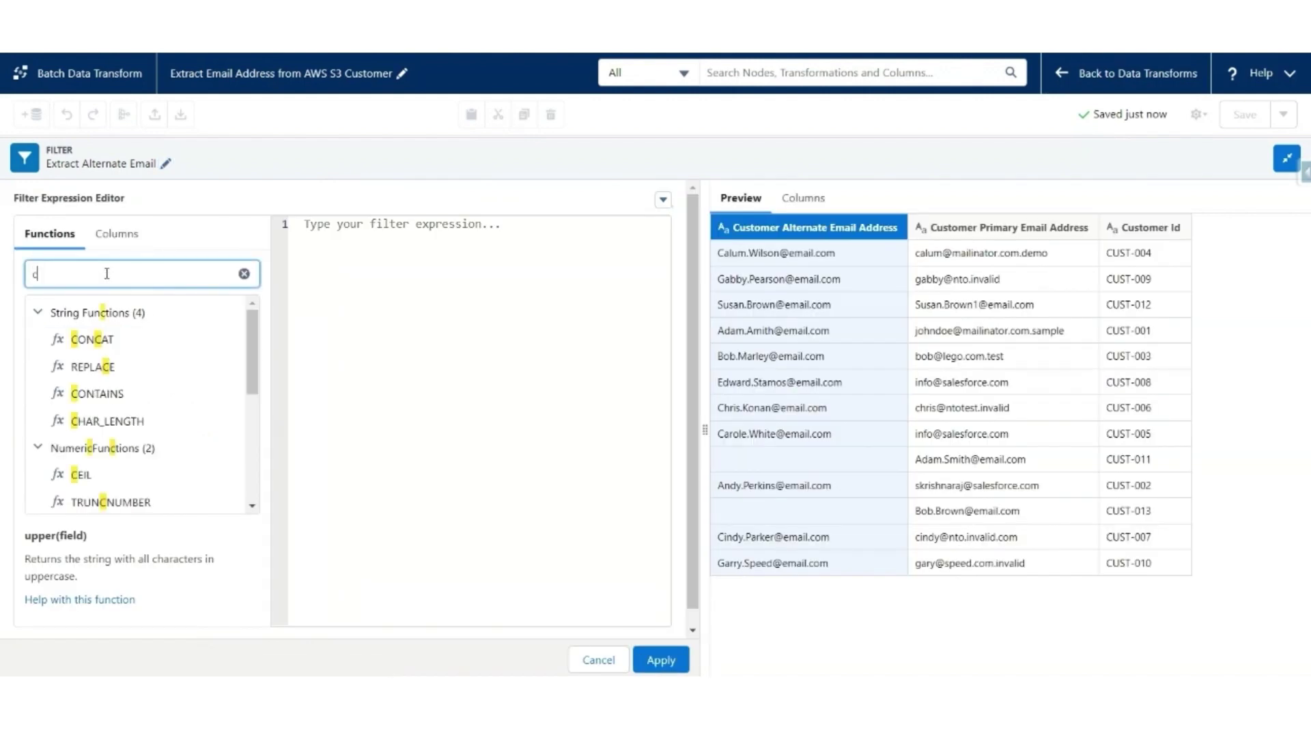
{"action": "double_click", "coordinate": [85, 339]}
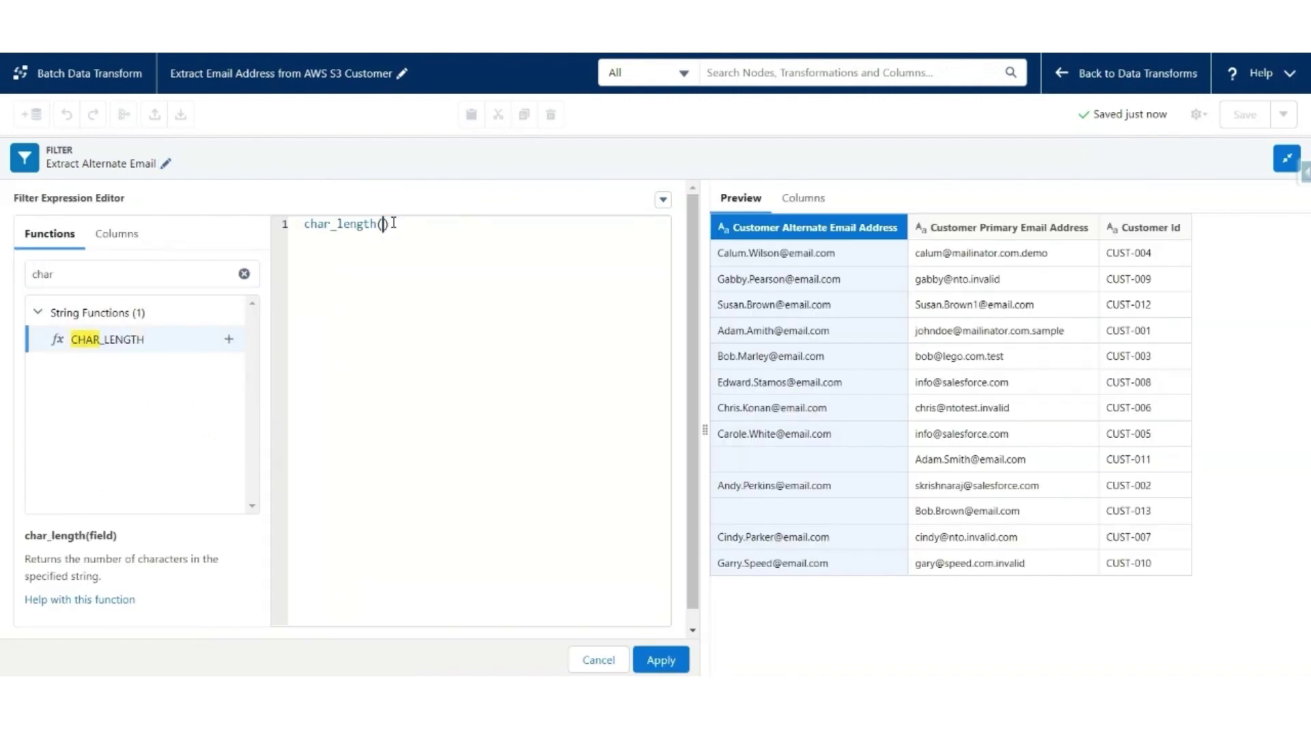
{"action": "left_click", "coordinate": [131, 244]}
{"action": "left_click", "coordinate": [229, 346]}
{"action": "type", "text": "> 0"}
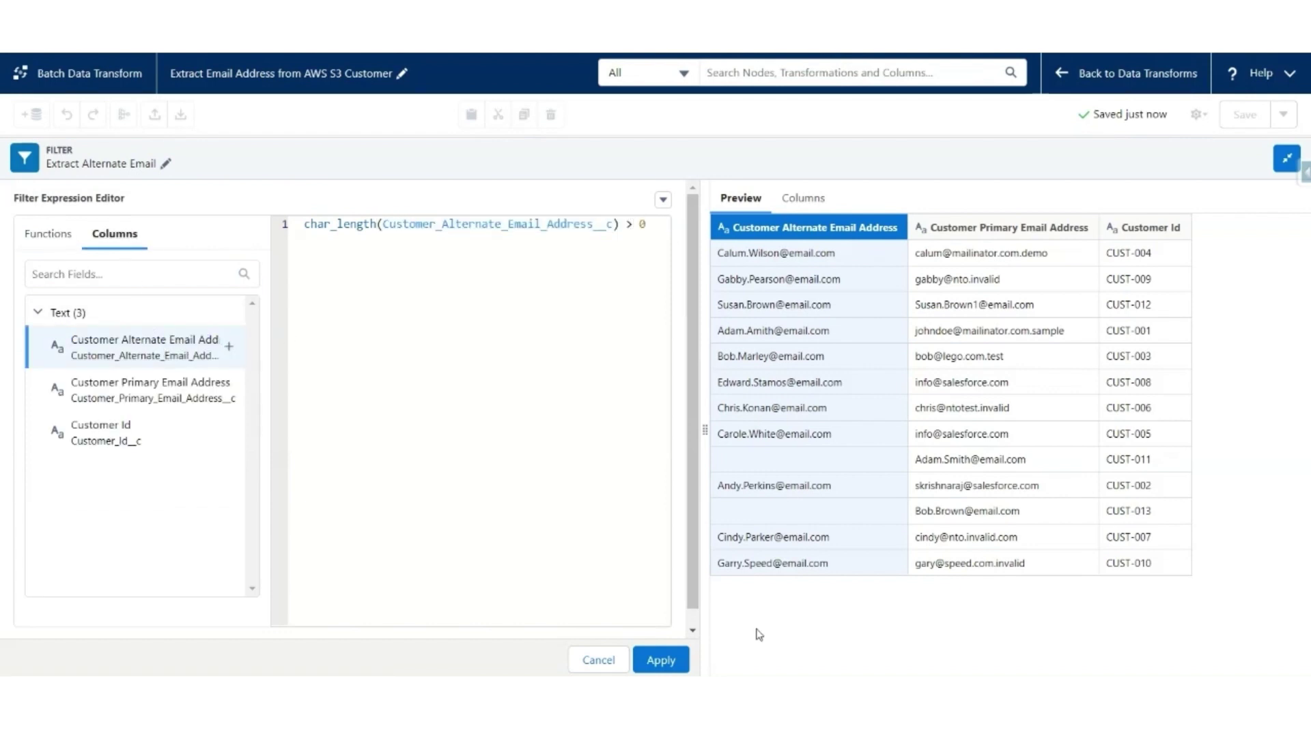
{"action": "left_click", "coordinate": [664, 658]}
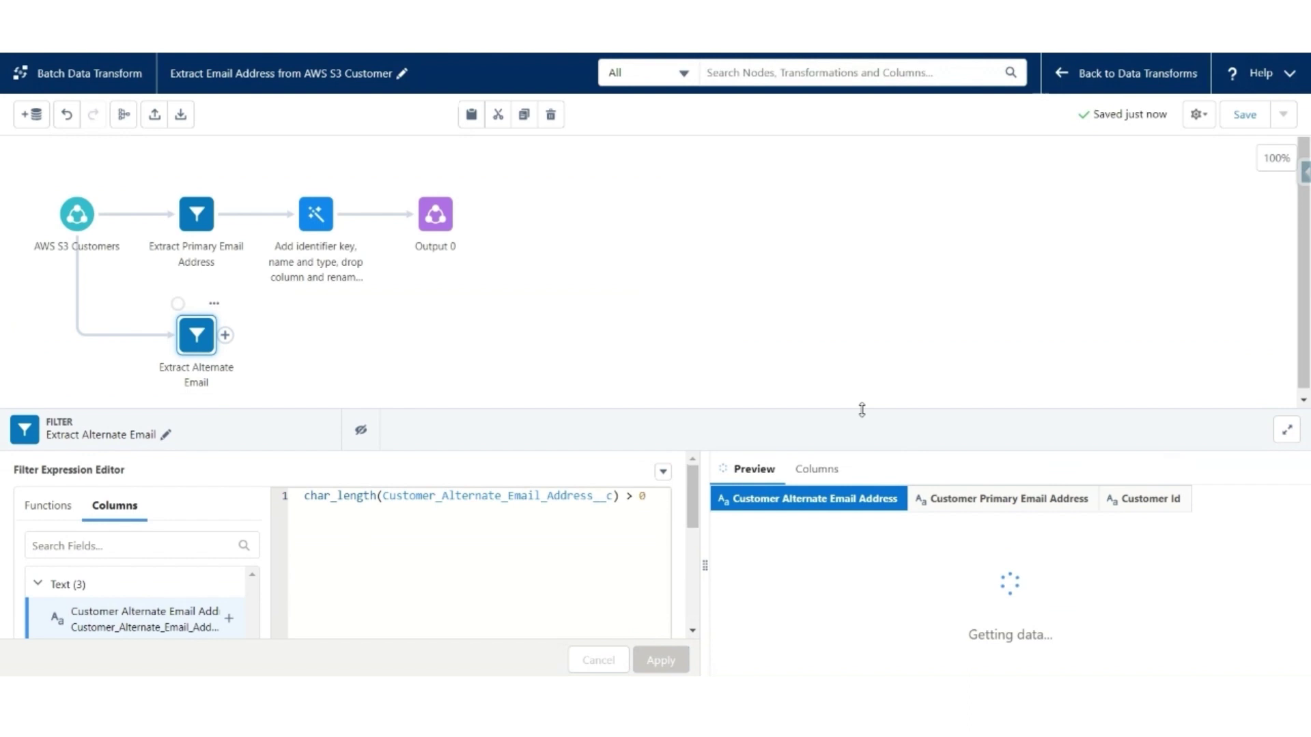
{"action": "left_click_drag", "start_coordinate": [858, 413], "coordinate": [853, 208]}
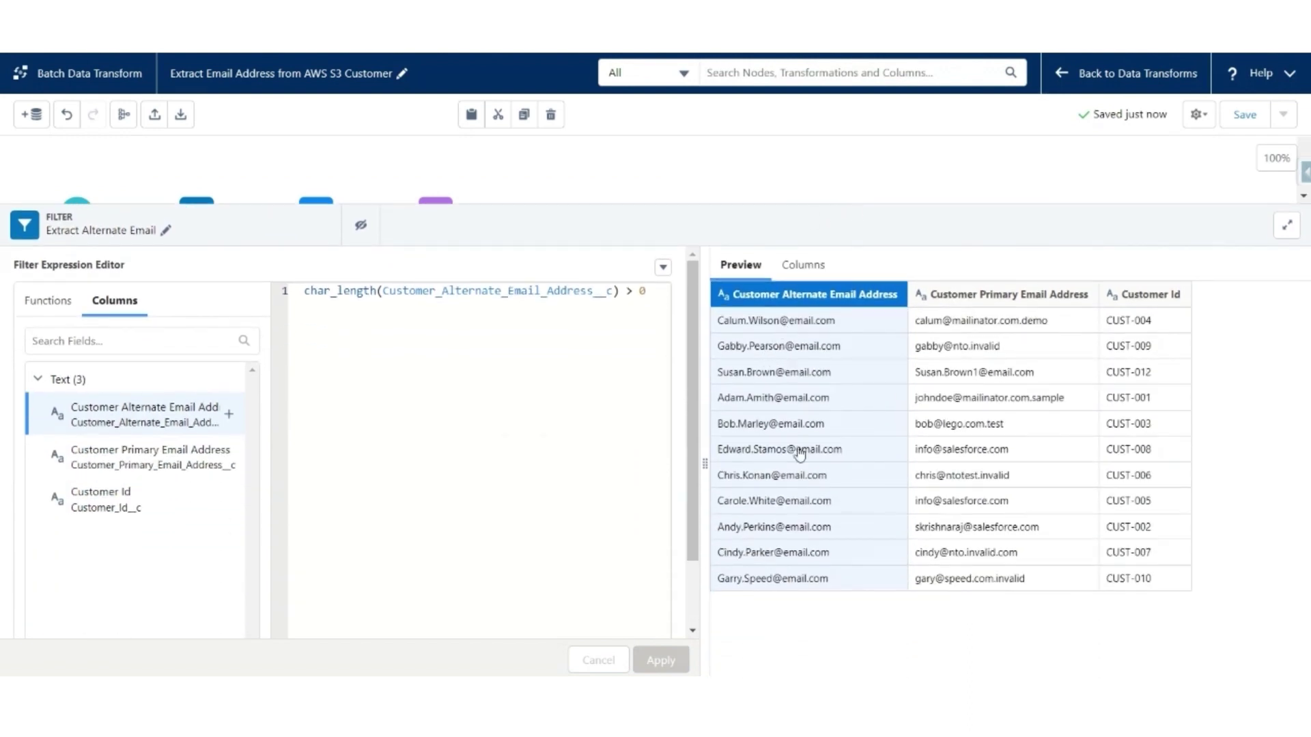
{"action": "left_click", "coordinate": [1069, 179]}
Step: Add a Transform node after the alternate filter named 'Add Identifier Key, Drop Column and Rename Column'
{"action": "left_click", "coordinate": [224, 336]}
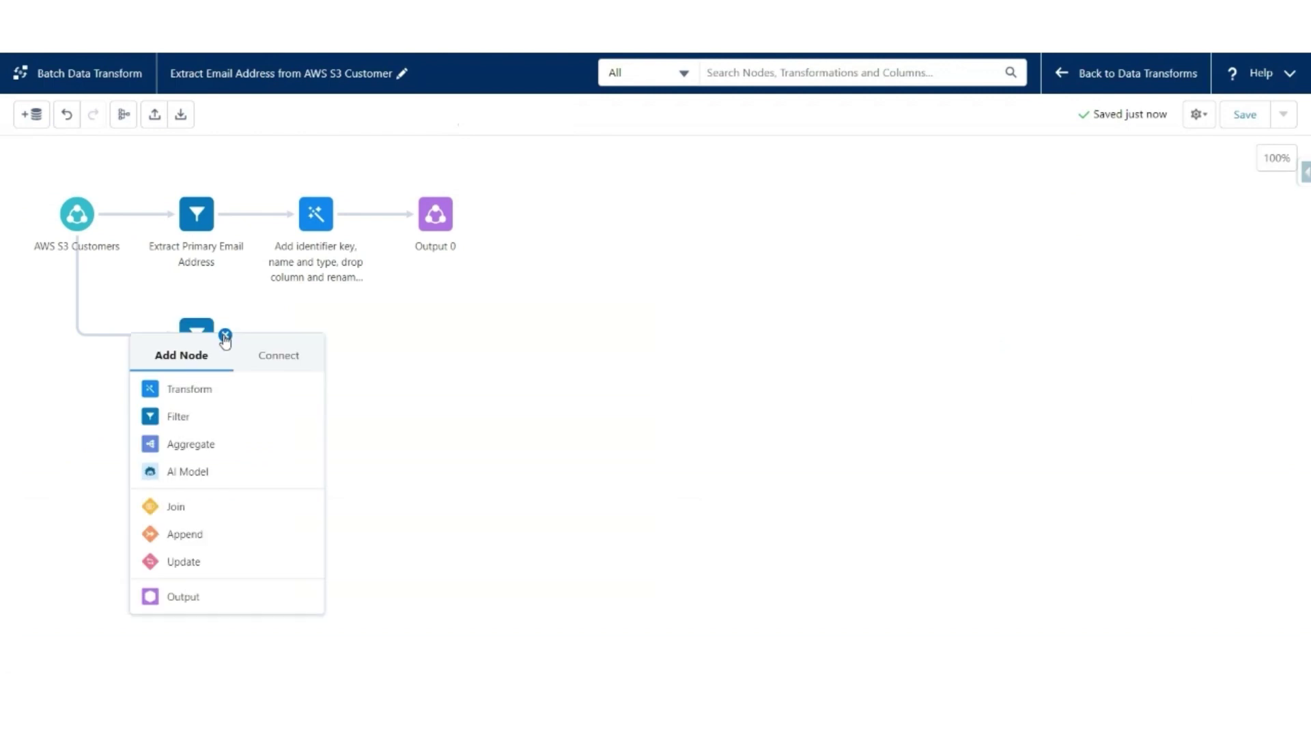
{"action": "left_click", "coordinate": [179, 388]}
{"action": "left_click", "coordinate": [113, 164]}
{"action": "type", "text": "Add"}
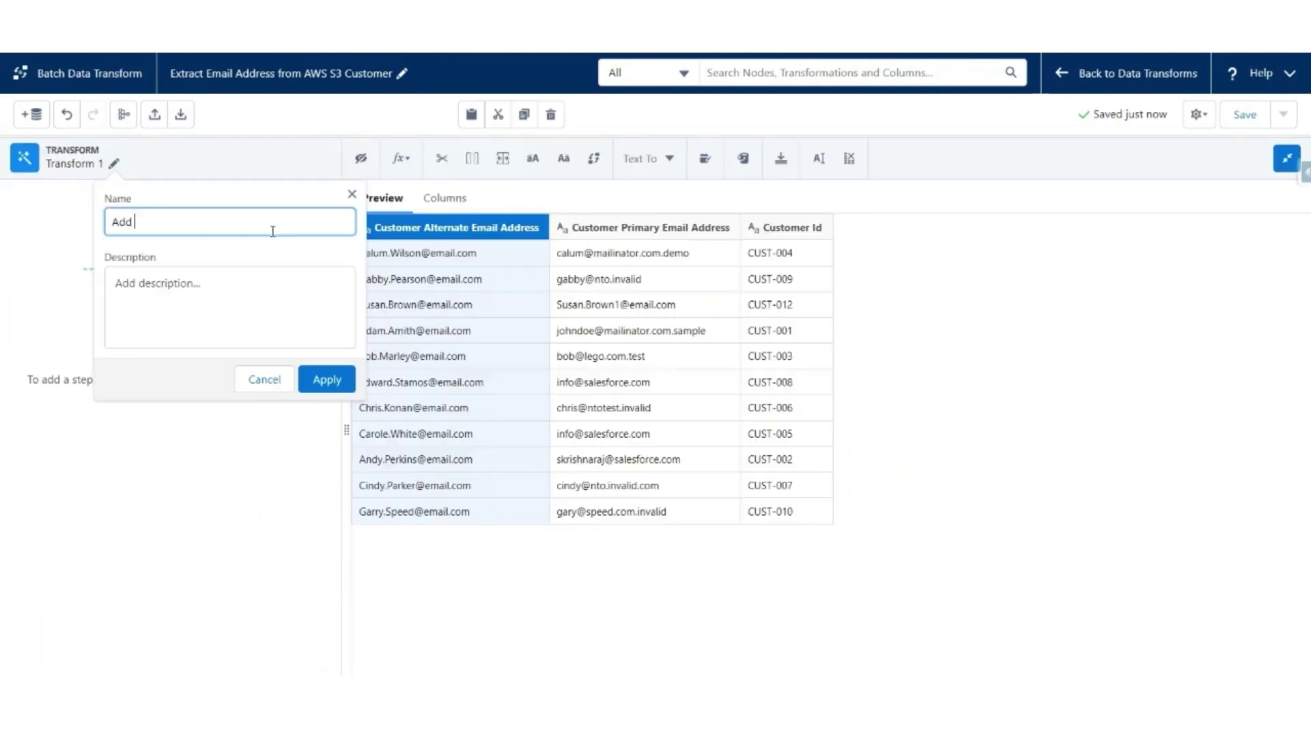
{"action": "type", "text": " Identifier Key, Drop Column and Rename Column"}
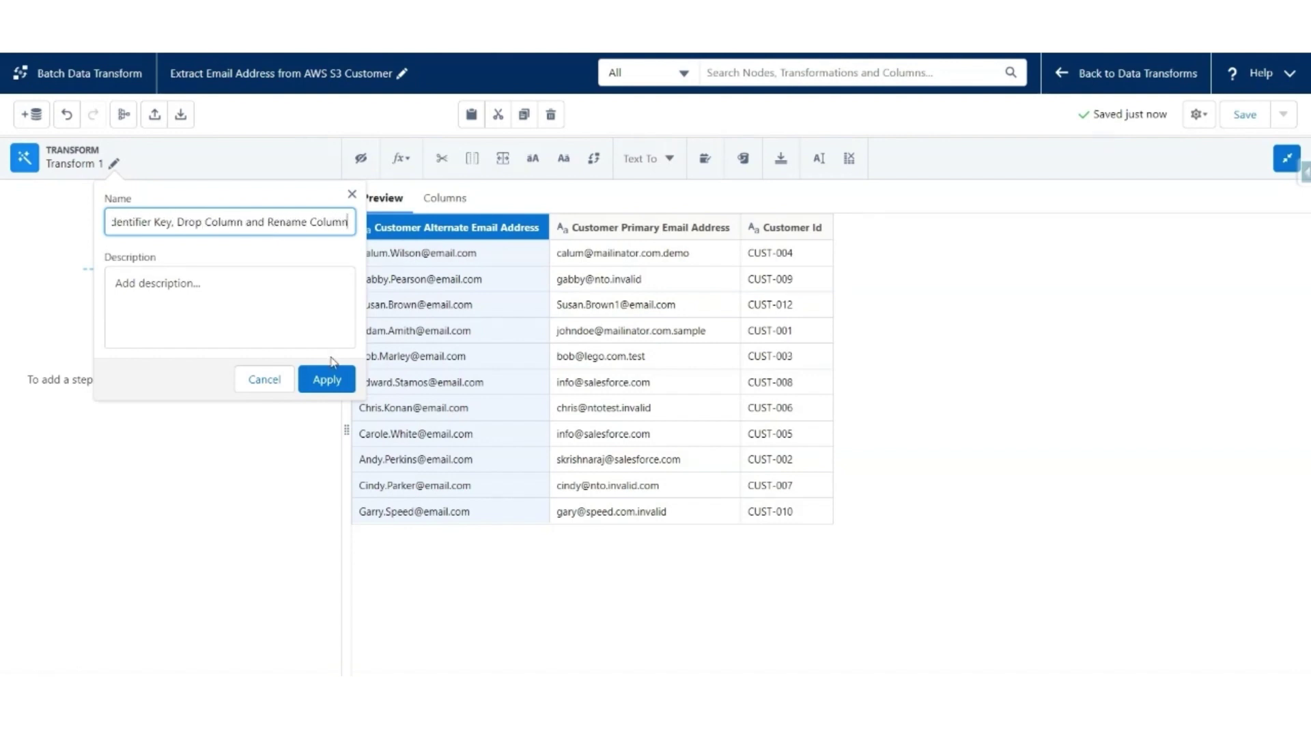
{"action": "left_click", "coordinate": [327, 378]}
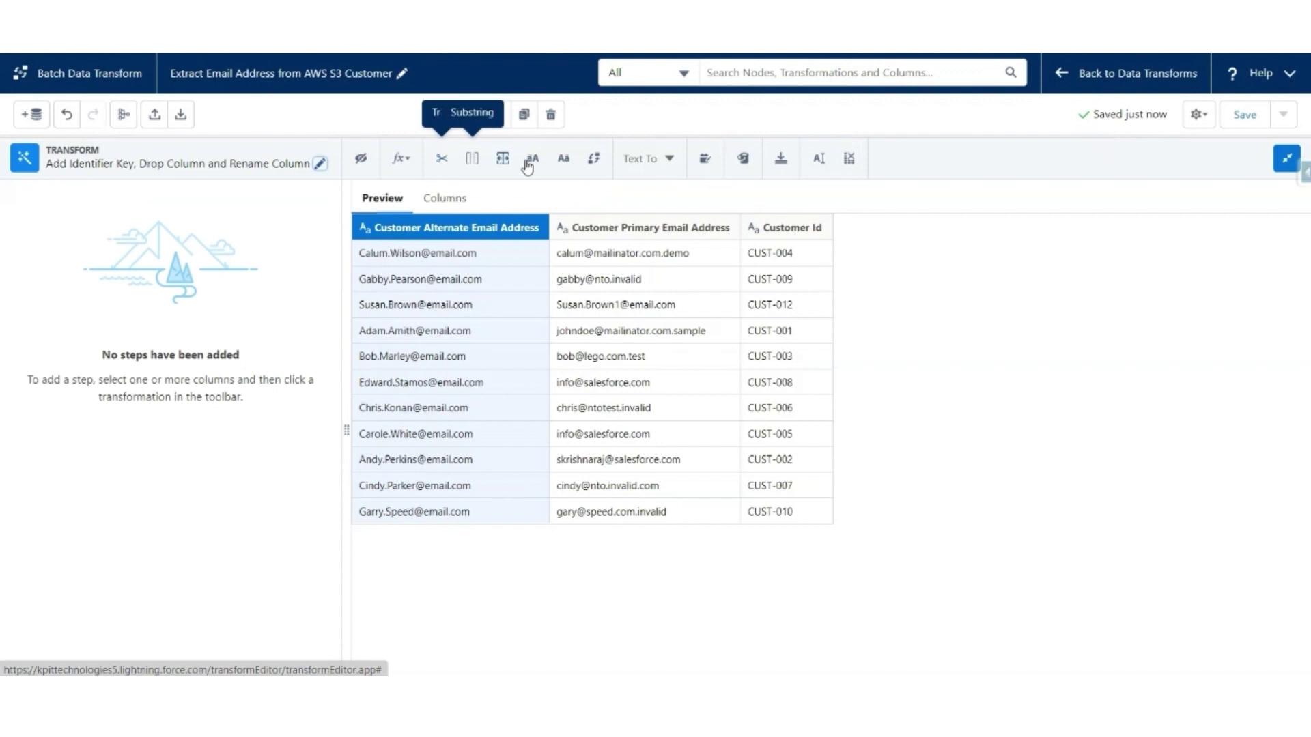
Step: Drop the Customer Primary Email Address column in a step named 'Drop Primary Email Address'
{"action": "left_click", "coordinate": [620, 231]}
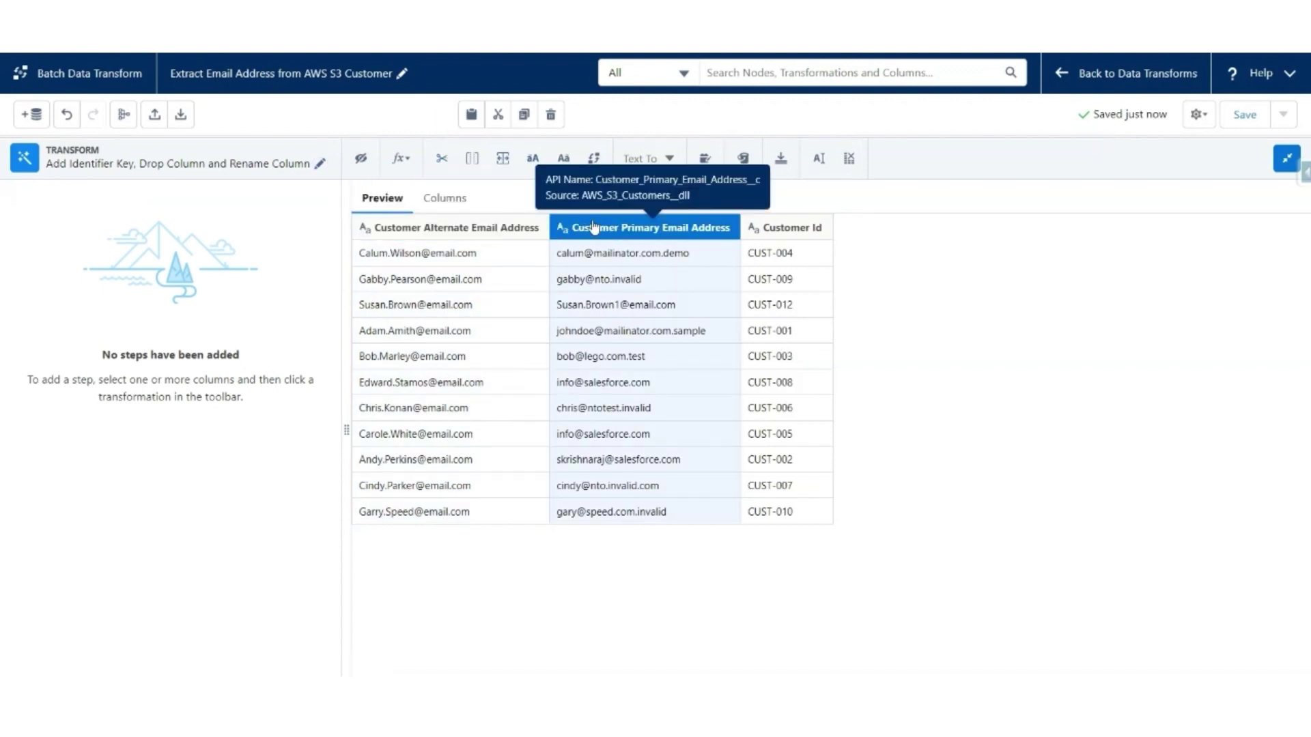
{"action": "left_click", "coordinate": [847, 163]}
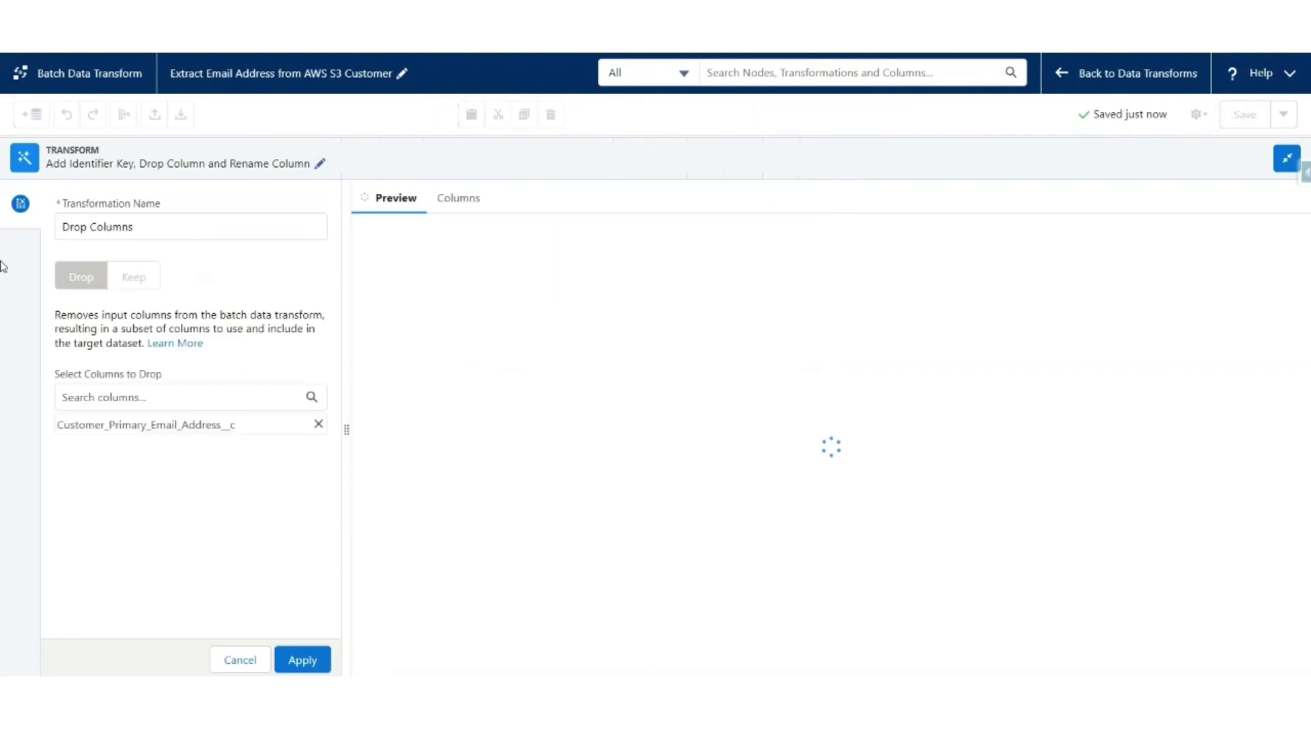
{"action": "double_click", "coordinate": [121, 226]}
{"action": "type", "text": "P"}
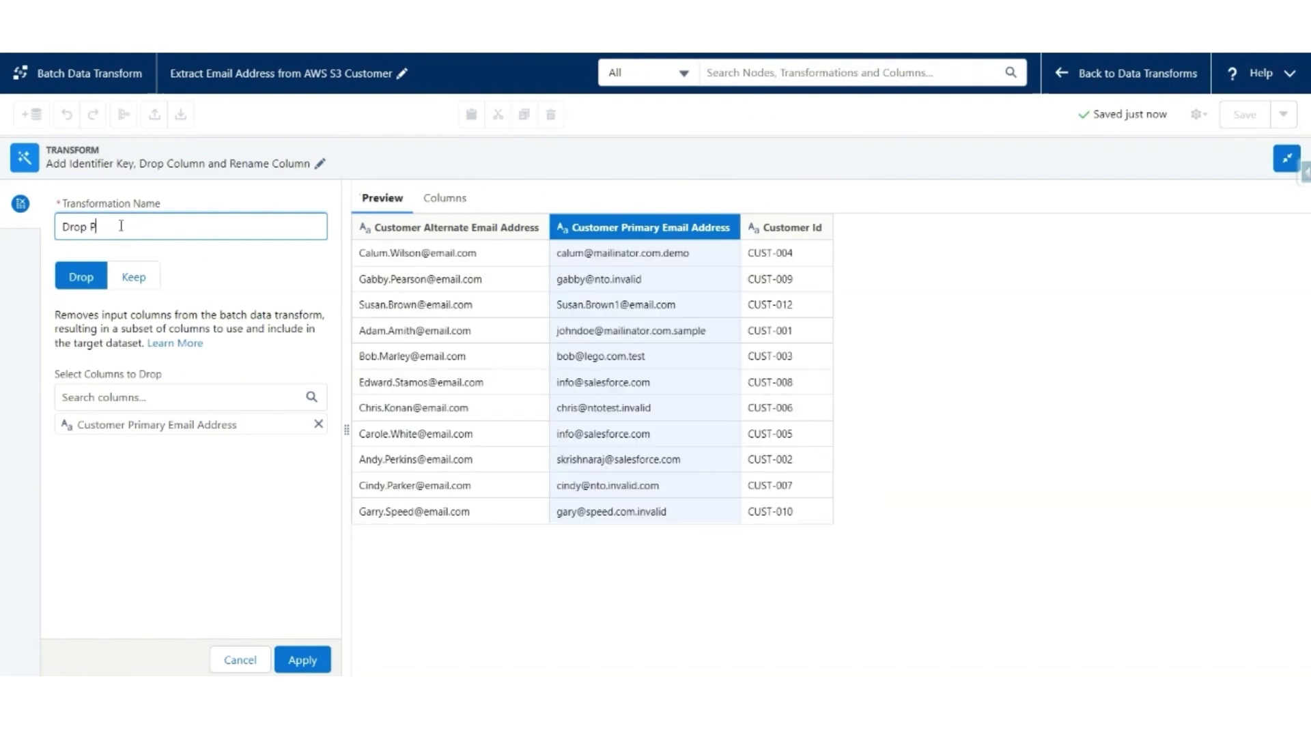
{"action": "type", "text": "rimary Email Address"}
{"action": "left_click", "coordinate": [318, 660]}
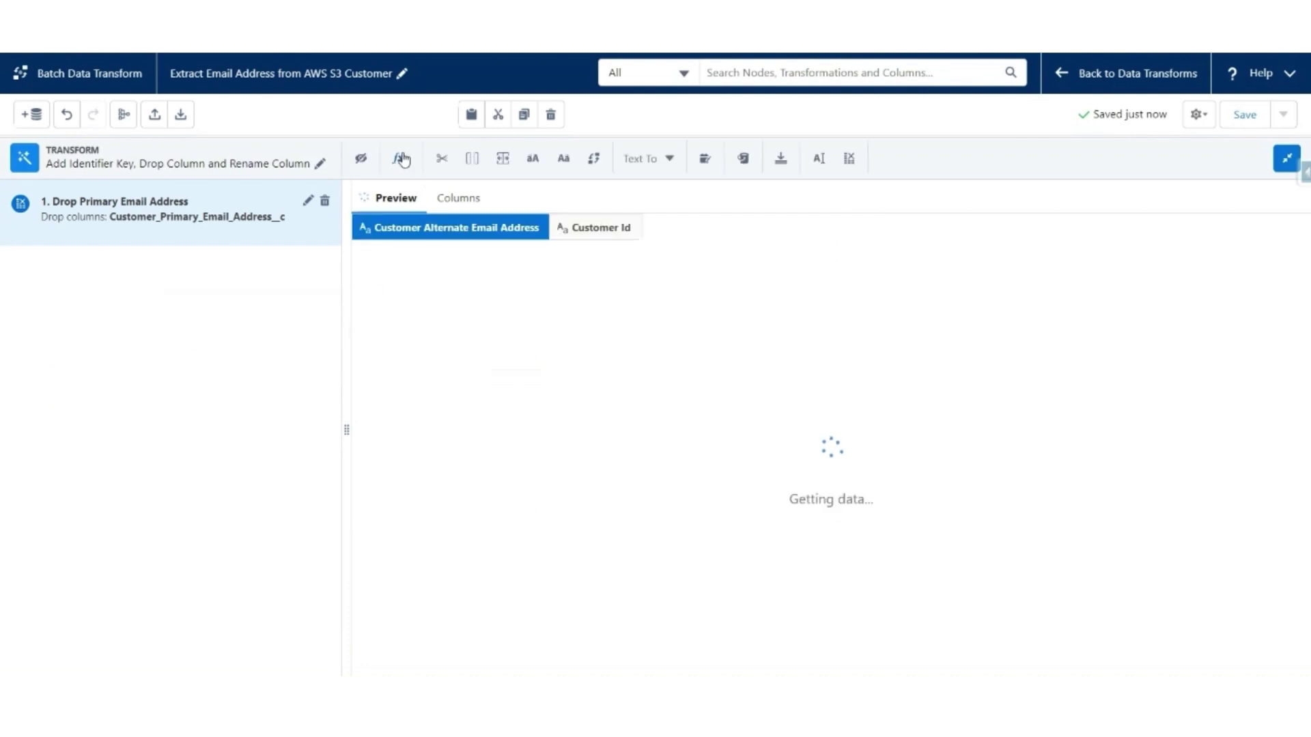
Step: Create a custom formula step 'Add Key' with concat(Customer_Id__c, Customer_Alternate_Email_Address__c)
{"action": "left_click", "coordinate": [401, 159]}
{"action": "left_click", "coordinate": [421, 265]}
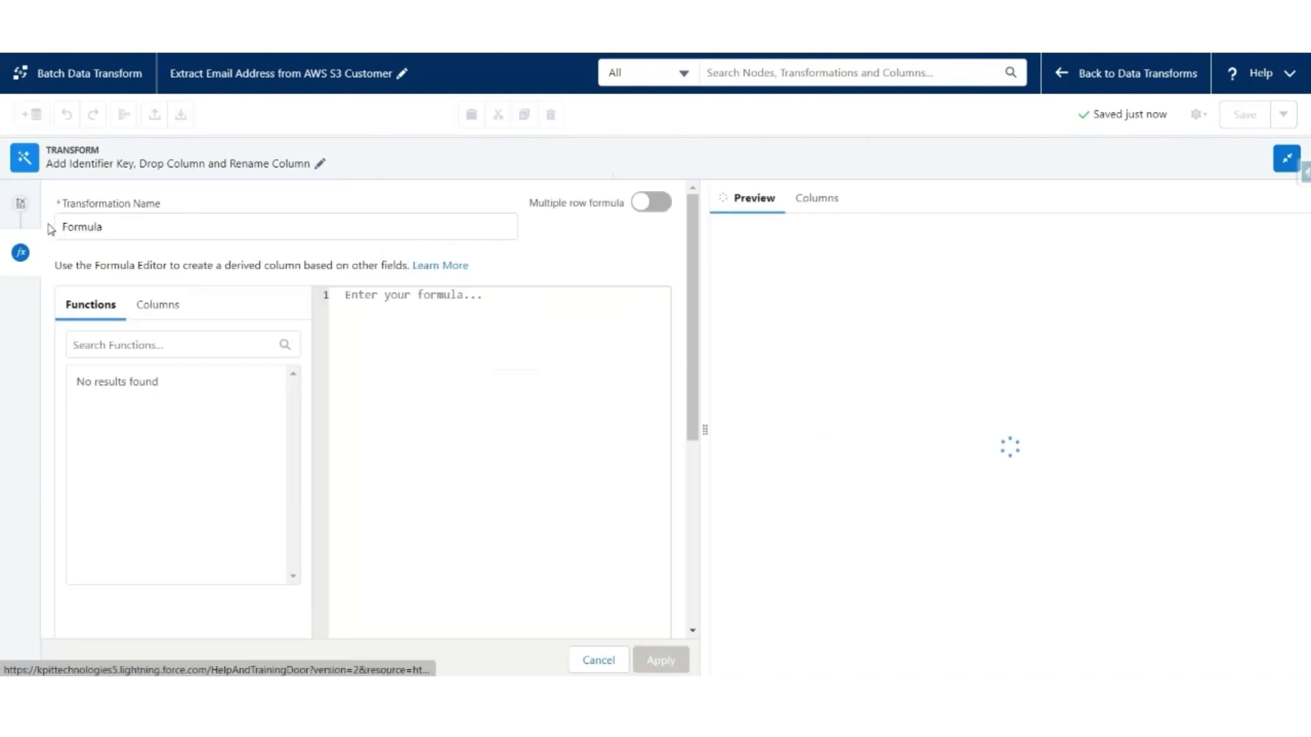
{"action": "left_click", "coordinate": [85, 226]}
{"action": "double_click", "coordinate": [85, 225]}
{"action": "type", "text": "Add Key"}
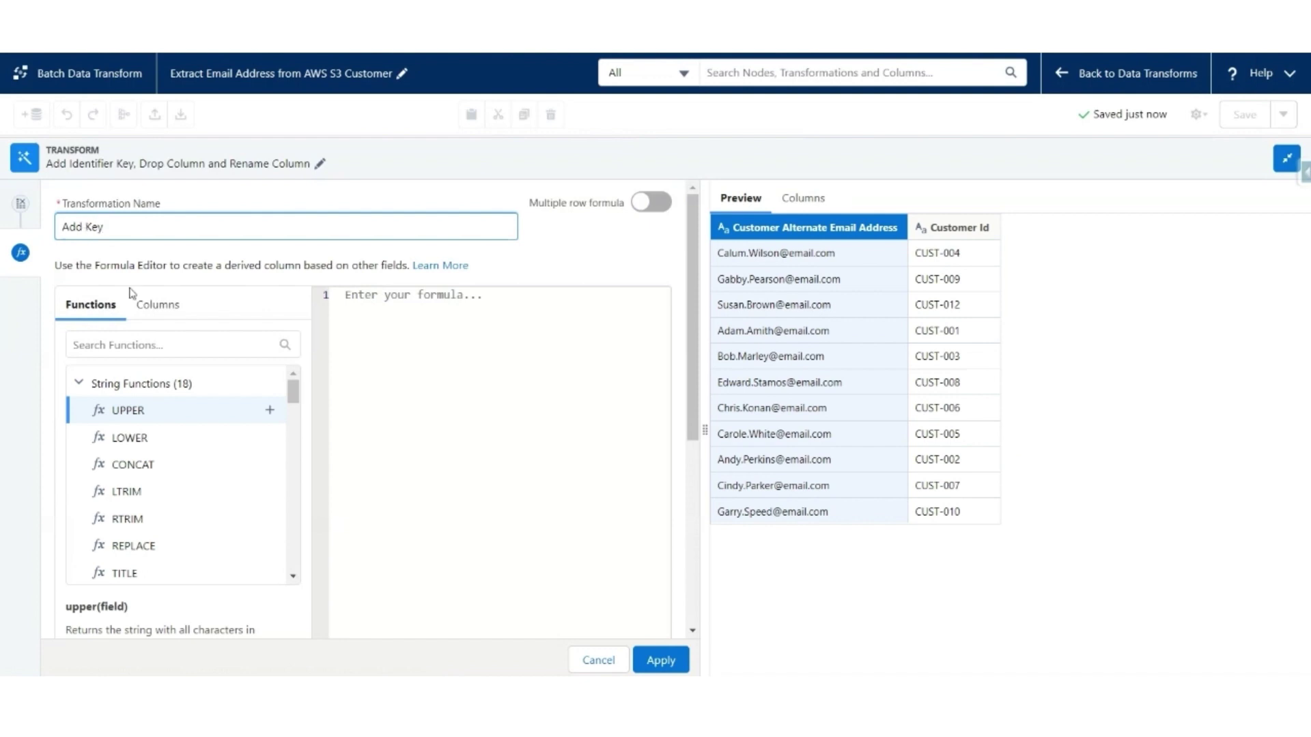
{"action": "left_click", "coordinate": [155, 345]}
{"action": "type", "text": "conca"}
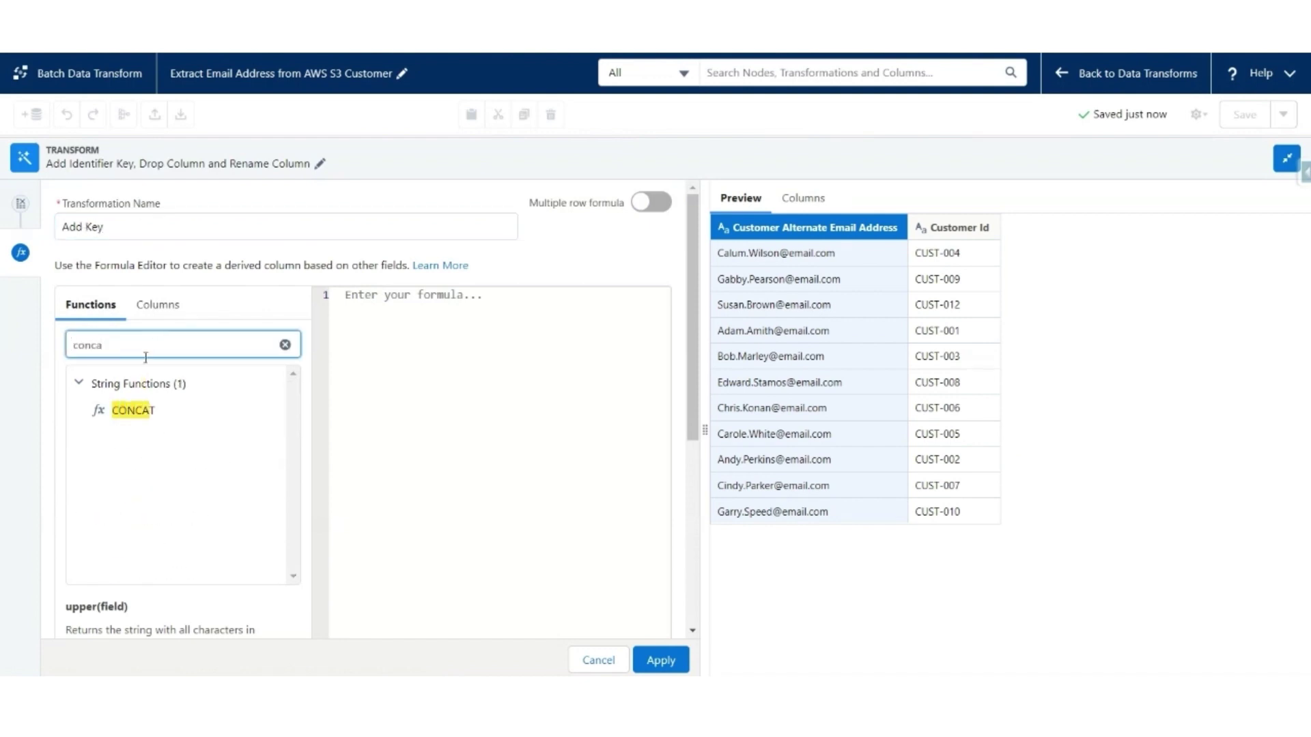
{"action": "left_click", "coordinate": [271, 409]}
{"action": "double_click", "coordinate": [417, 295]}
{"action": "left_click", "coordinate": [157, 304]}
{"action": "left_click", "coordinate": [270, 460]}
{"action": "left_click", "coordinate": [270, 417]}
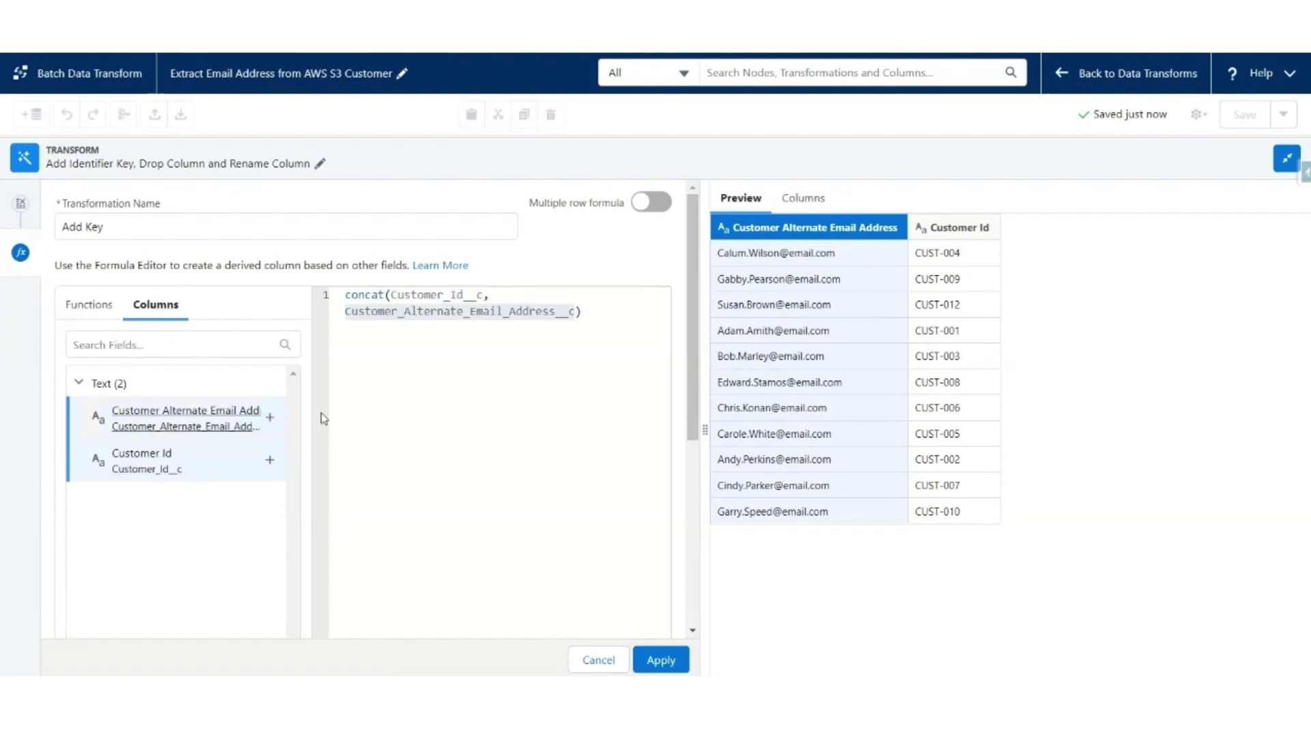
{"action": "left_click_drag", "start_coordinate": [692, 314], "coordinate": [692, 496]}
Step: Set output type Text, label 'Email Address Key', API name Email_Address_Key__c, and apply
{"action": "left_click", "coordinate": [300, 413]}
{"action": "left_click", "coordinate": [123, 451]}
{"action": "triple_click", "coordinate": [279, 599]}
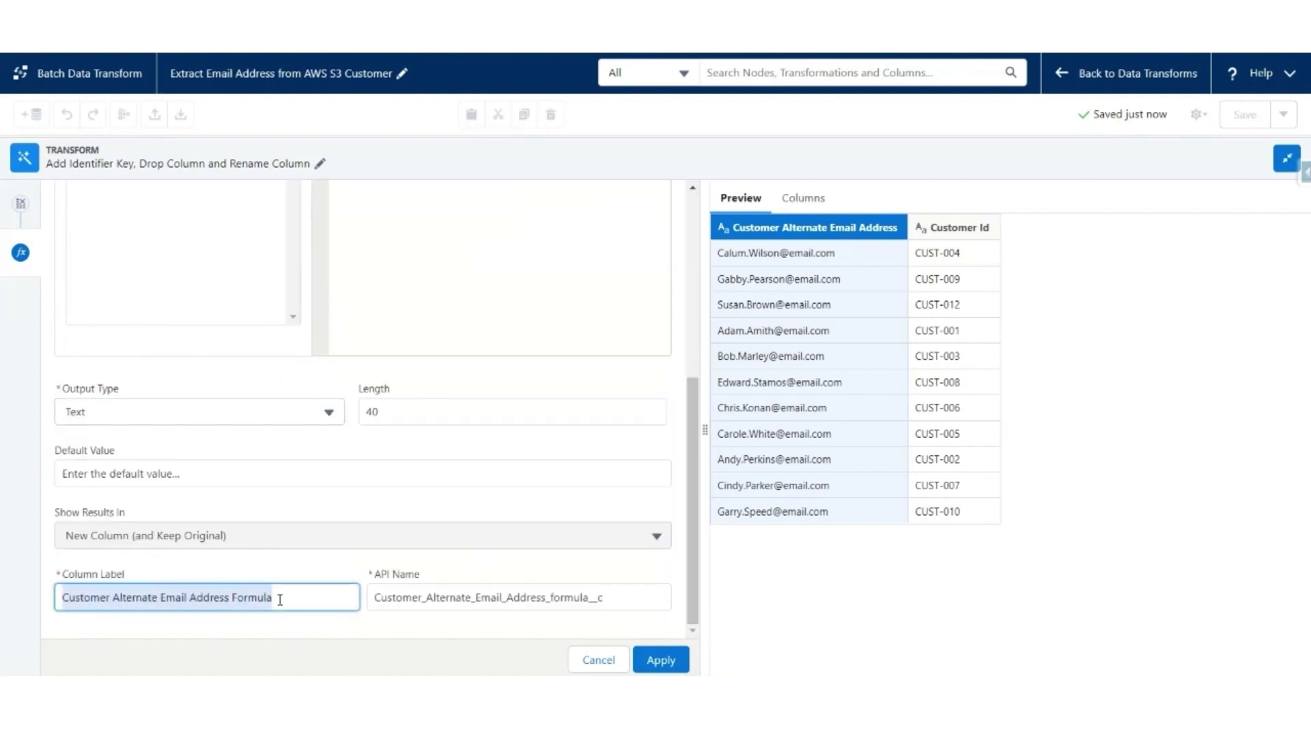
{"action": "type", "text": "Email Add"}
{"action": "key", "text": "Tab"}
{"action": "type", "text": "Email_Addre"}
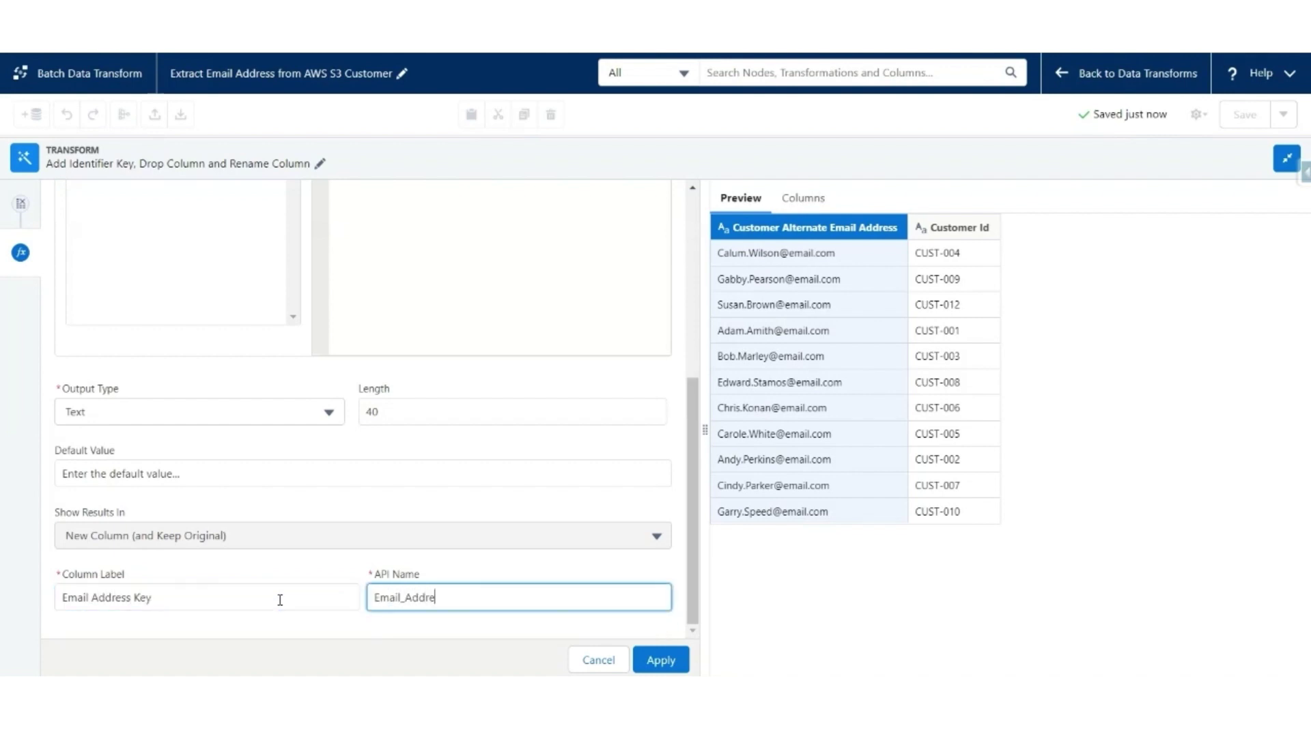
{"action": "type", "text": "ss_Key__c"}
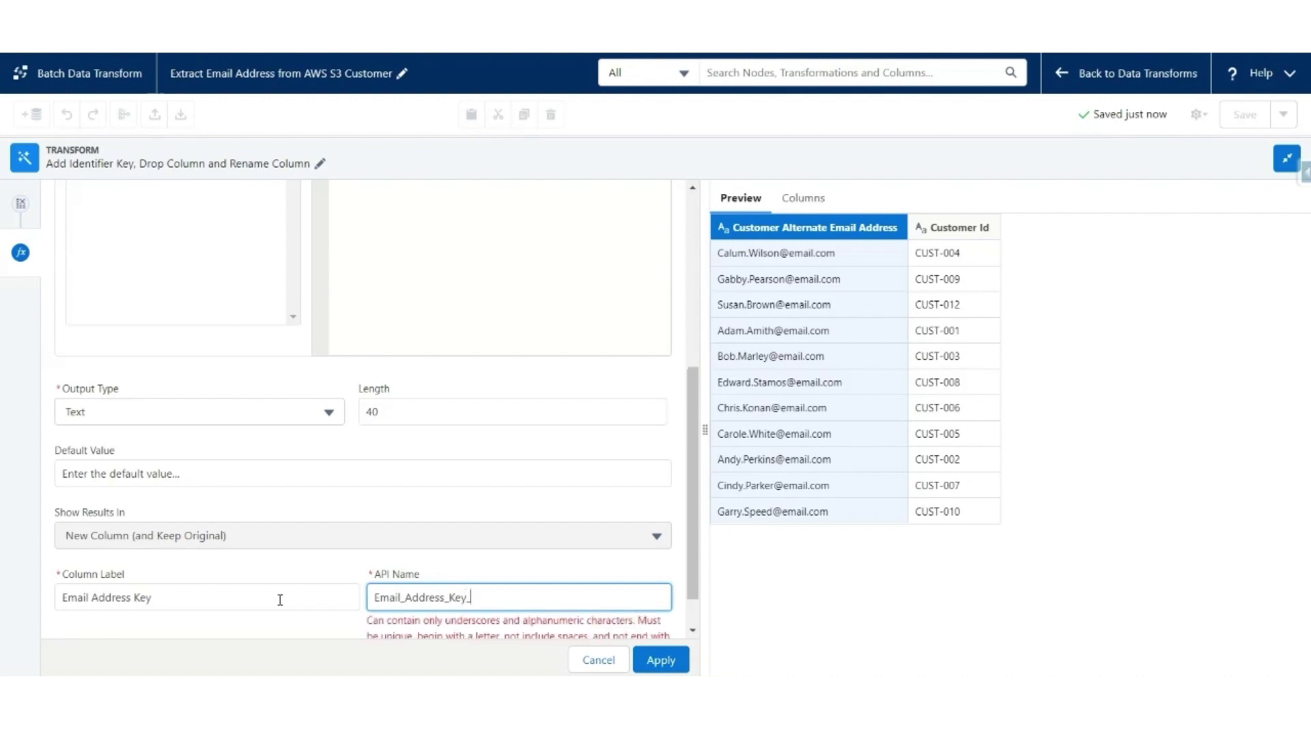
{"action": "left_click", "coordinate": [666, 668]}
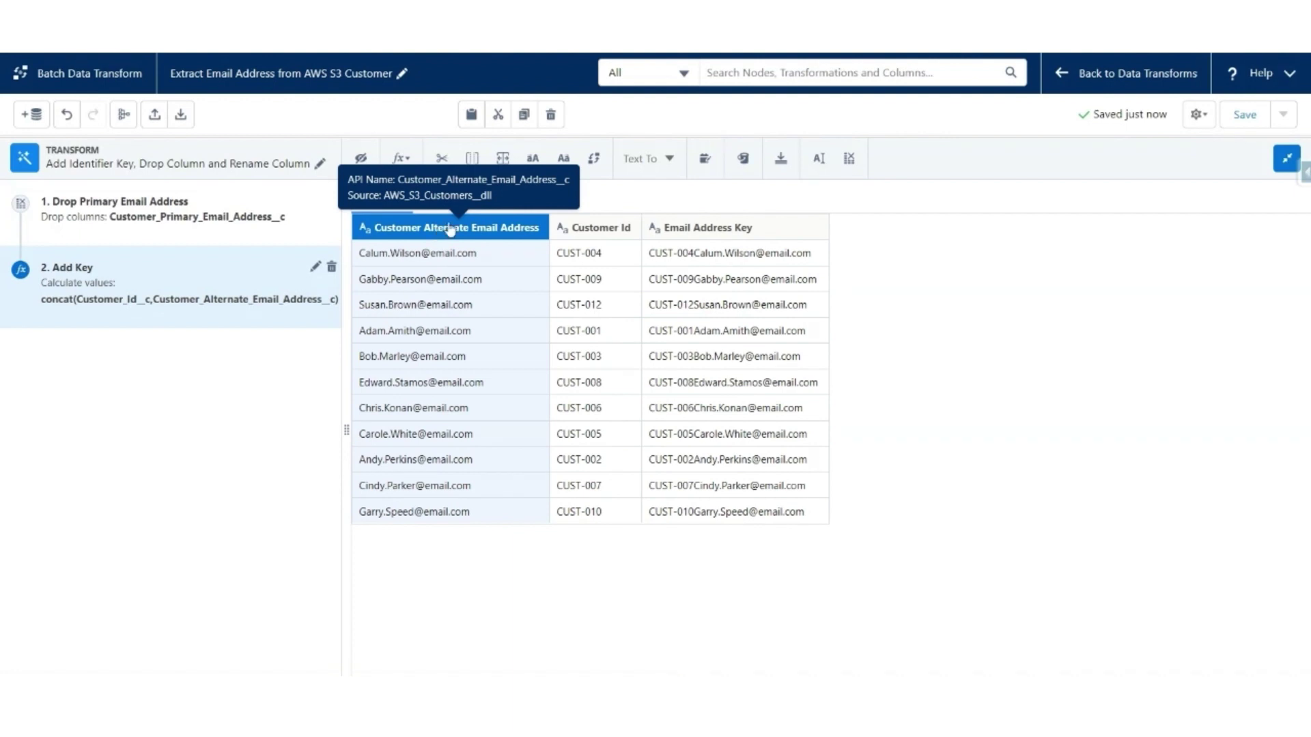
Step: Add a 'Rename to Email Address' step labelling the alternate email column 'Email Address', then save the transform
{"action": "left_click", "coordinate": [819, 160]}
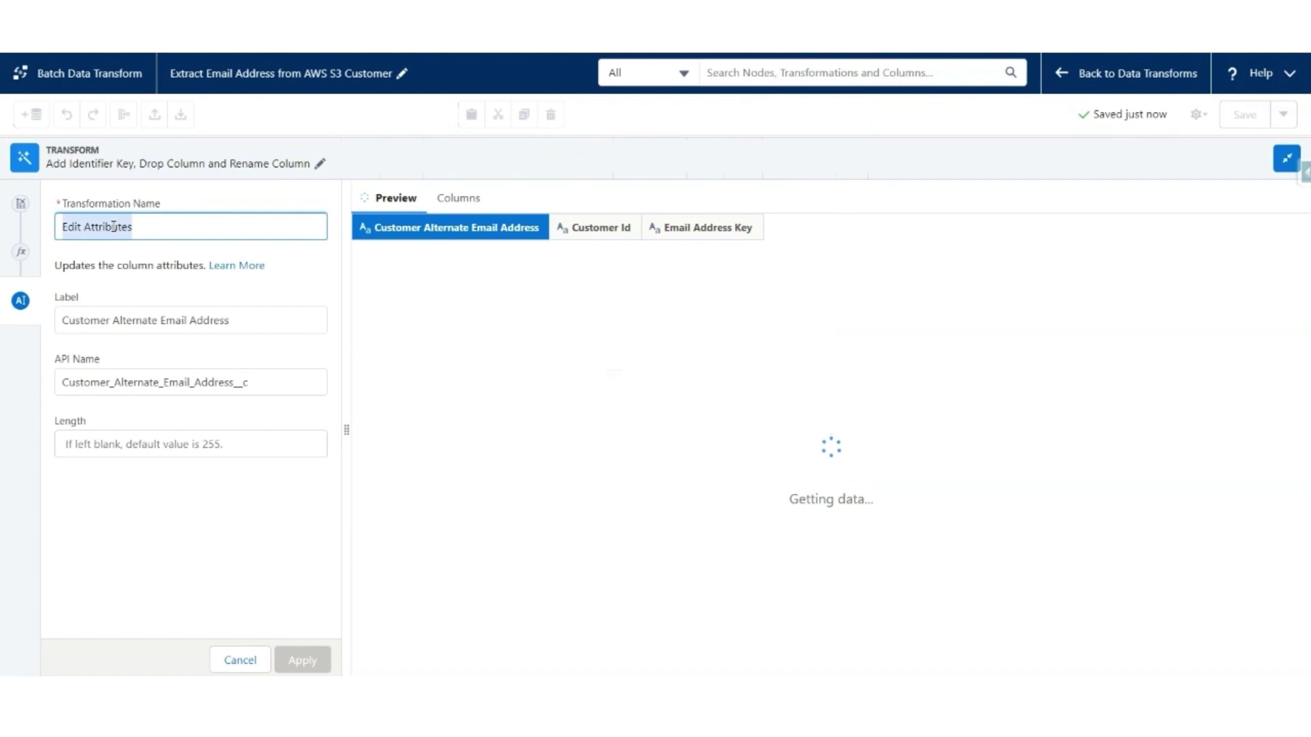
{"action": "type", "text": "Rename to Email Address"}
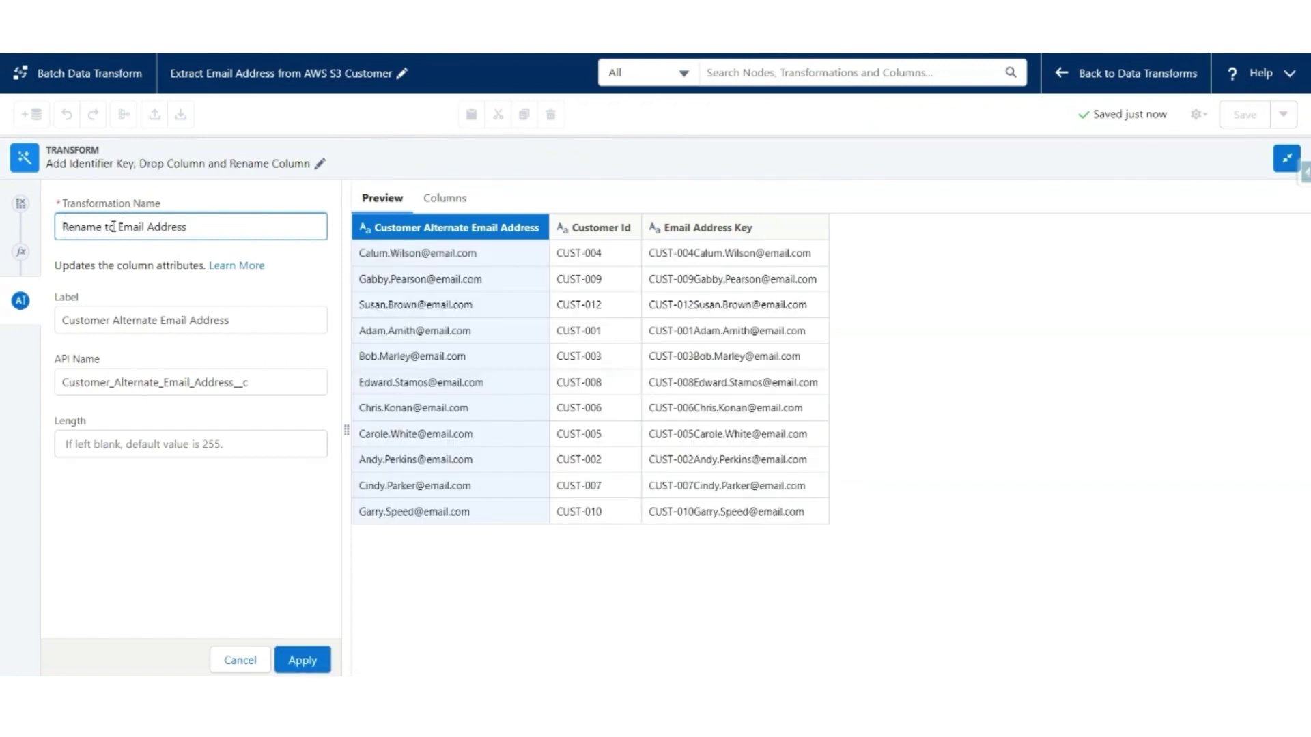
{"action": "triple_click", "coordinate": [245, 324]}
{"action": "type", "text": "Email A"}
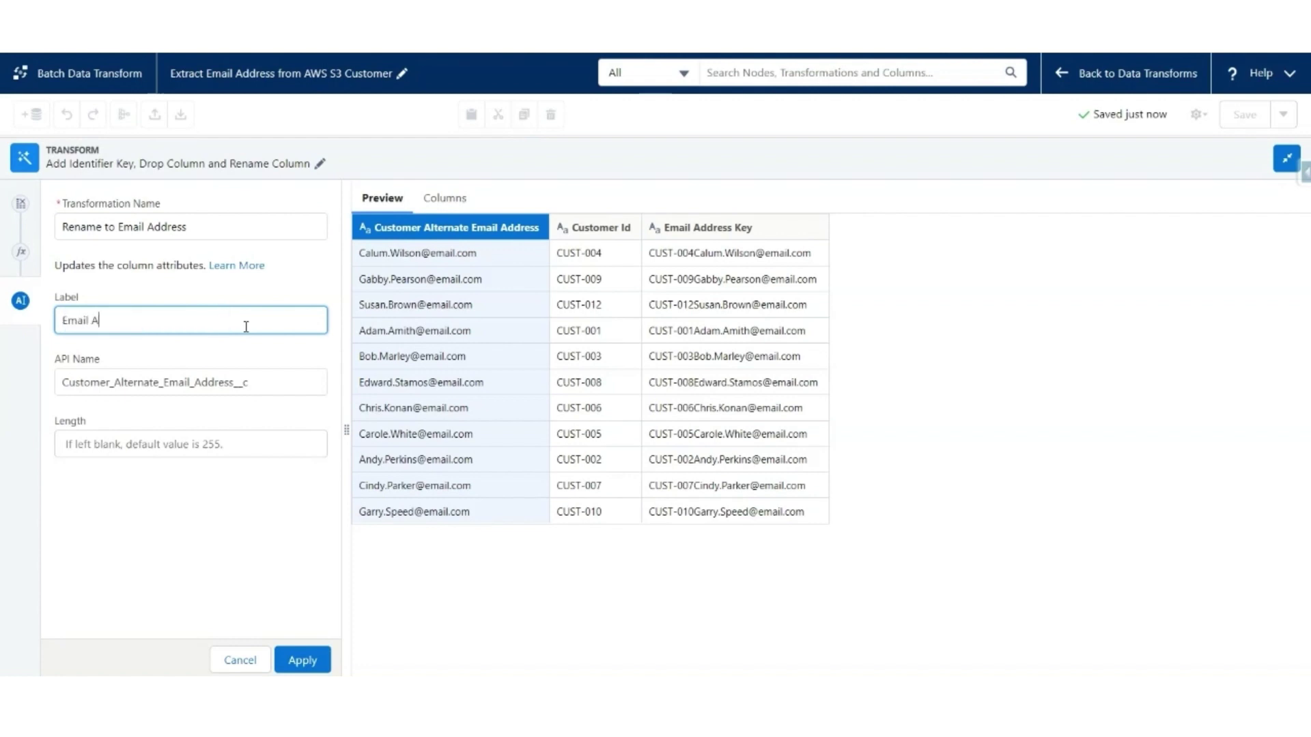
{"action": "type", "text": "ddress"}
{"action": "key", "text": "Tab"}
{"action": "left_click", "coordinate": [302, 660]}
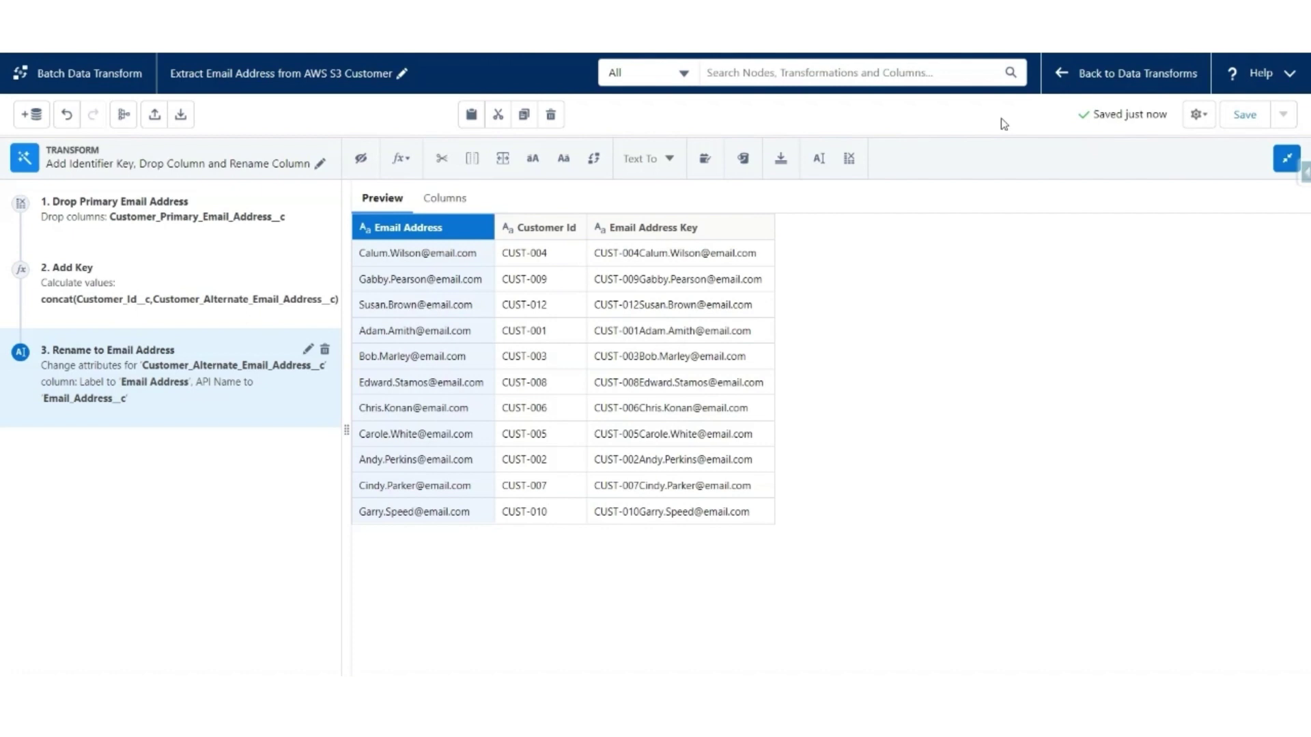
{"action": "left_click", "coordinate": [1245, 114]}
{"action": "left_click", "coordinate": [1287, 159]}
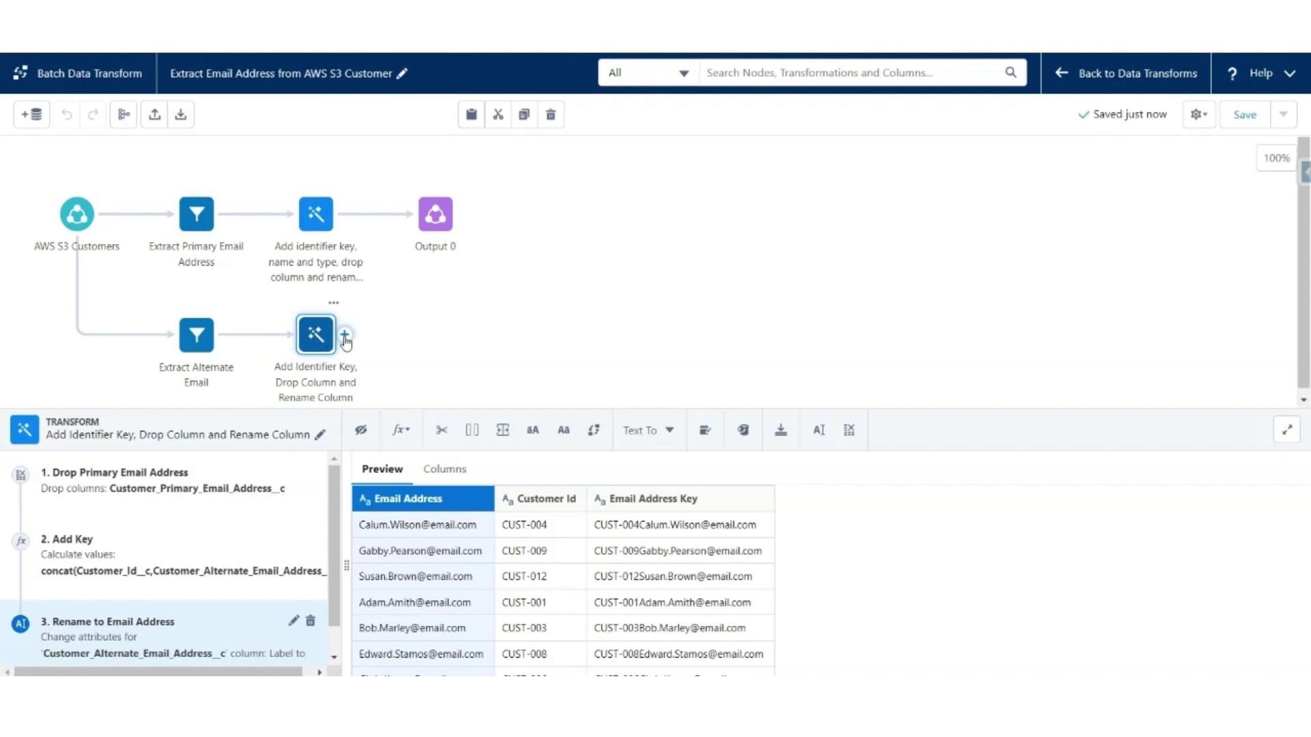
Step: Join the bottom branch to the top transform node with an Append, mapping Email, Customer Id and Email Address Key
{"action": "left_click_drag", "start_coordinate": [343, 340], "coordinate": [316, 220]}
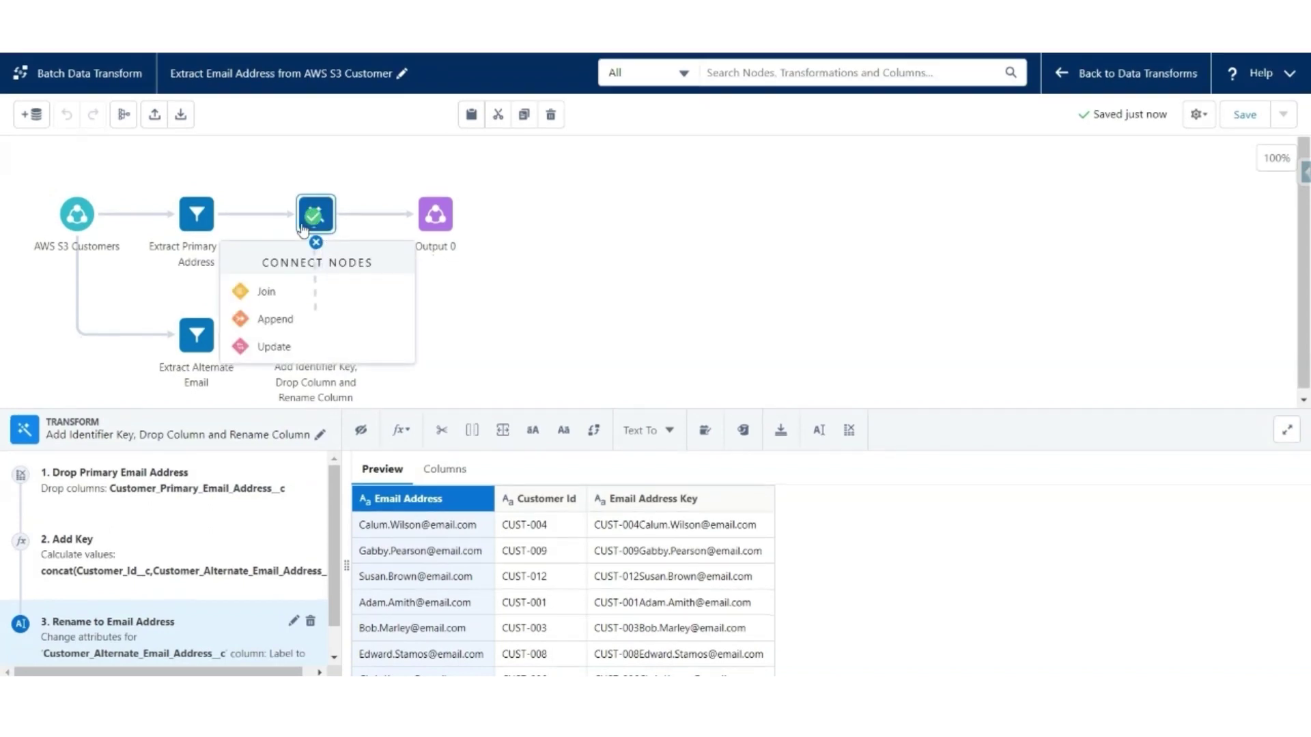
{"action": "left_click", "coordinate": [274, 320]}
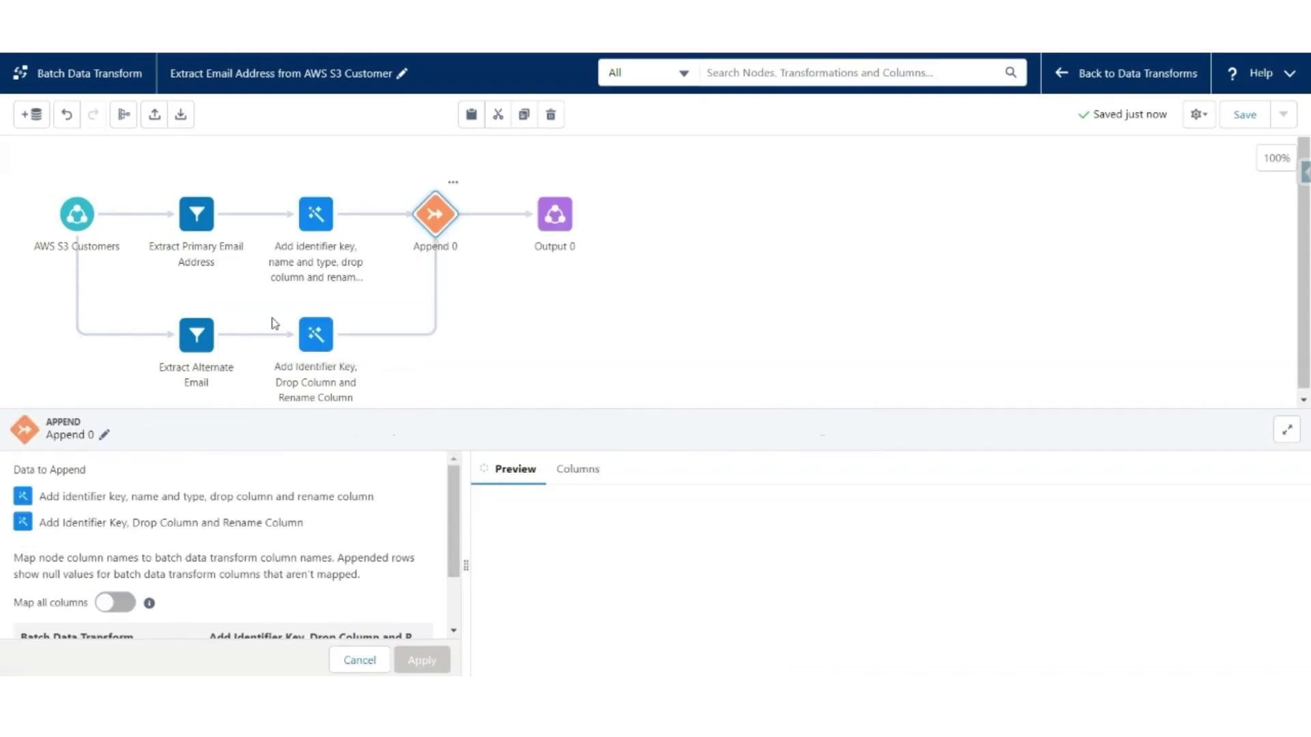
{"action": "left_click_drag", "start_coordinate": [560, 410], "coordinate": [575, 170]}
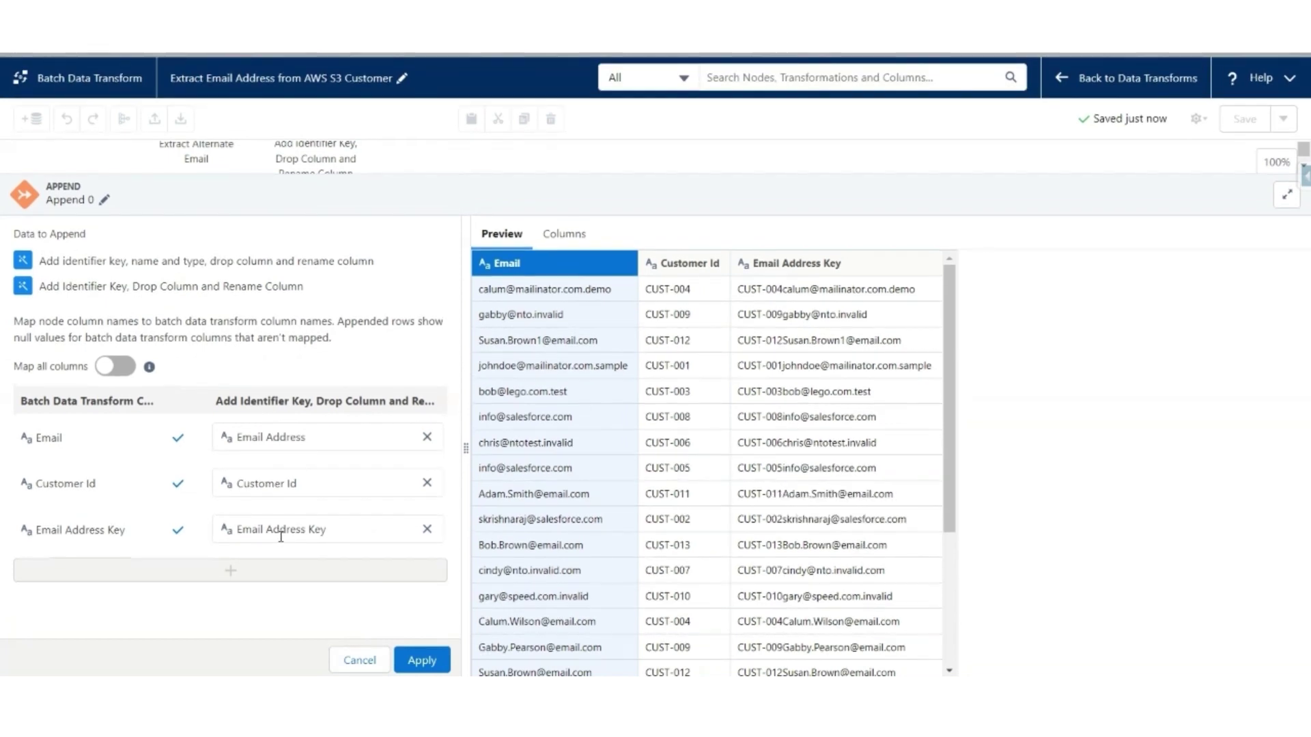
{"action": "scroll", "coordinate": [600, 477], "scroll_direction": "down", "scroll_amount": 3}
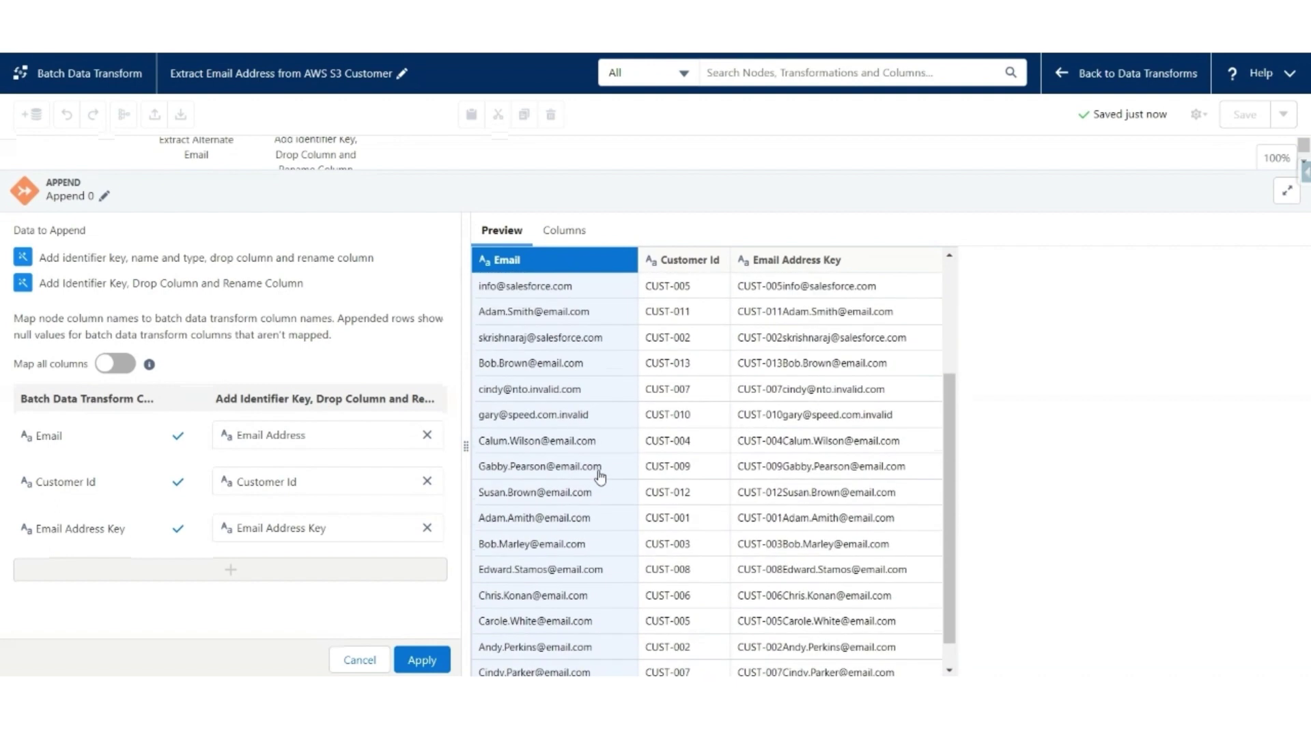
{"action": "scroll", "coordinate": [600, 477], "scroll_direction": "up", "scroll_amount": 3}
{"action": "left_click", "coordinate": [422, 660]}
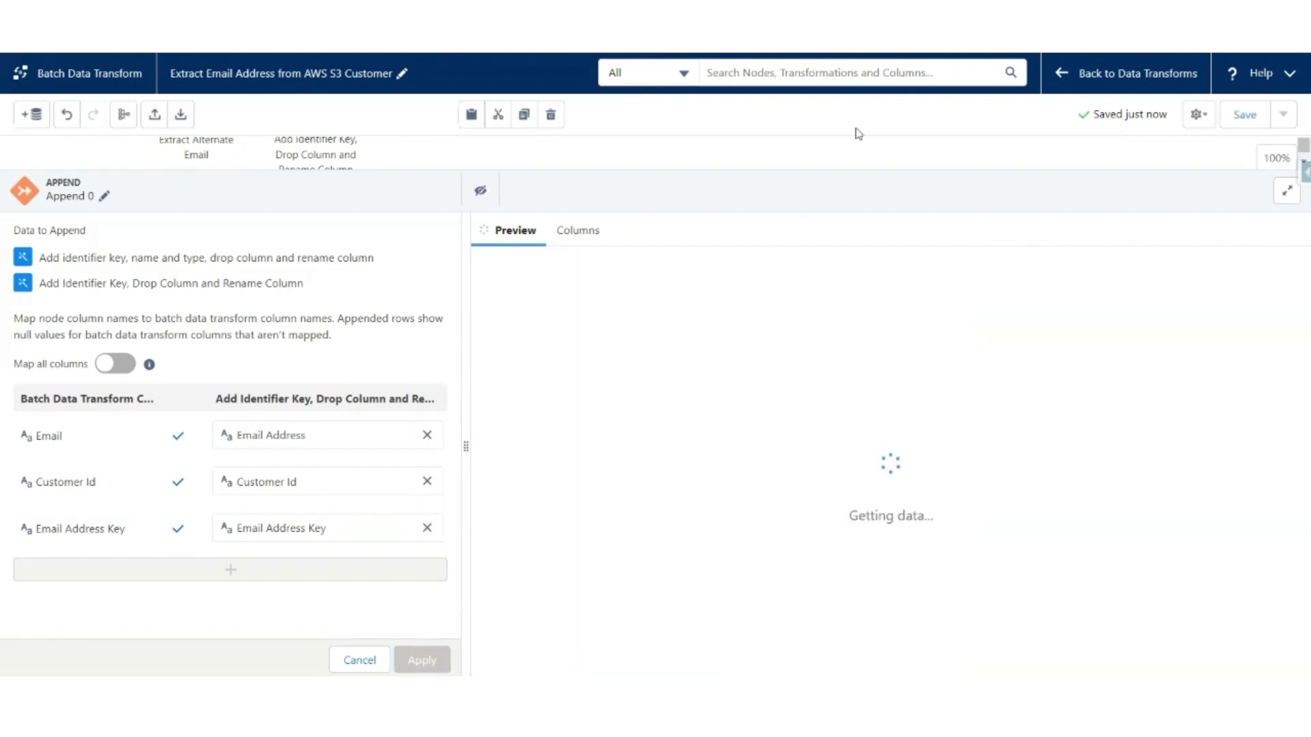
{"action": "left_click", "coordinate": [1287, 190]}
{"action": "left_click", "coordinate": [1286, 161]}
Step: Review Output 0's Email Address List mapping and row preview, then save the transform
{"action": "left_click", "coordinate": [770, 272]}
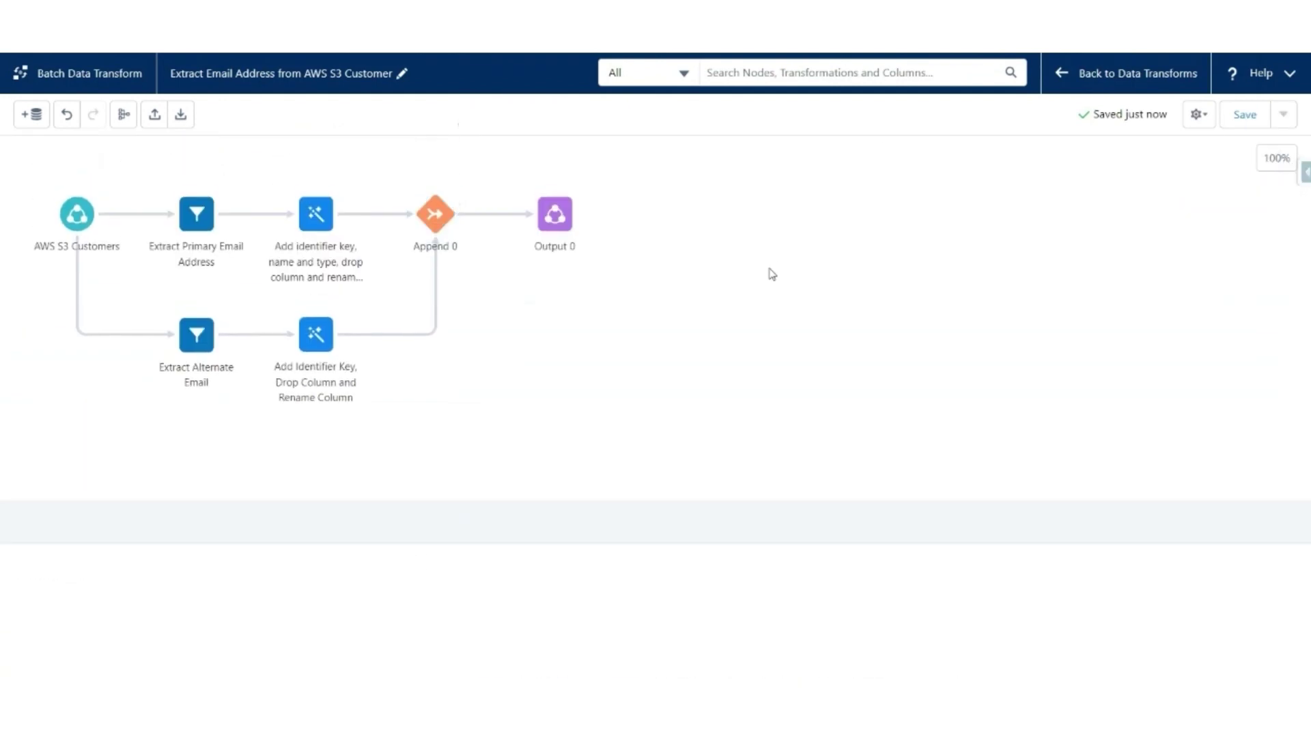
{"action": "left_click", "coordinate": [555, 218]}
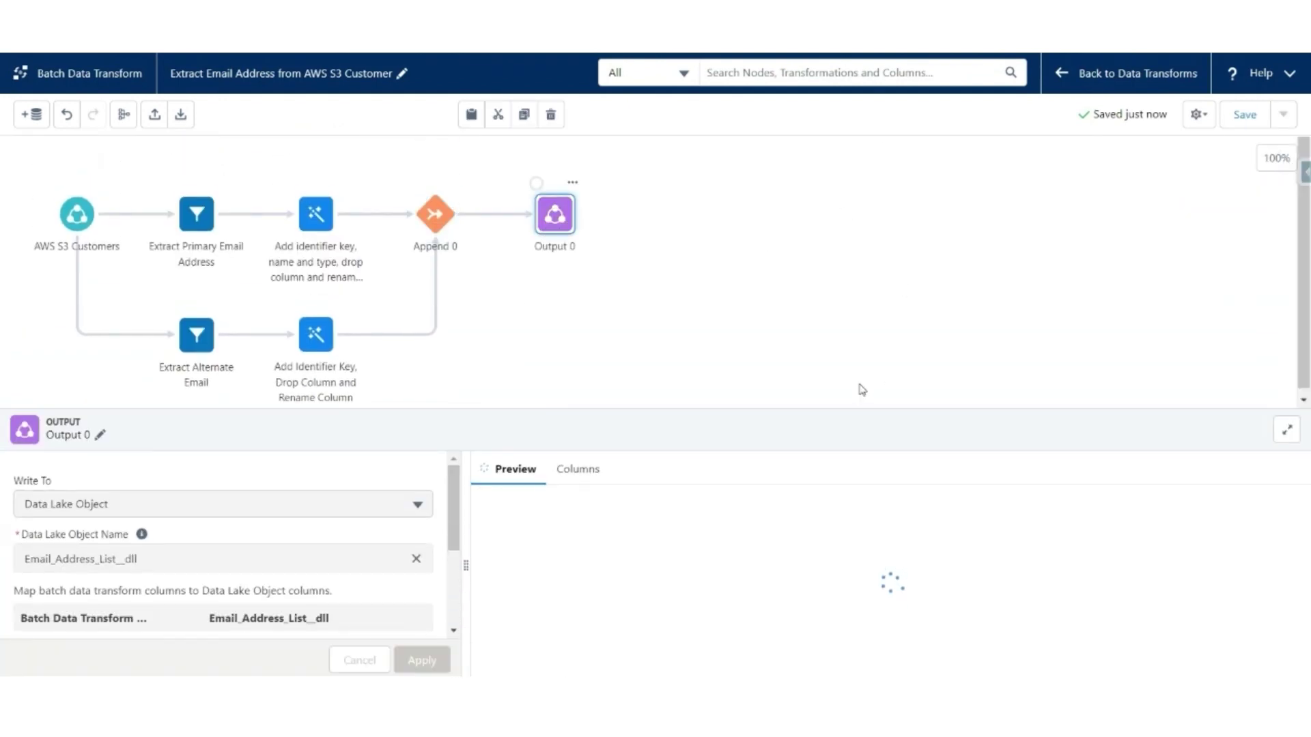
{"action": "left_click_drag", "start_coordinate": [824, 409], "coordinate": [878, 108]}
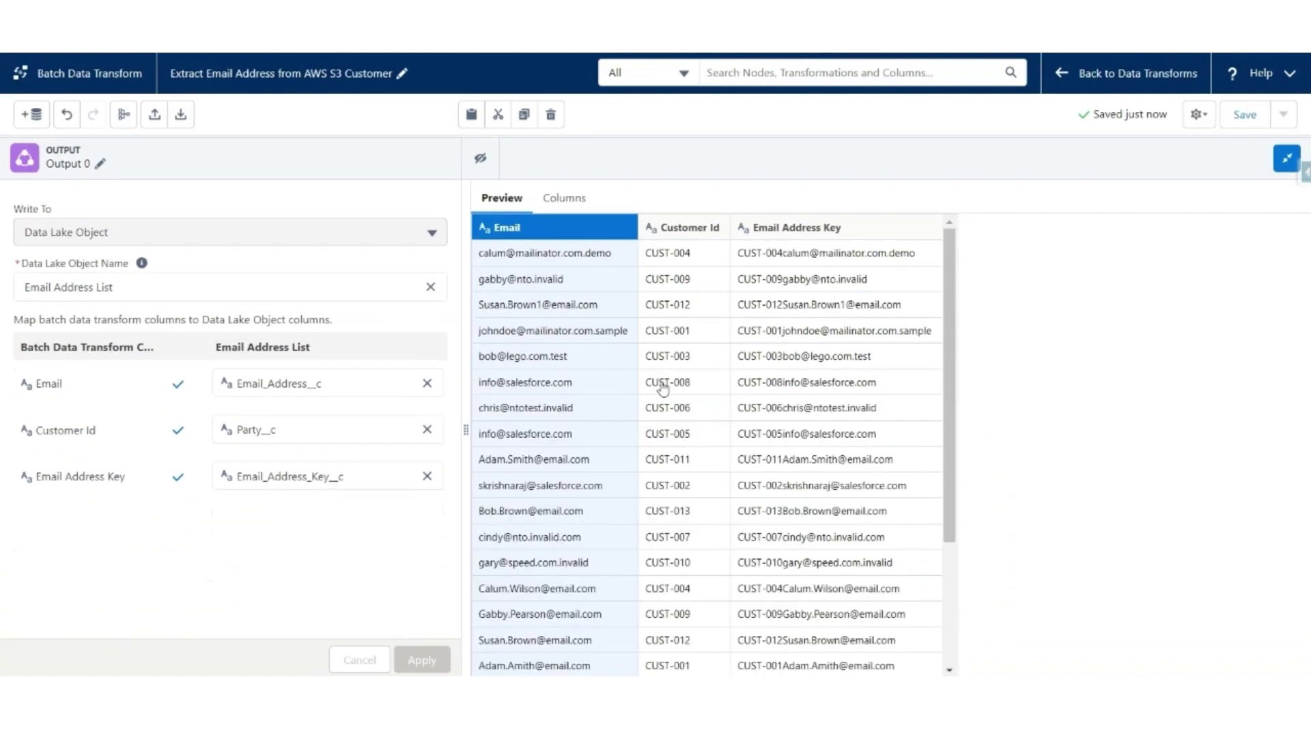
{"action": "scroll", "coordinate": [662, 390], "scroll_direction": "down", "scroll_amount": 3}
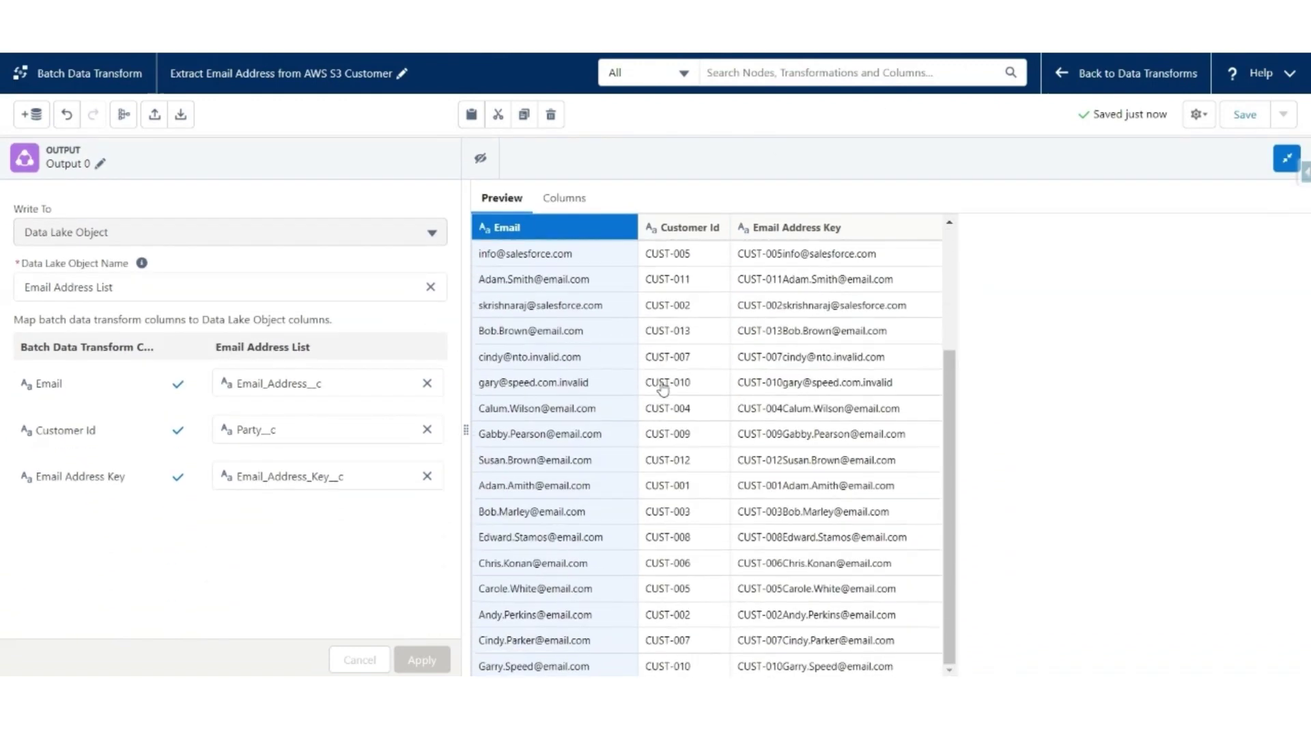
{"action": "scroll", "coordinate": [662, 390], "scroll_direction": "up", "scroll_amount": 3}
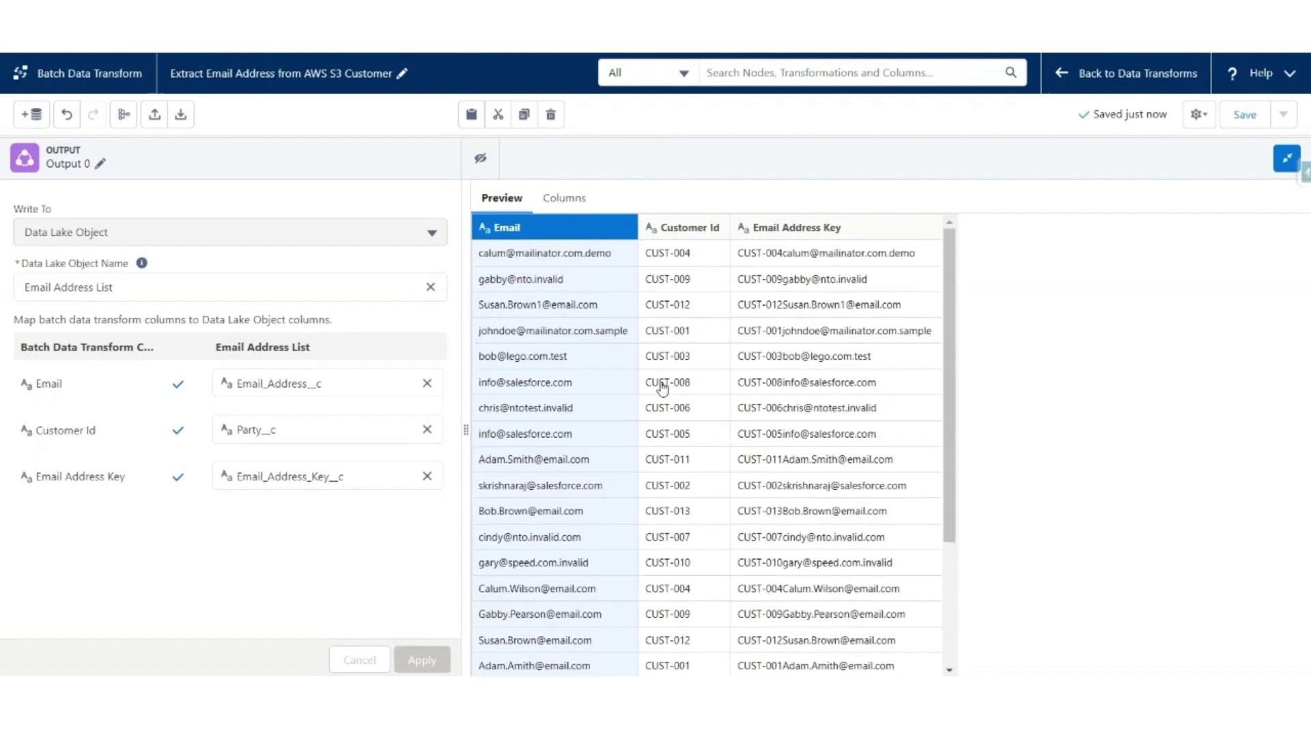
{"action": "left_click", "coordinate": [1246, 116]}
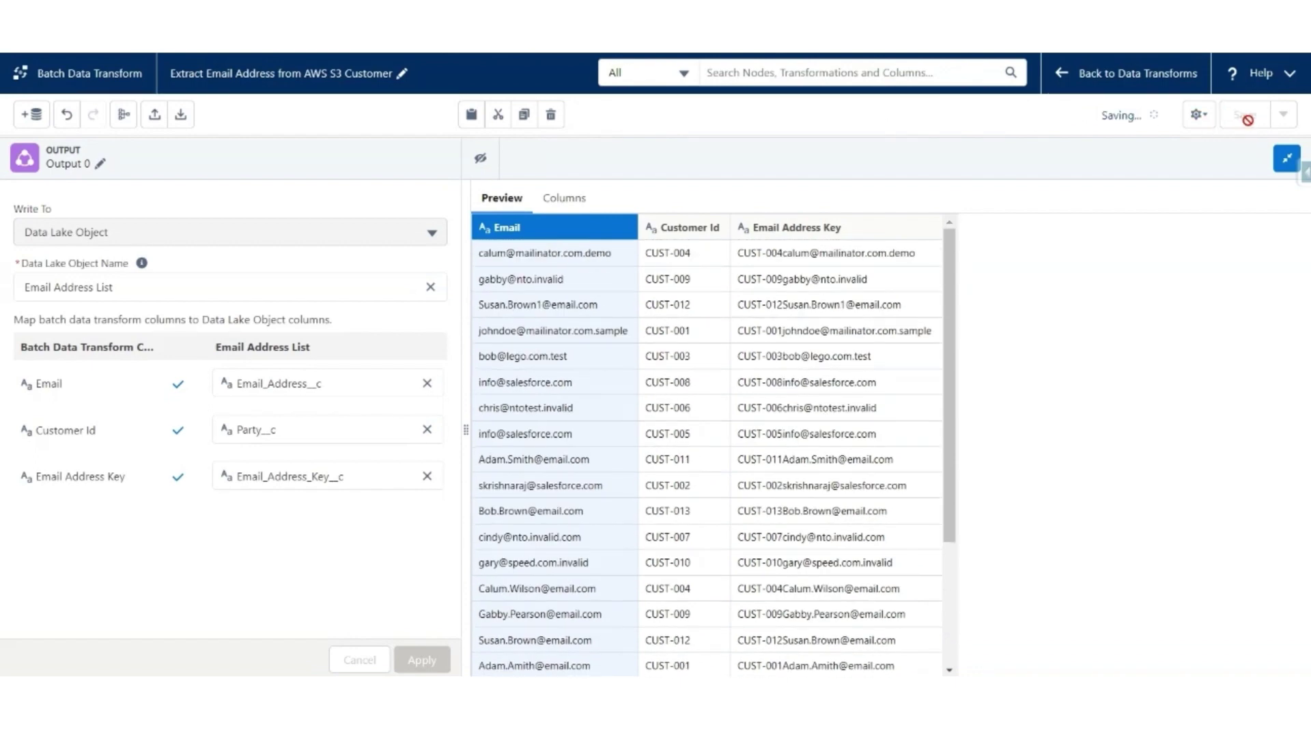
Step: Return to the Data Transforms list and choose Run Now for the email address transform
{"action": "left_click", "coordinate": [1059, 77]}
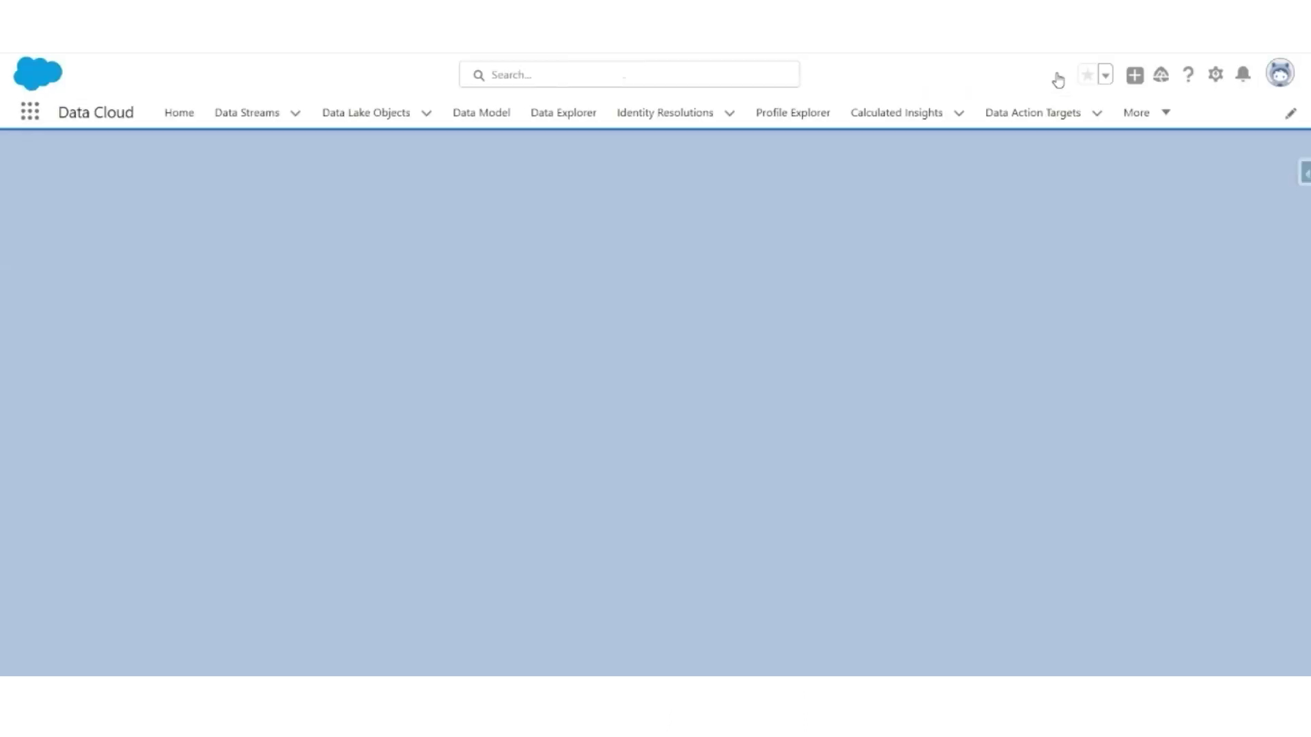
{"action": "left_click", "coordinate": [1270, 271]}
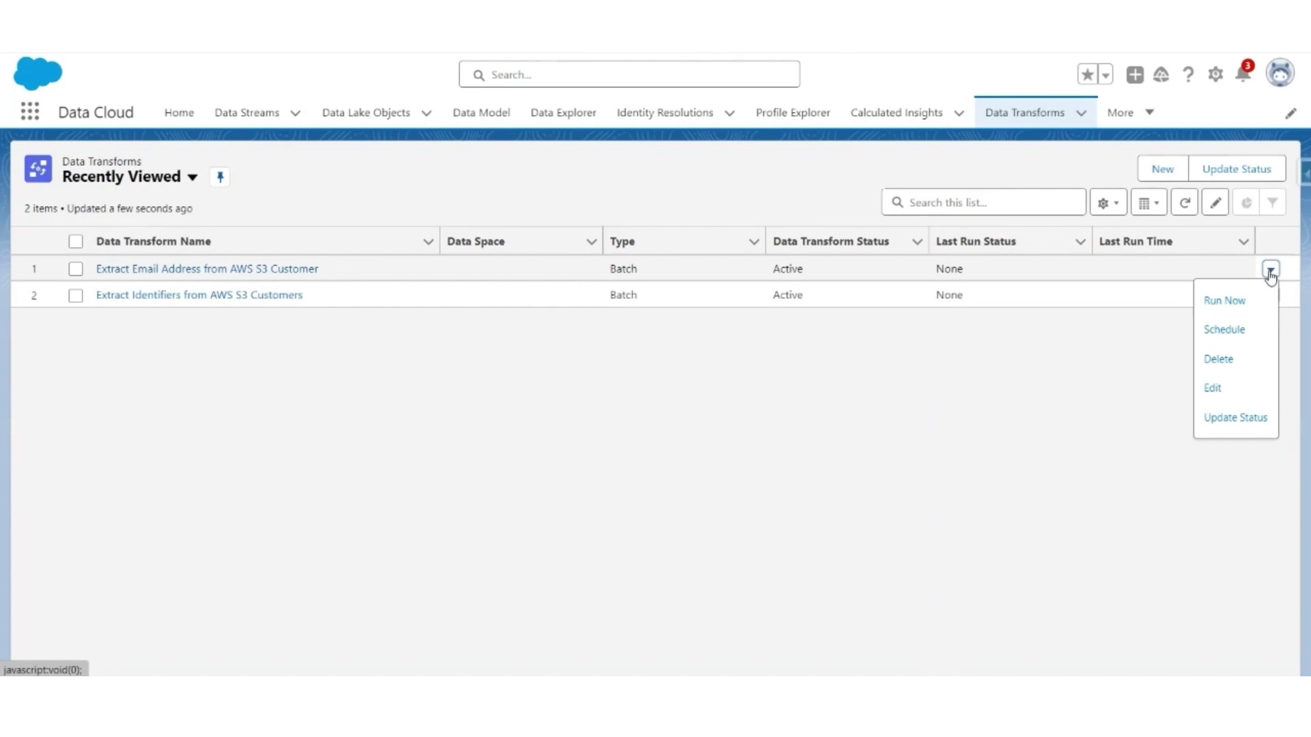
{"action": "left_click", "coordinate": [1246, 302]}
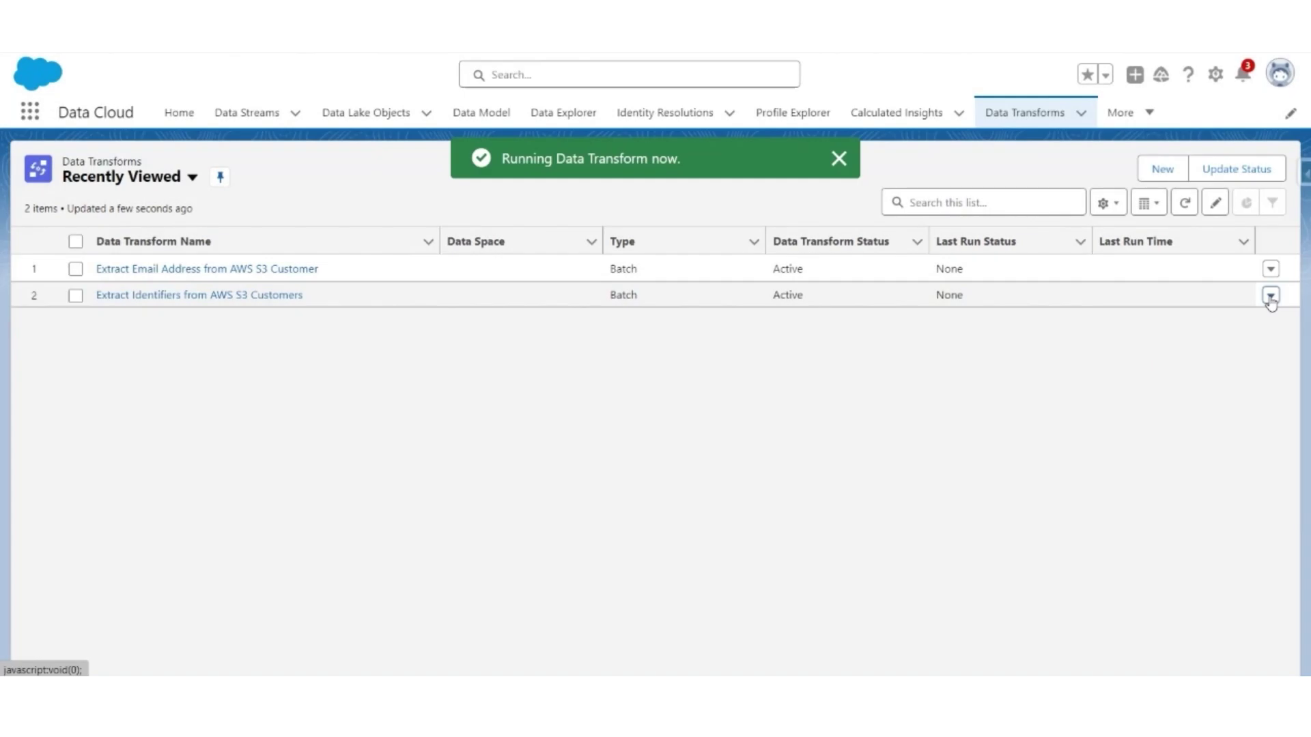
{"action": "left_click", "coordinate": [1271, 296]}
{"action": "left_click", "coordinate": [1233, 327]}
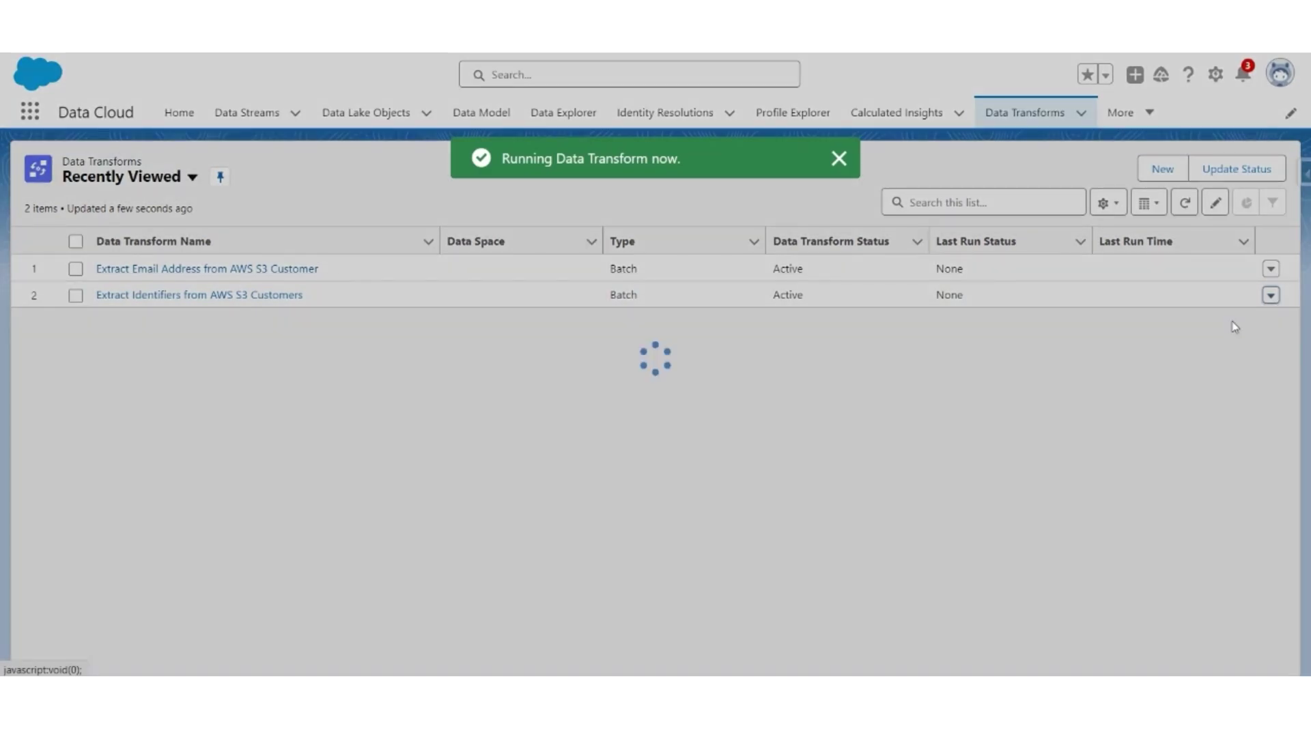